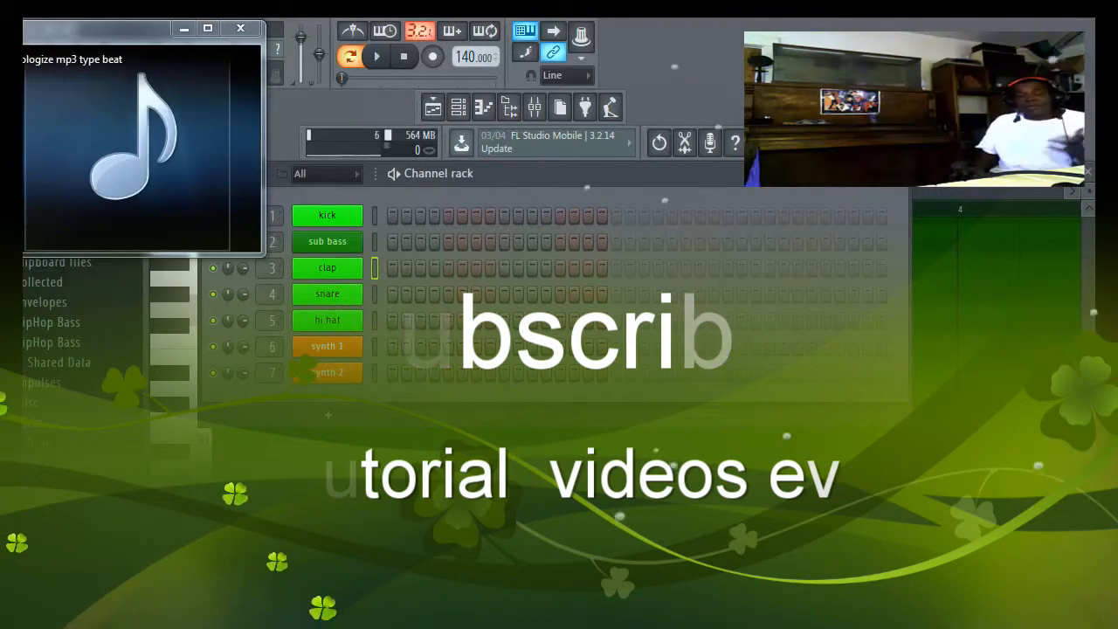
Step: Pause the reference beat in the media player and close the player window
mouse_move(134, 168)
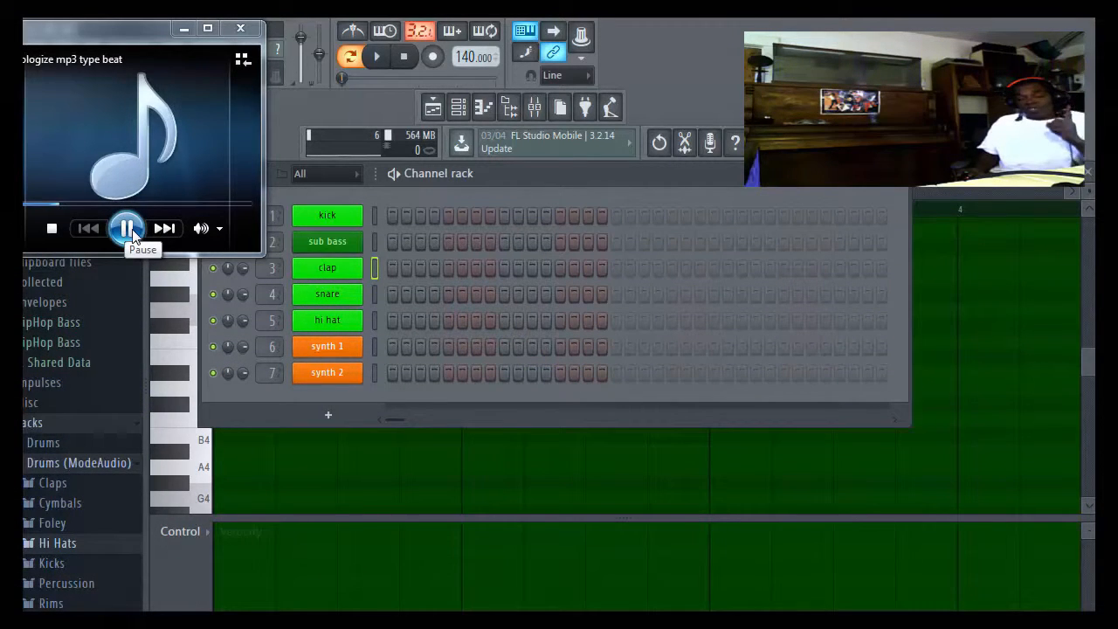
left_click(128, 229)
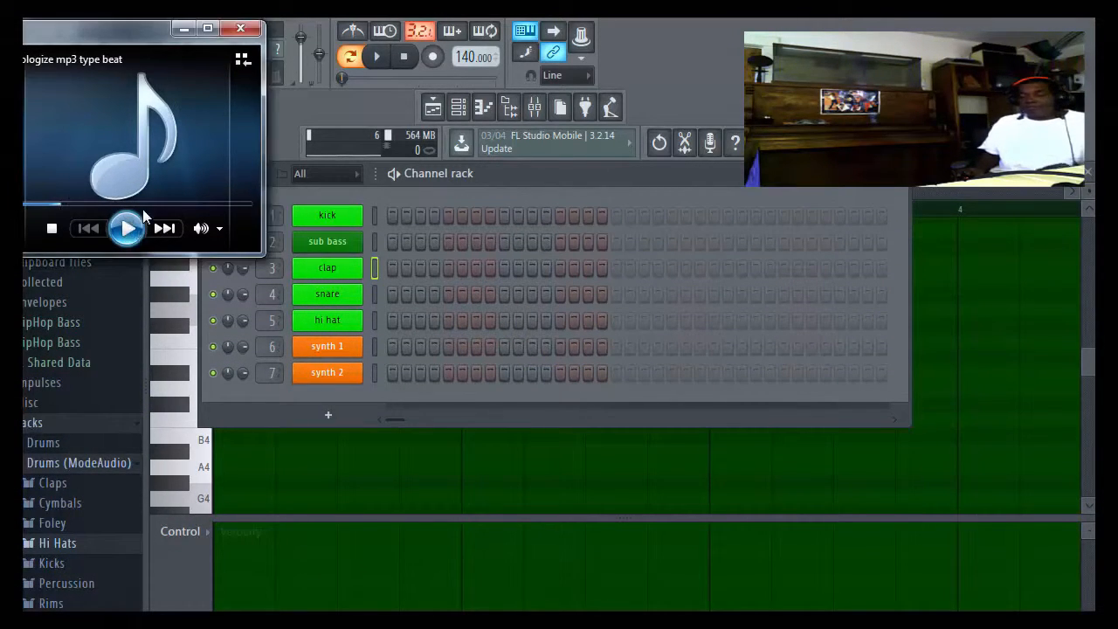
left_click(242, 28)
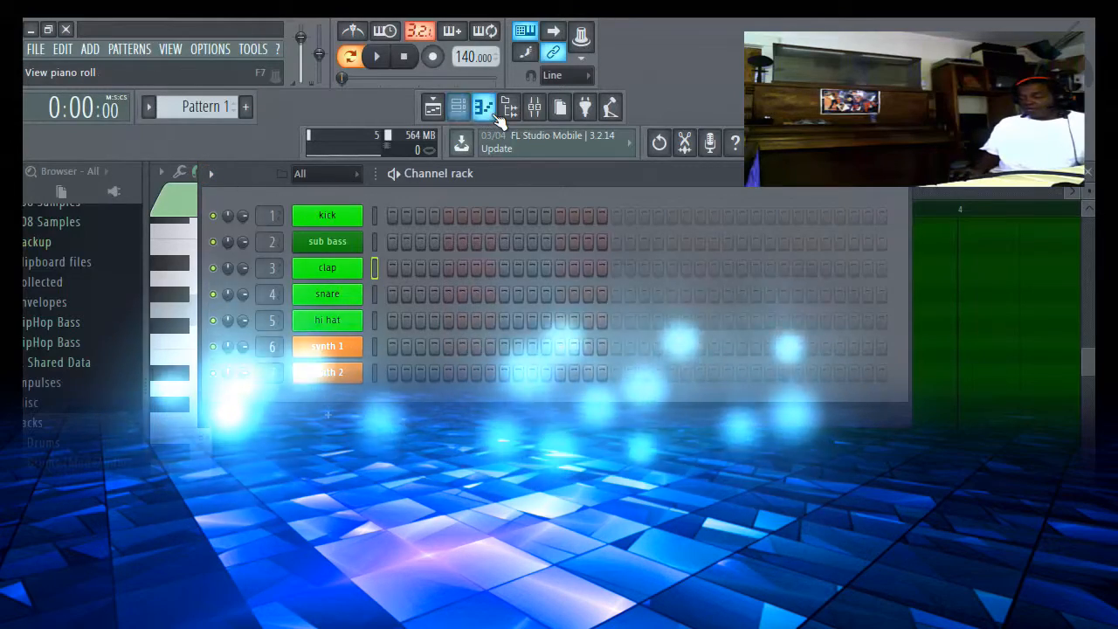
Step: Open the clap channel's piano roll and set the scale highlighting root note to D
left_click(489, 109)
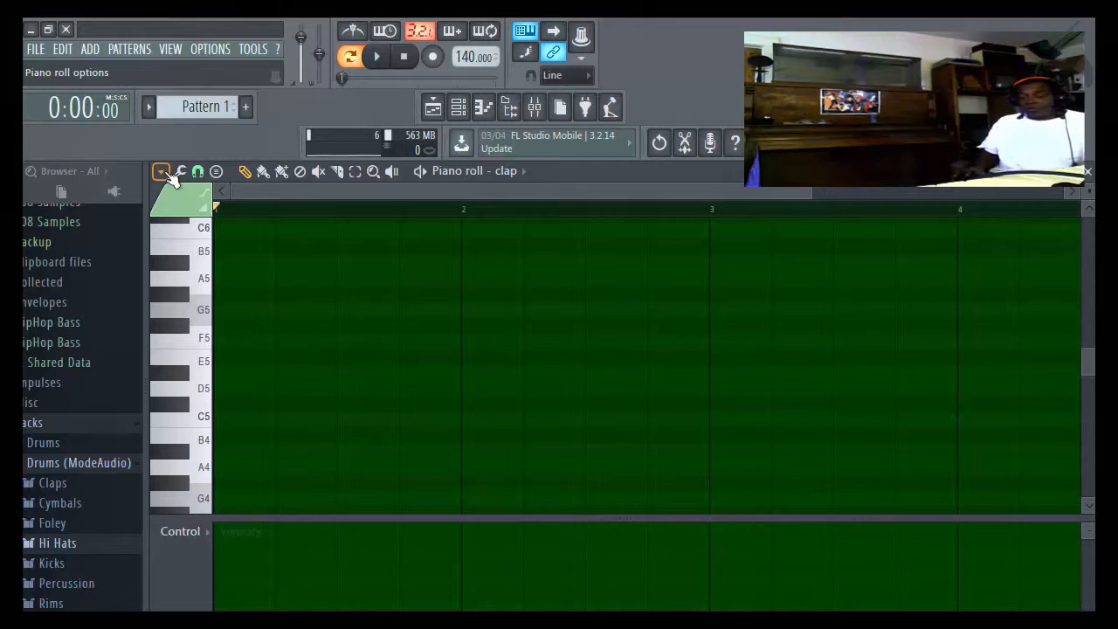
left_click(170, 174)
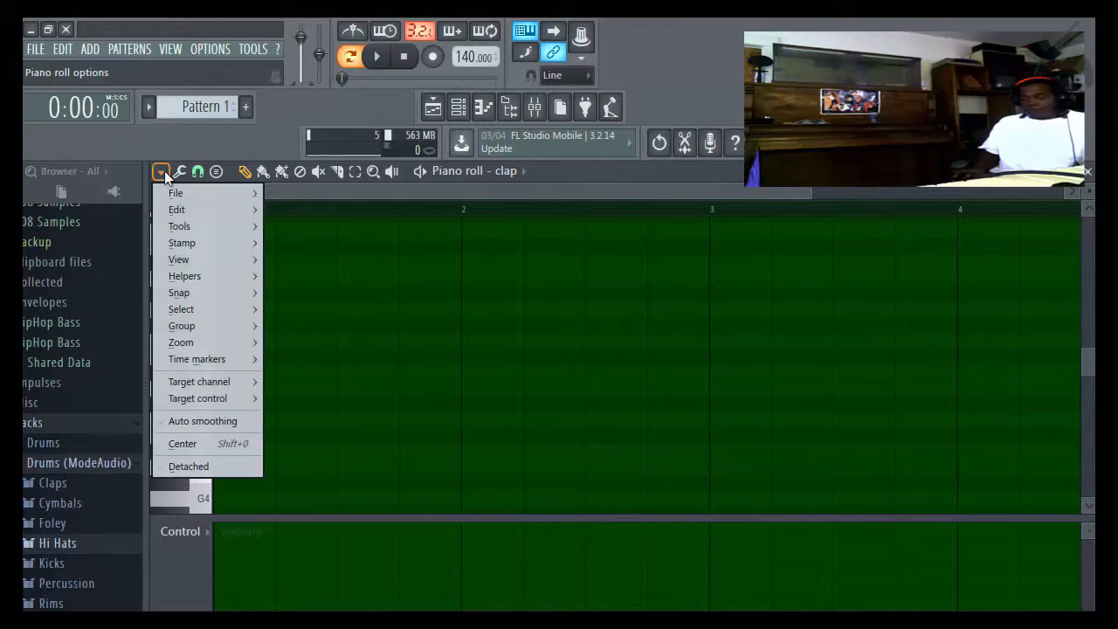
mouse_move(209, 276)
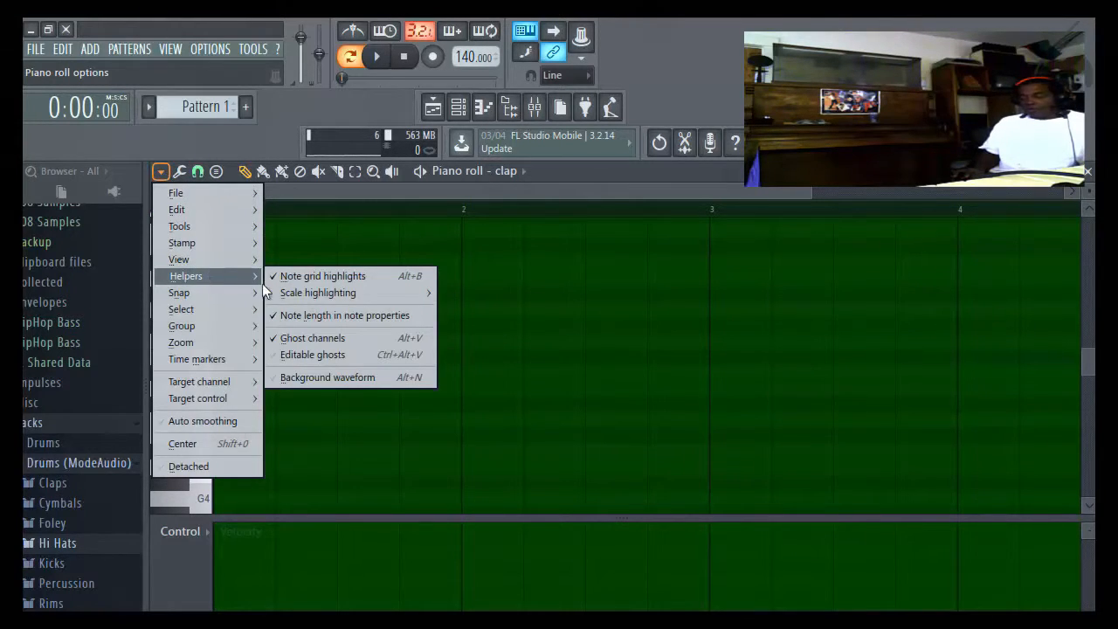
mouse_move(287, 297)
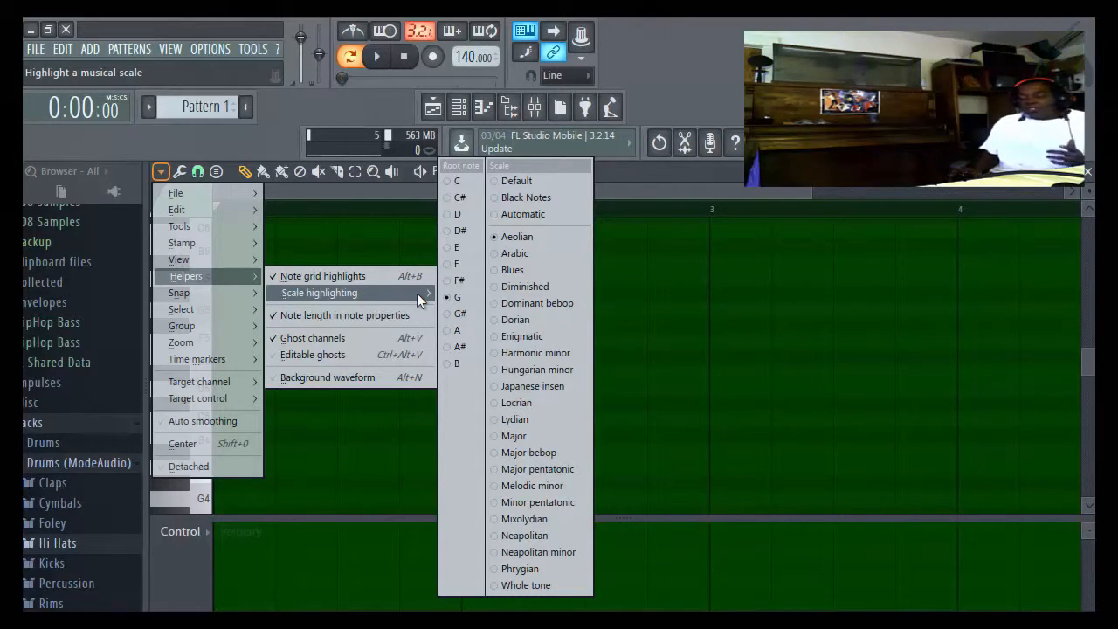
left_click(463, 214)
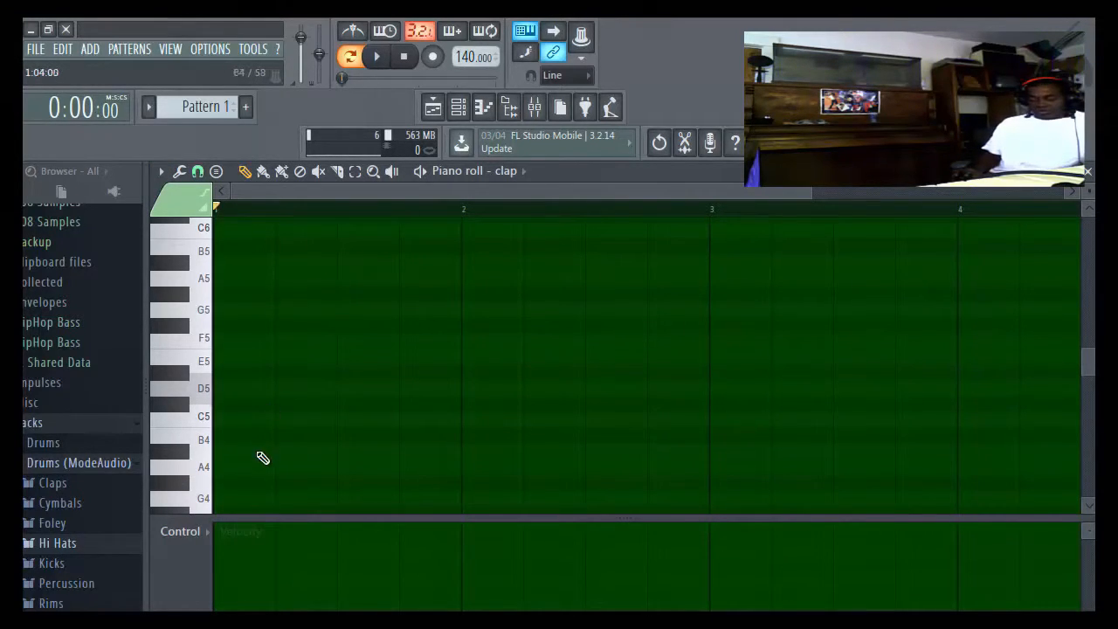
left_click(250, 373)
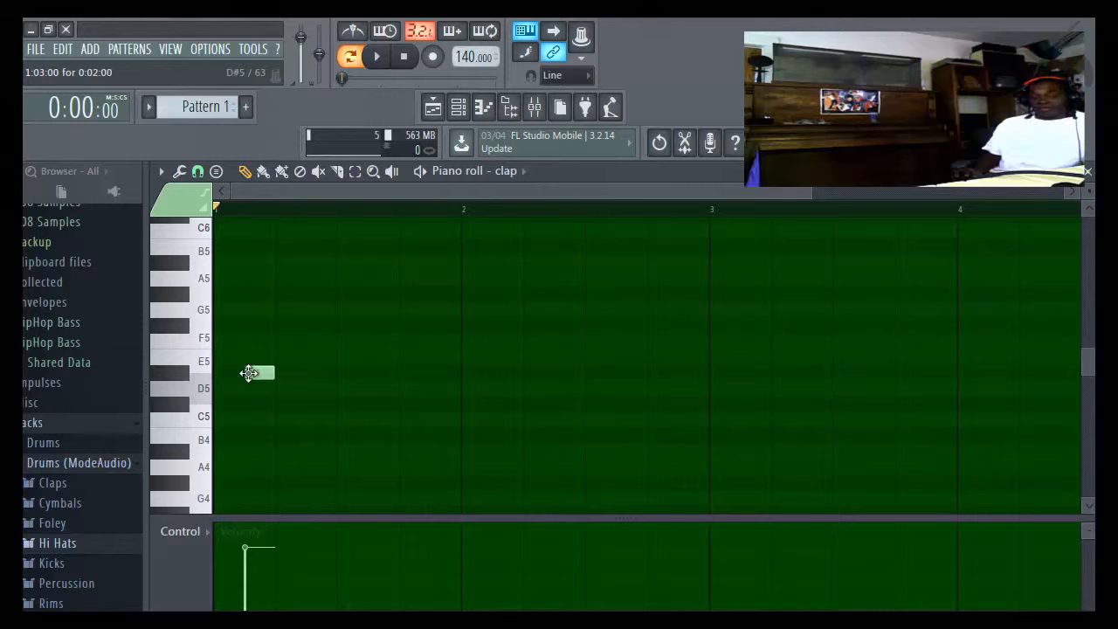
right_click(250, 373)
left_click(253, 358)
right_click(253, 359)
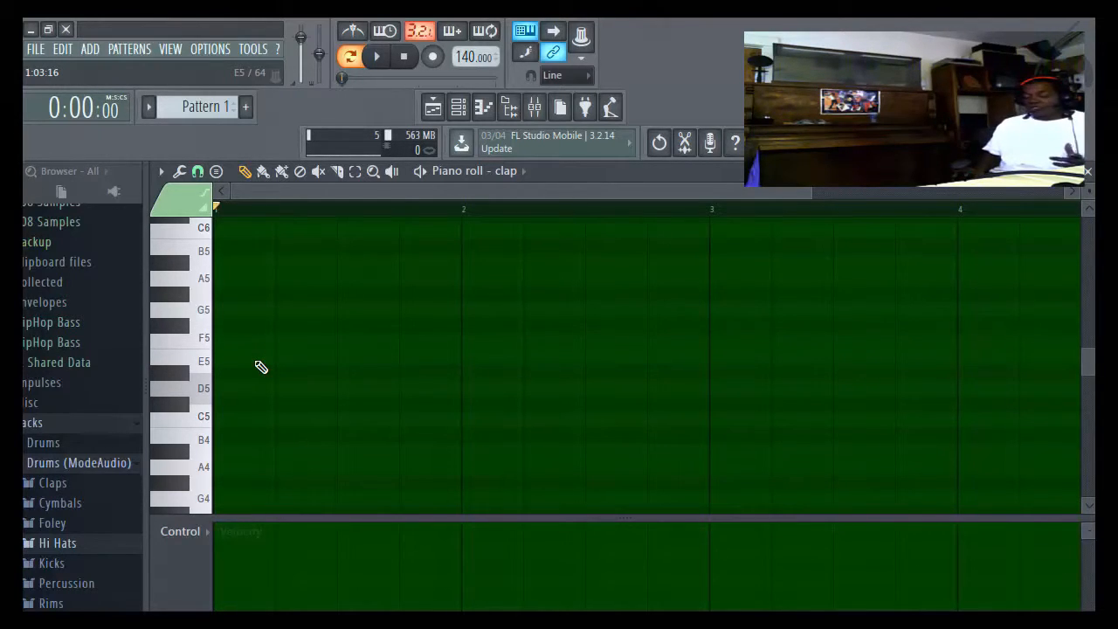
Step: Show the channel rack and place clap hits on steps 1, 9, 17 and 25
left_click(458, 107)
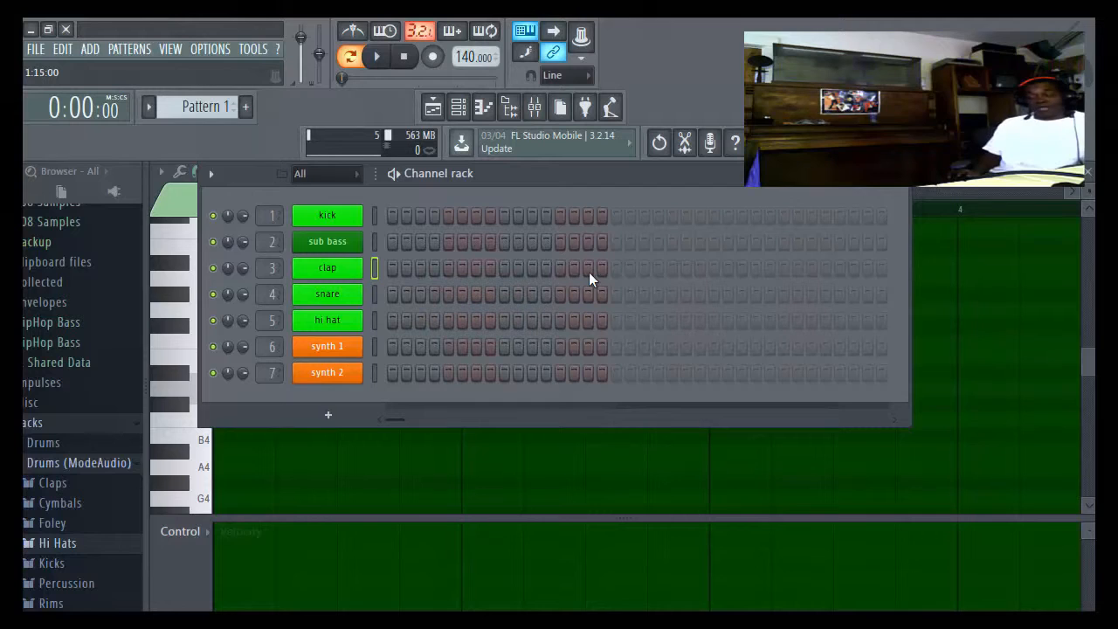
left_click(393, 267)
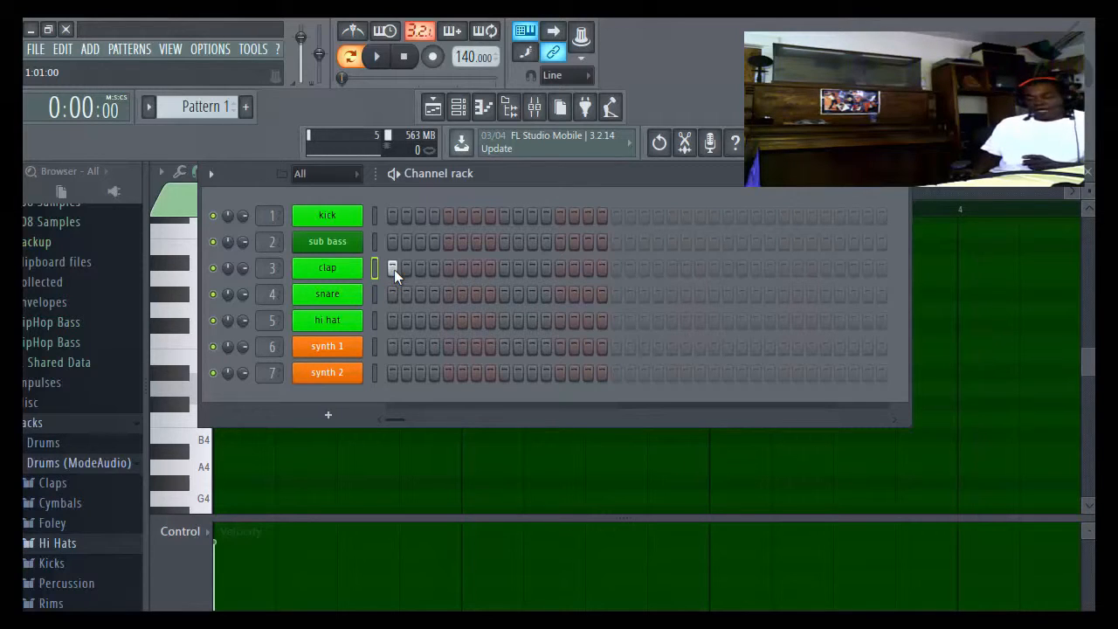
left_click(503, 268)
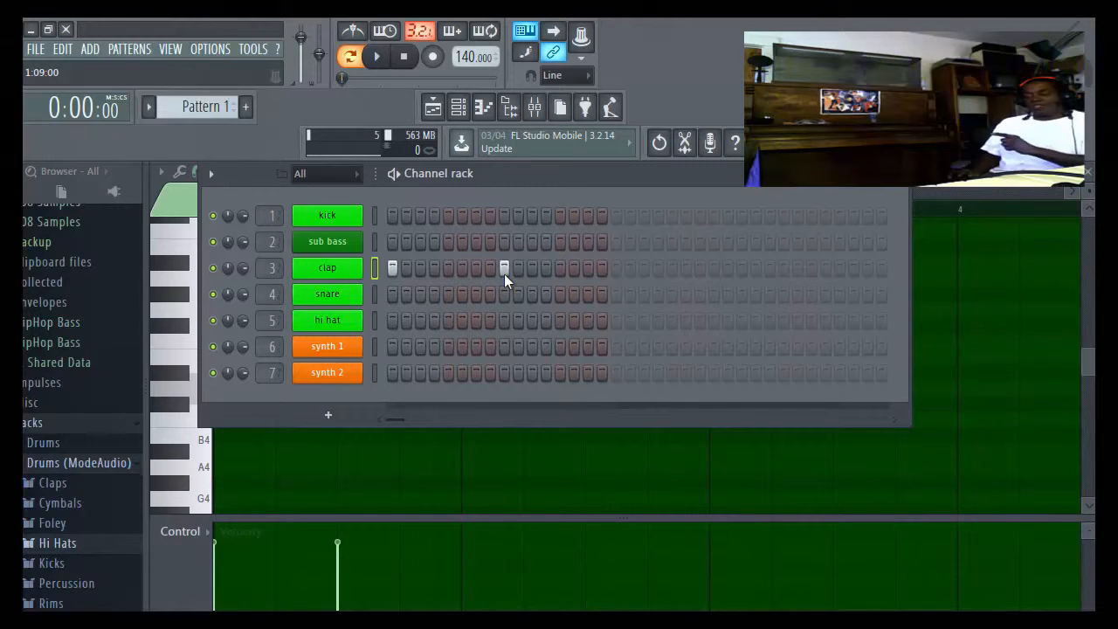
left_click(615, 272)
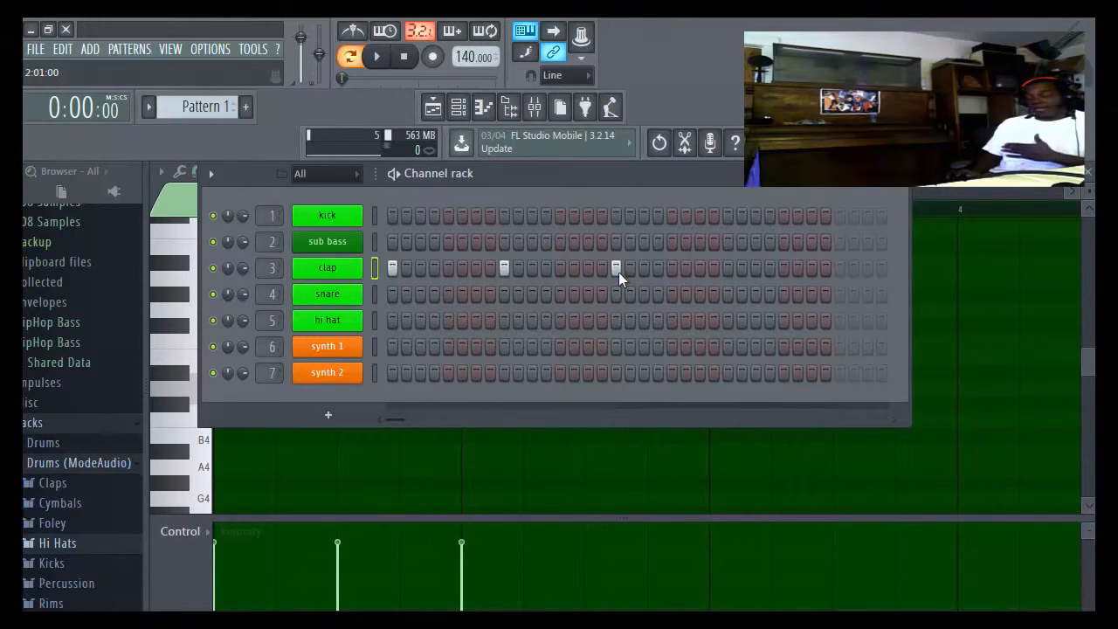
left_click(671, 271)
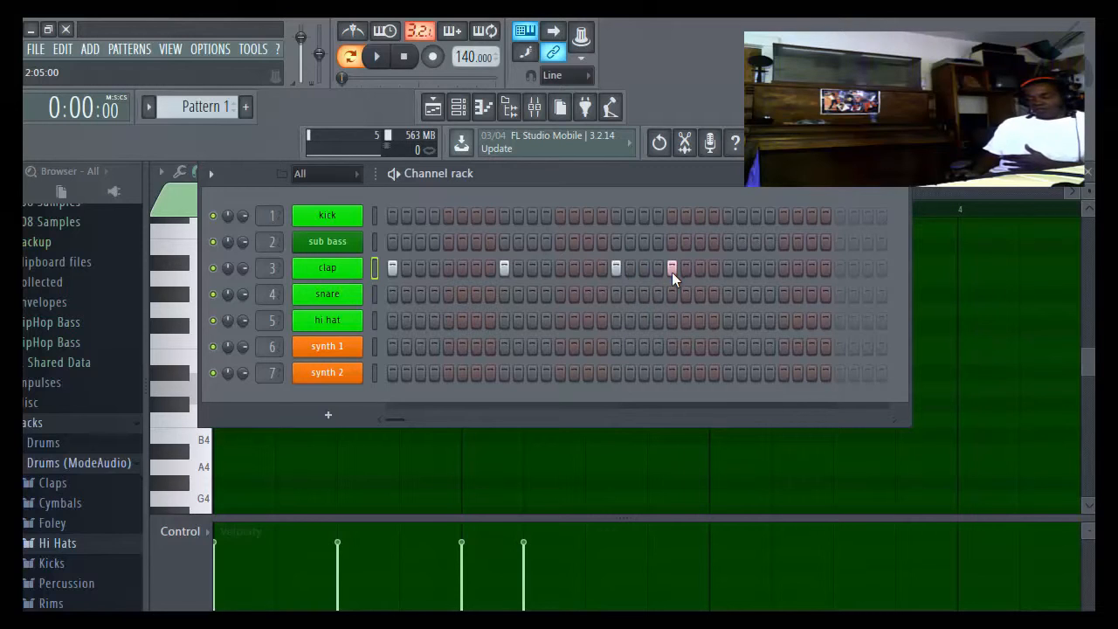
left_click(671, 271)
left_click(728, 271)
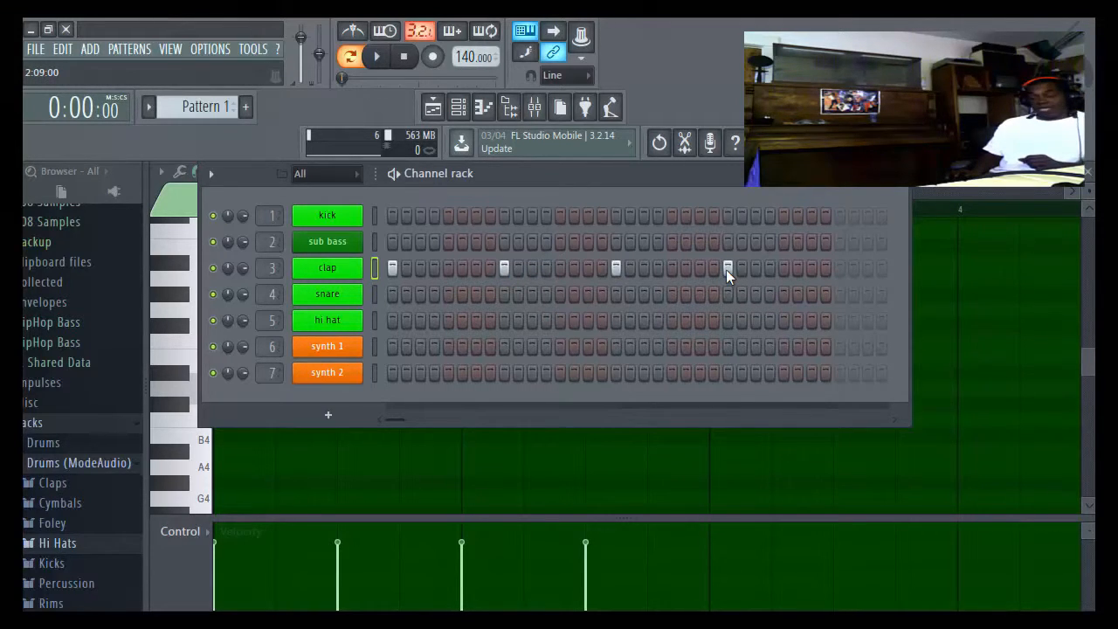
Step: Remove the clap hits on steps 1 and 17 and play the pattern back to hear the rhythm
left_click(393, 269)
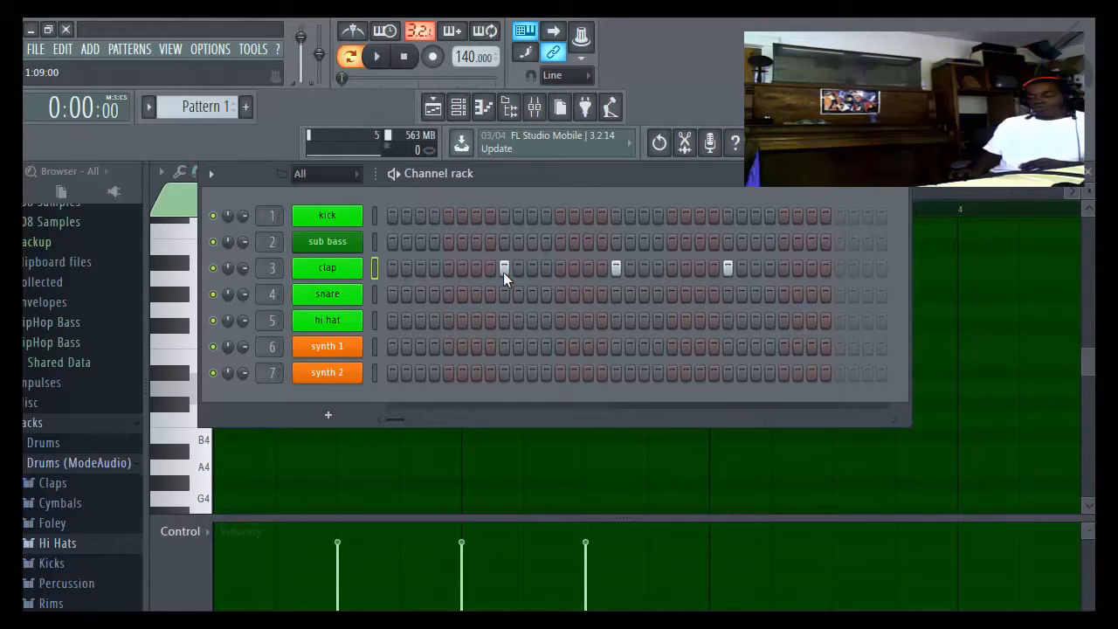
left_click(616, 267)
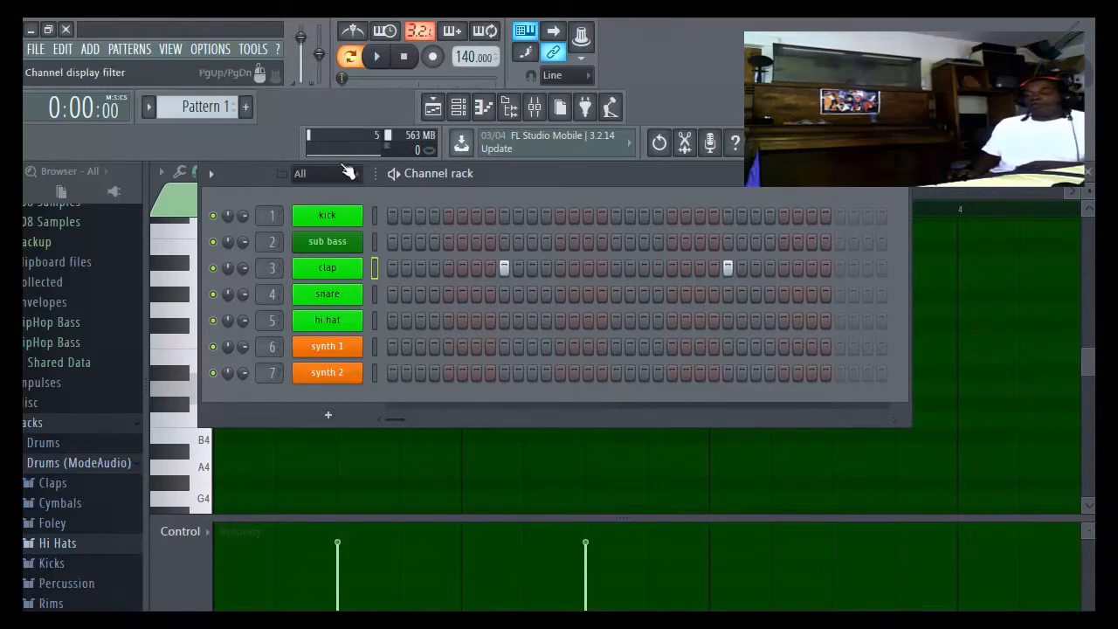
left_click(377, 57)
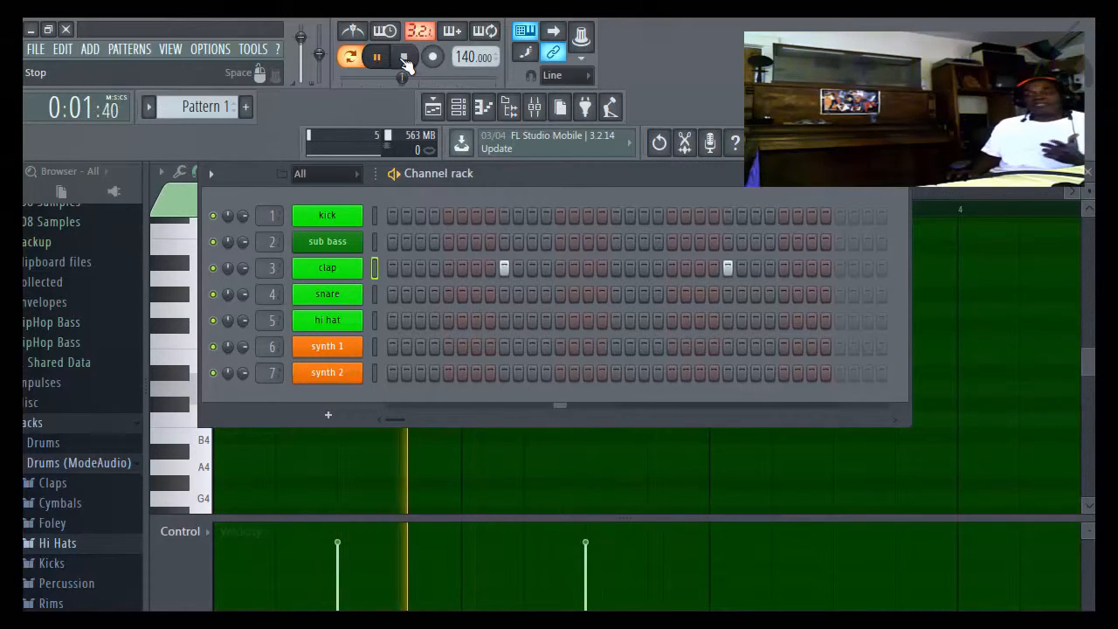
left_click(405, 58)
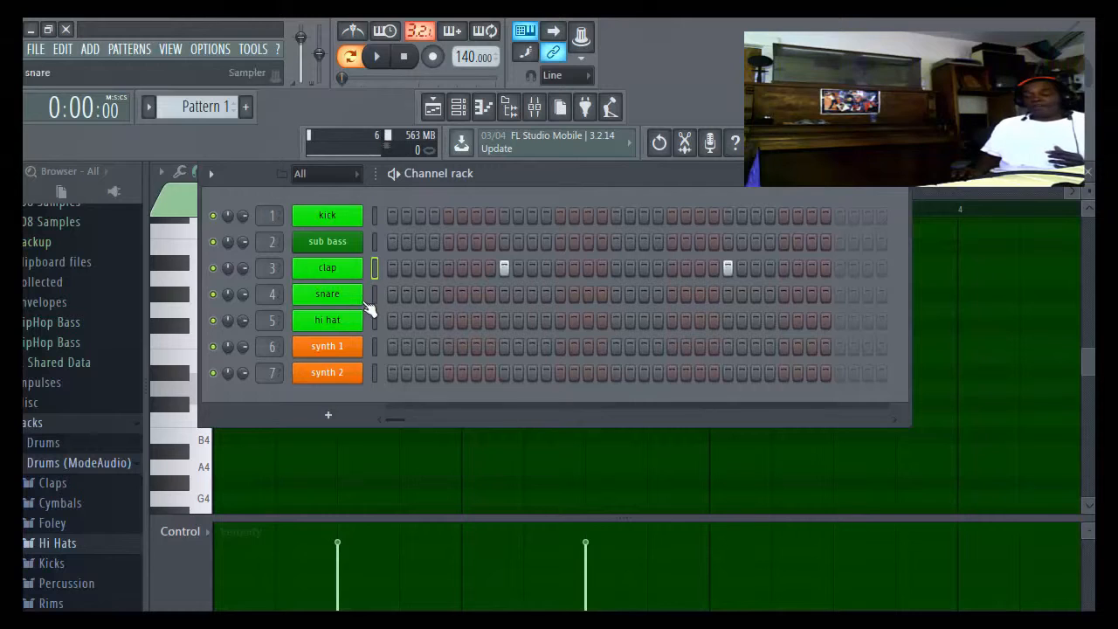
Step: View the clap's ghost notes in synth 1's piano roll and return to the channel rack
left_click(375, 347)
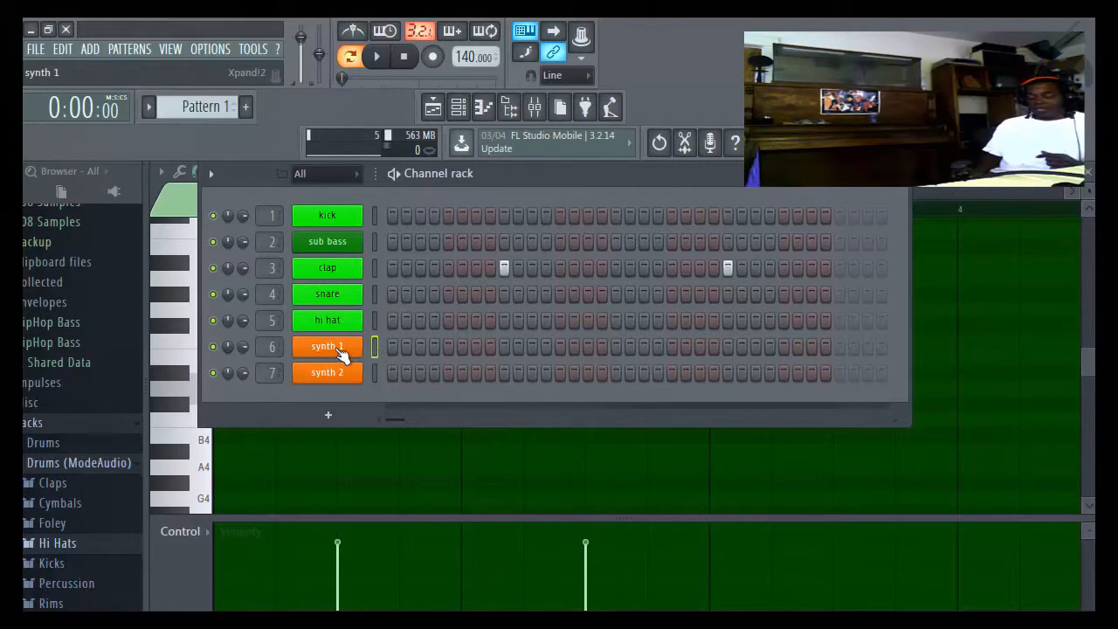
right_click(339, 347)
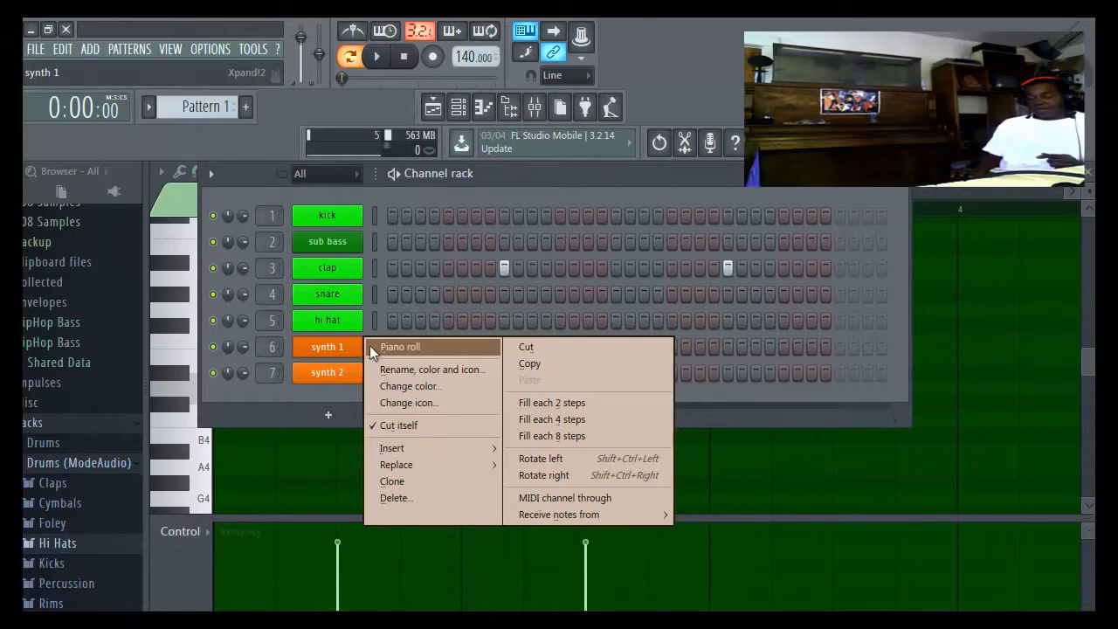
left_click(381, 348)
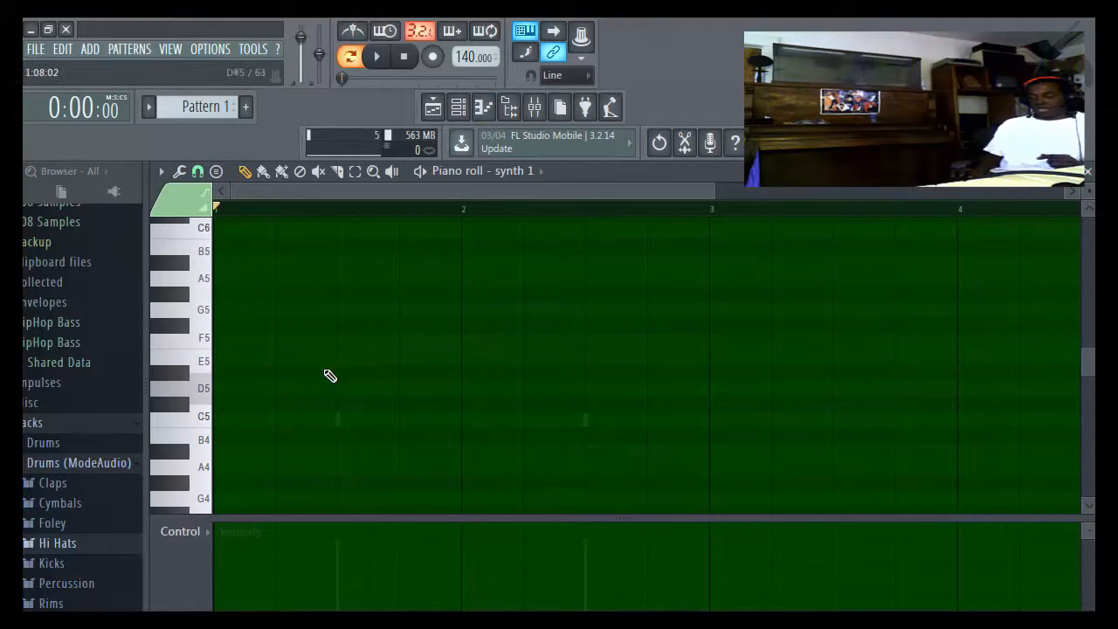
scroll(319, 387, "down", 1)
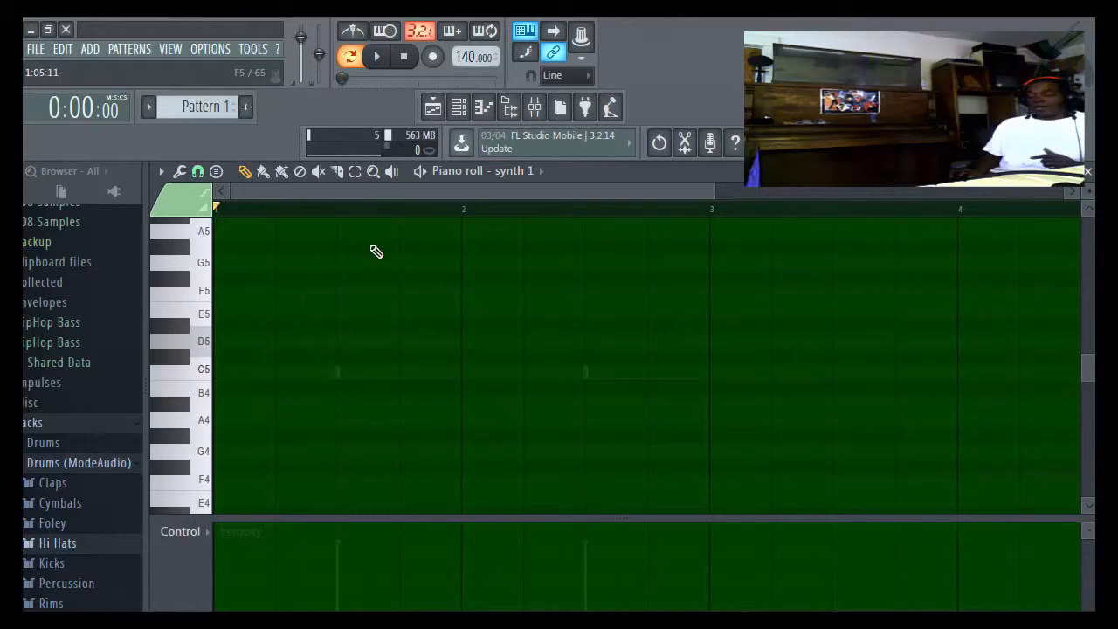
left_click(460, 106)
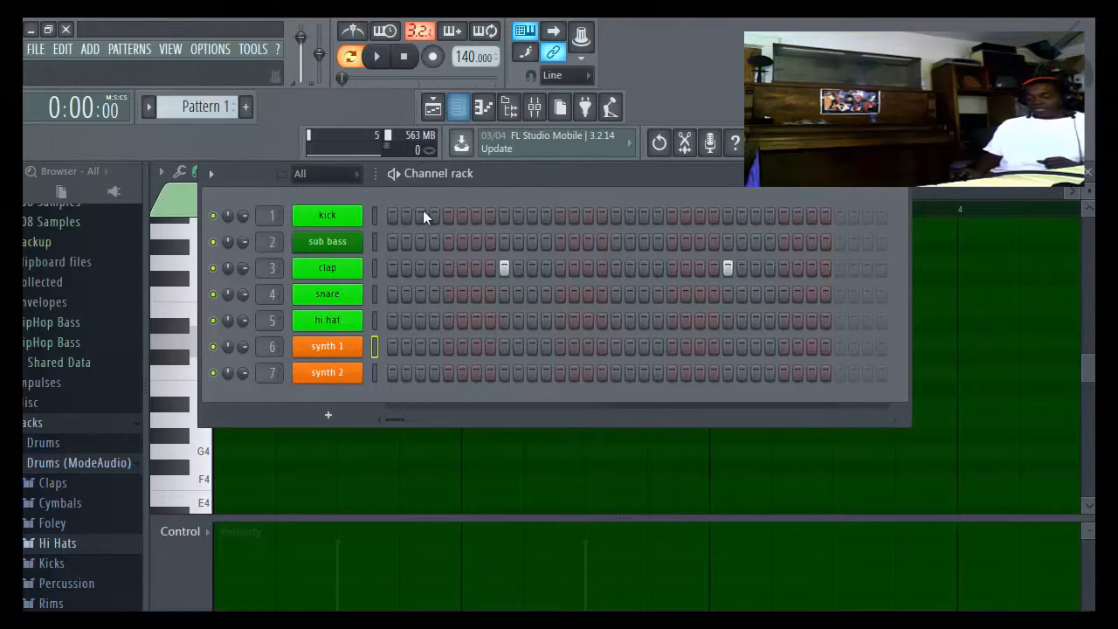
Step: Try filling the hi hat channel on each 2 steps, play the pattern, and clear the hi hat steps
right_click(360, 326)
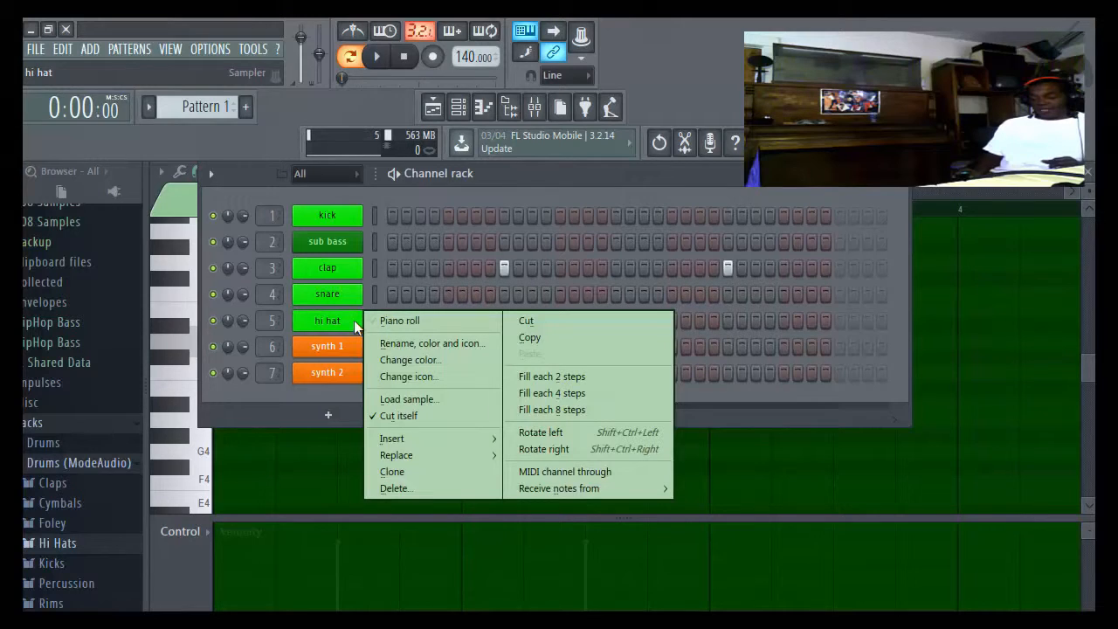
left_click(520, 376)
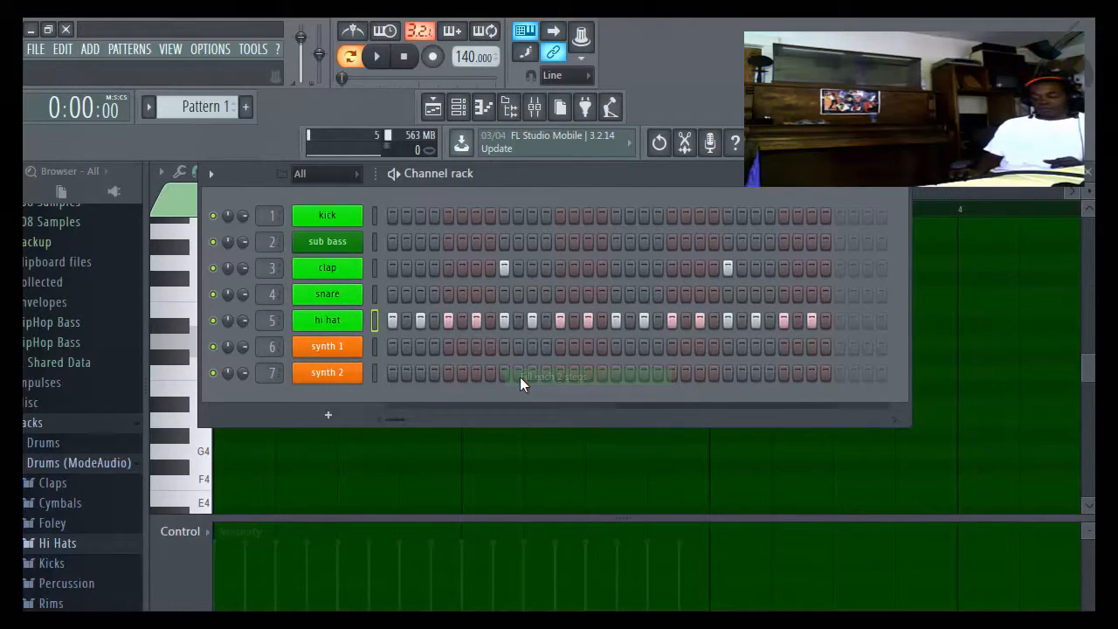
left_click(380, 58)
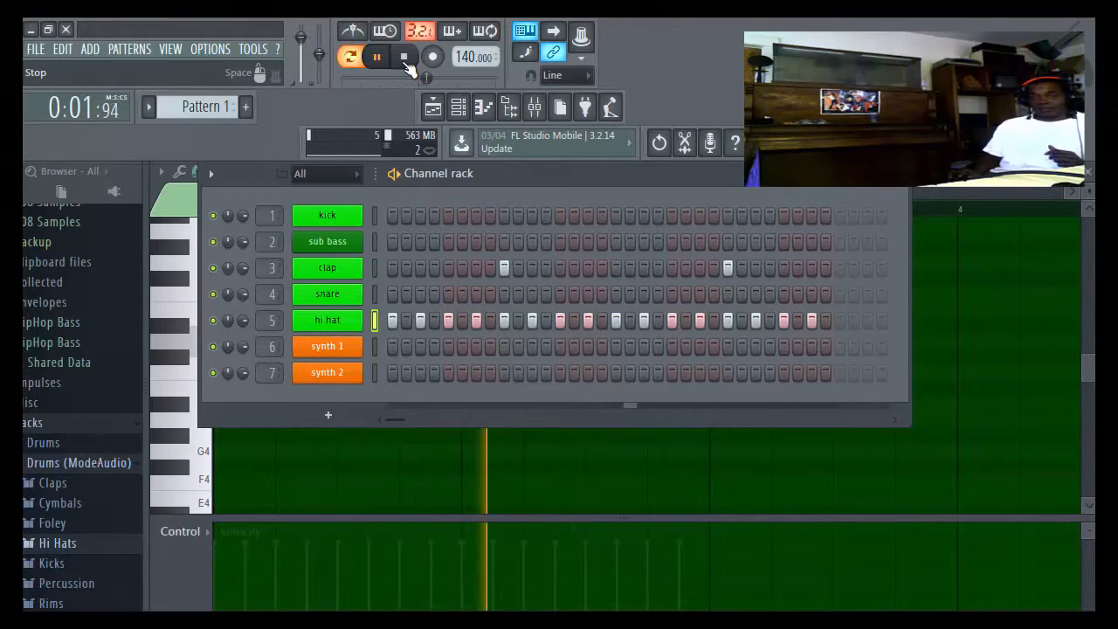
left_click(405, 61)
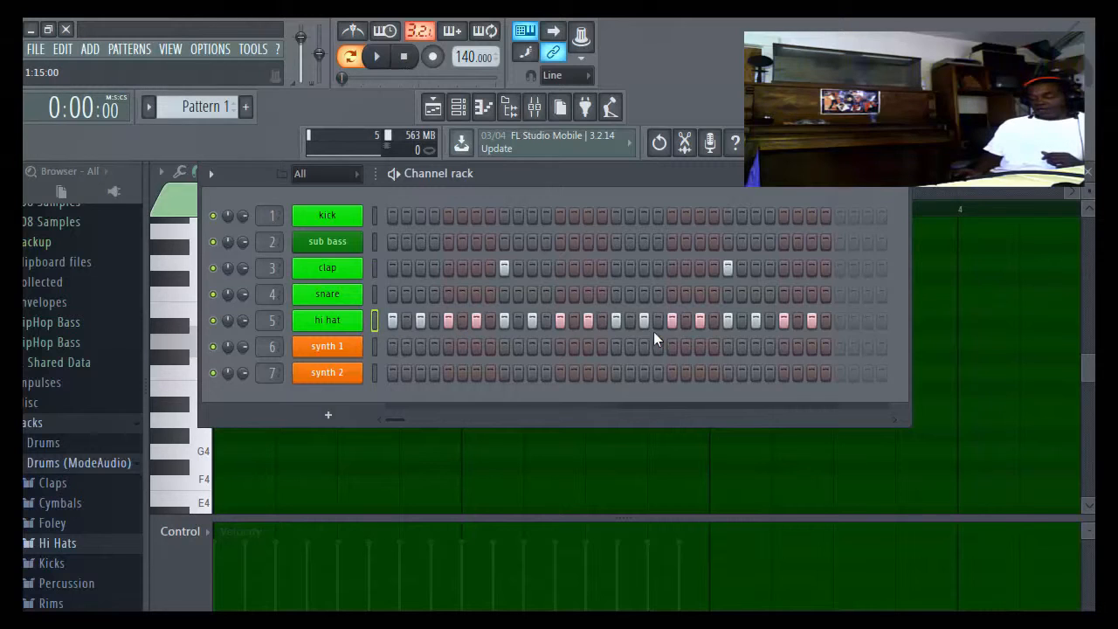
left_click_drag(805, 325, 420, 328)
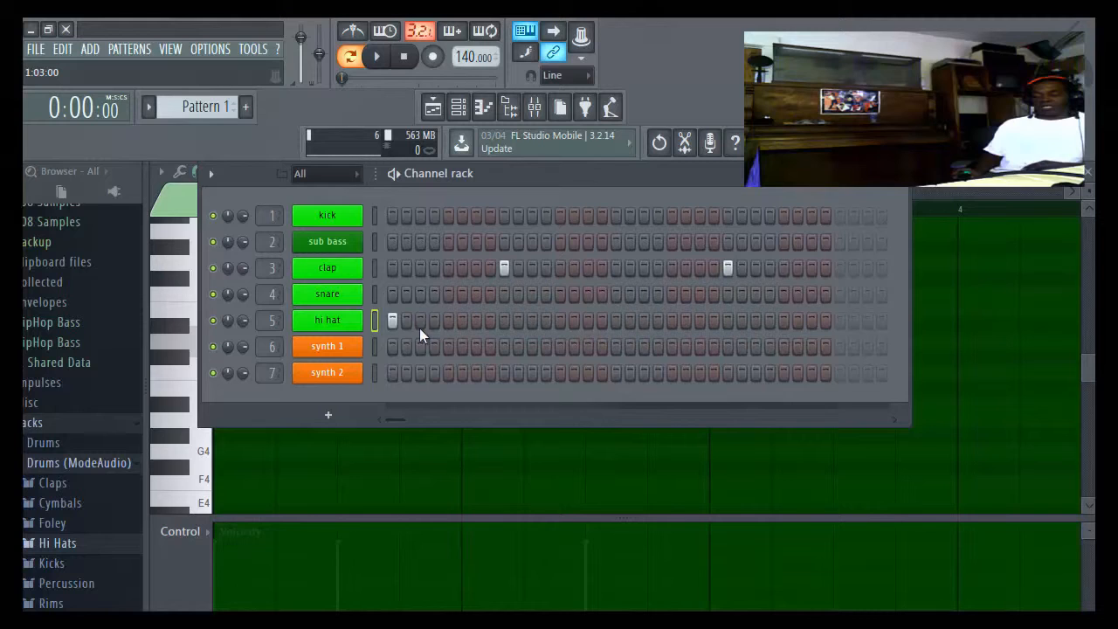
Step: Open synth 1's piano roll and place a D5 note at the start of bar 1
right_click(361, 349)
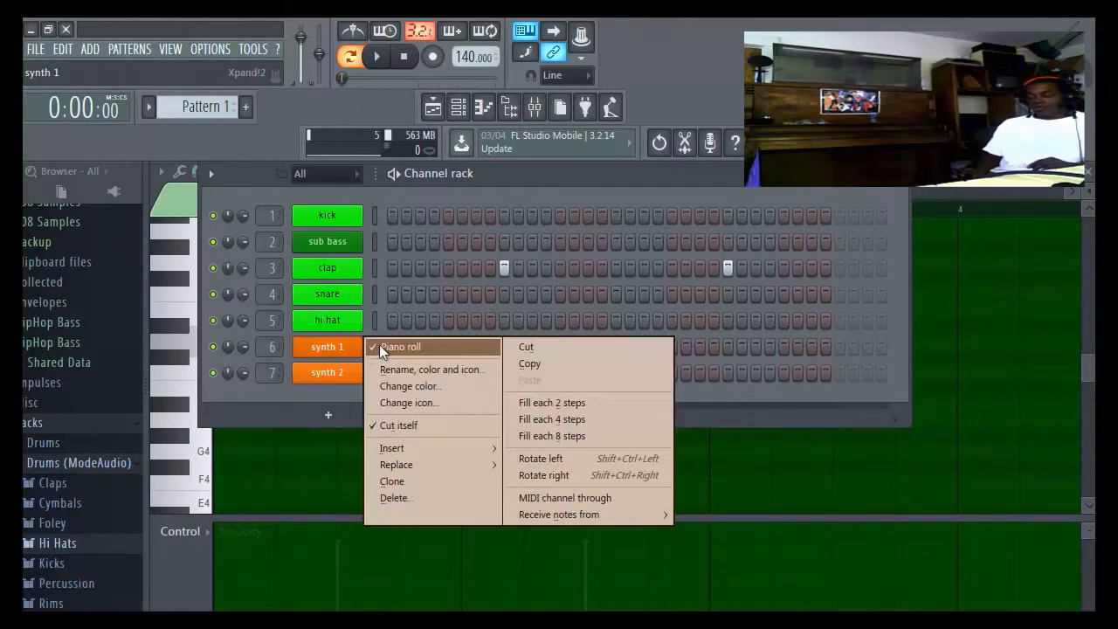
left_click(489, 109)
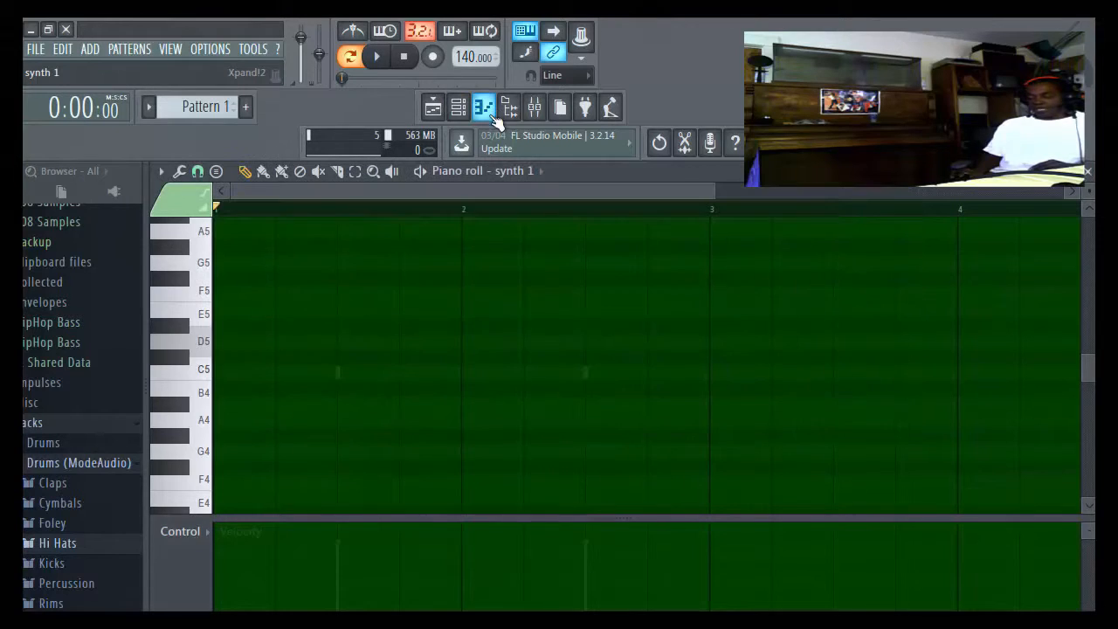
left_click(220, 342)
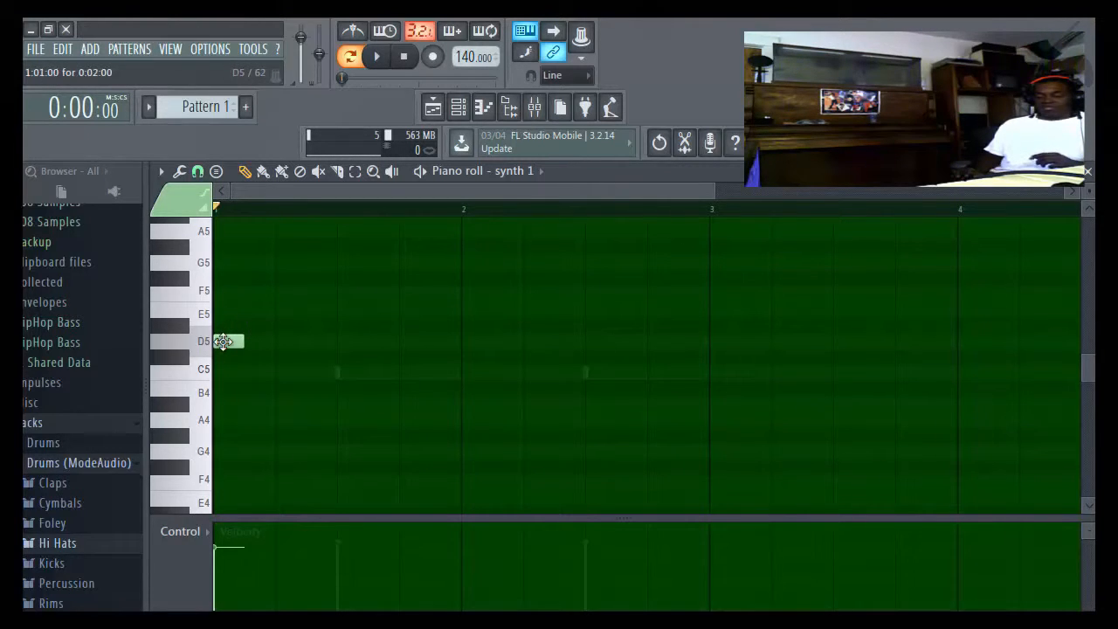
Step: Stack D#5, E5, F5 and F#5 notes above the D5 at the start of bar 1
left_click(216, 326)
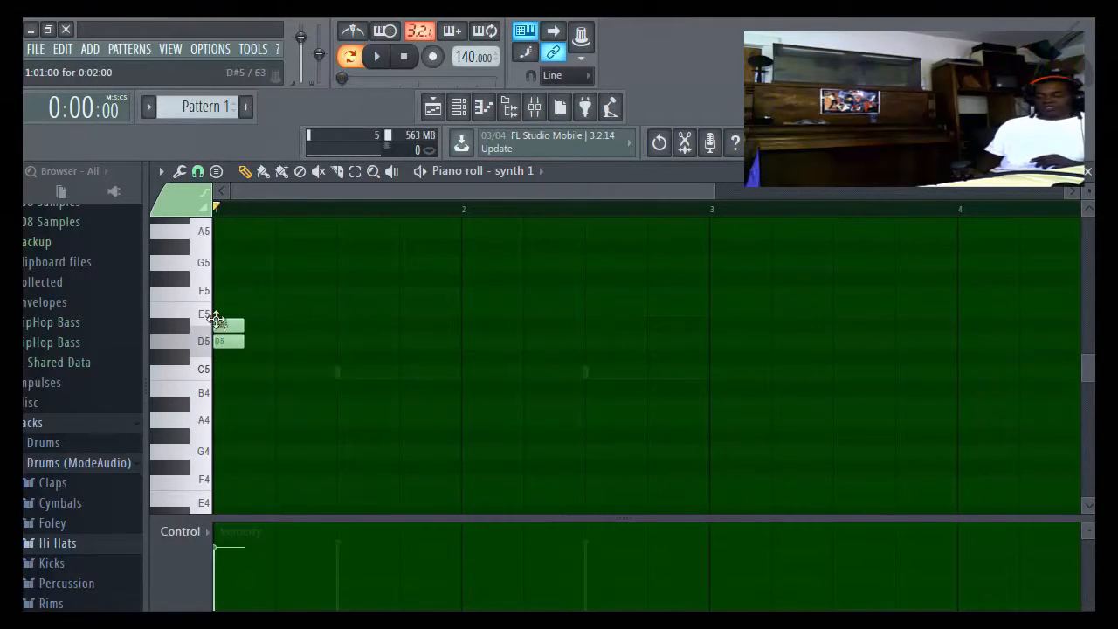
left_click(222, 309)
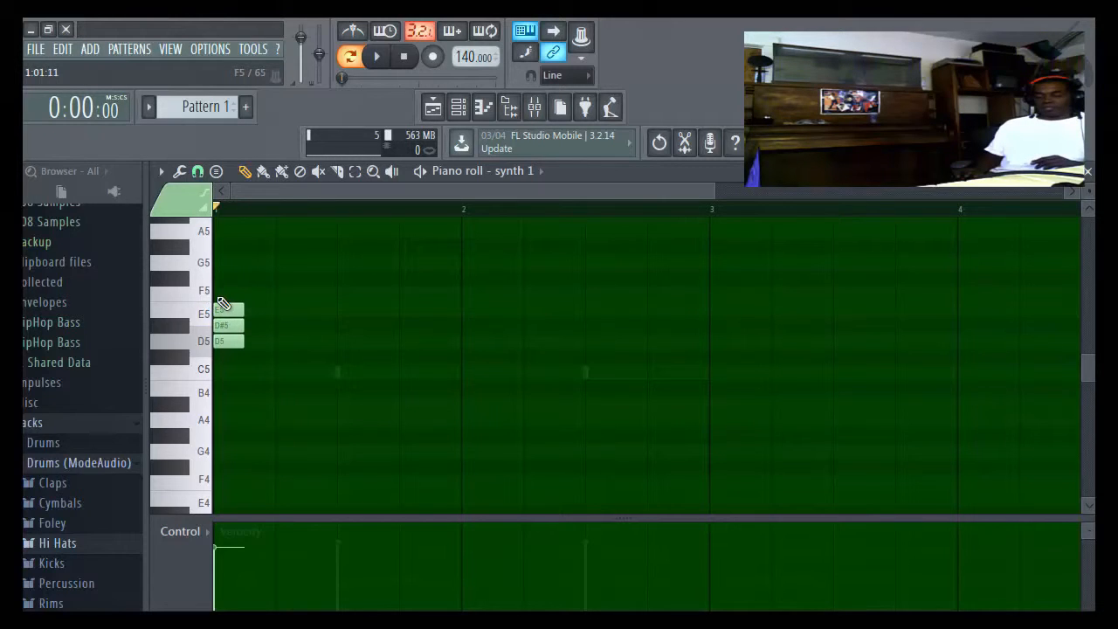
left_click(223, 294)
left_click(222, 279)
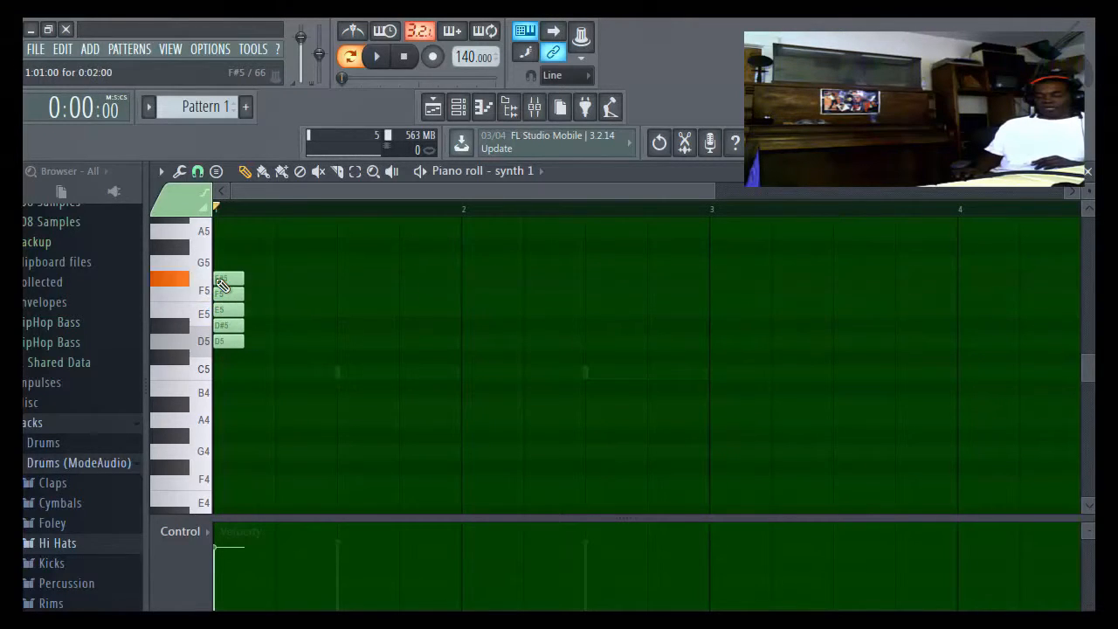
Step: Add C#5, C5, B4 and A#4 notes below the D5, aligning the A#4 with the start of bar 1
left_click(216, 360)
left_click(215, 372)
left_click(216, 389)
left_click(219, 404)
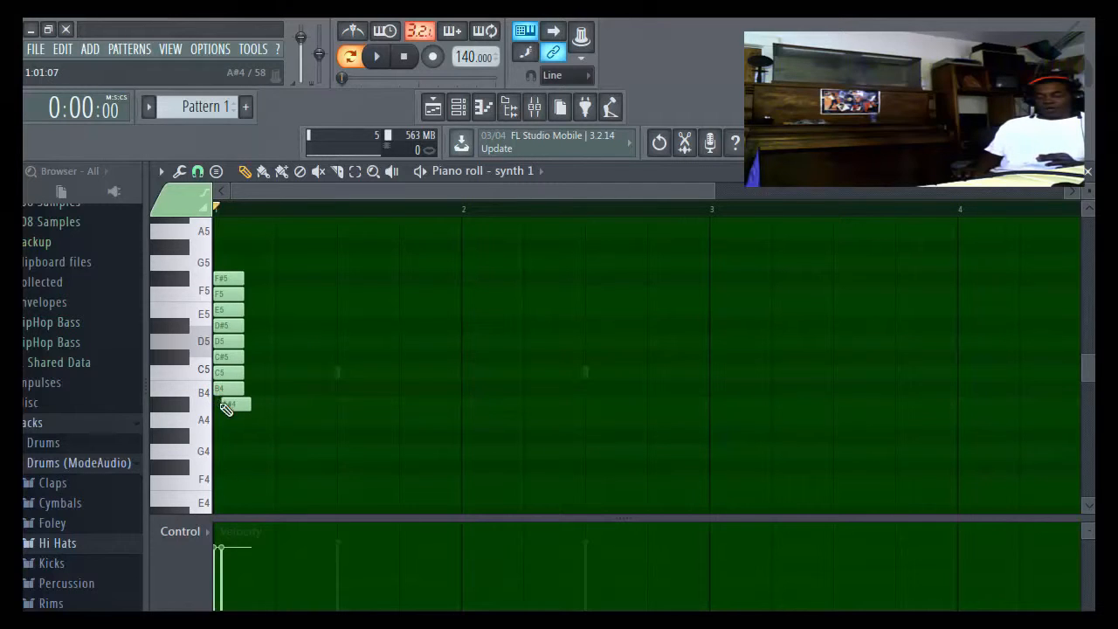
left_click_drag(227, 404, 219, 400)
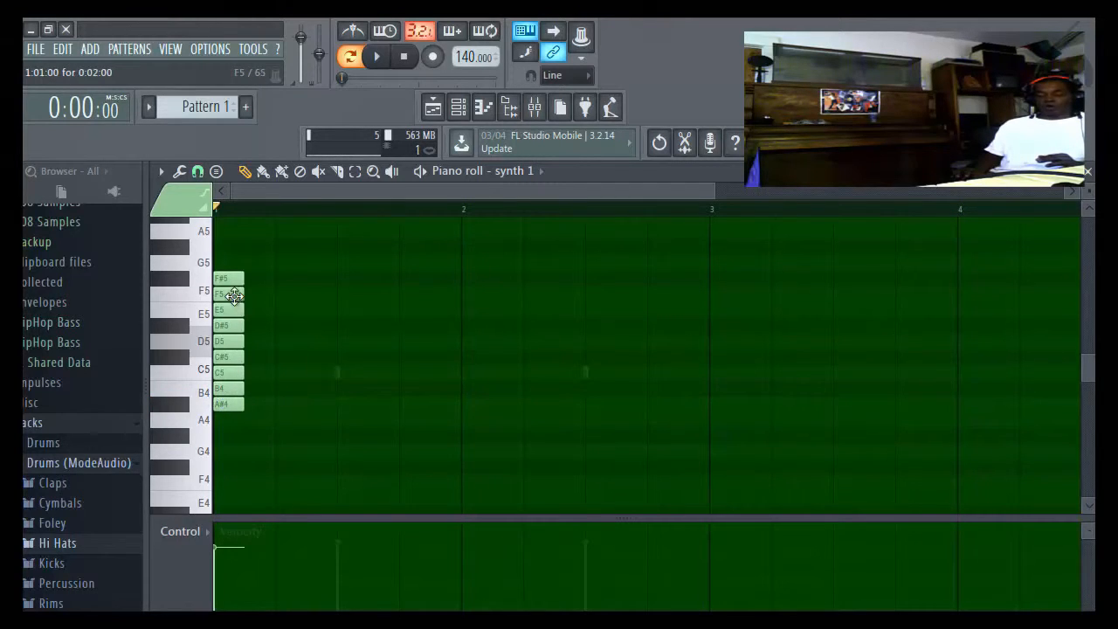
Step: Delete the stacked notes above and below the D5, keeping only the D5 at the start of bar 1
right_click(231, 360)
right_click(232, 373)
right_click(232, 390)
right_click(233, 405)
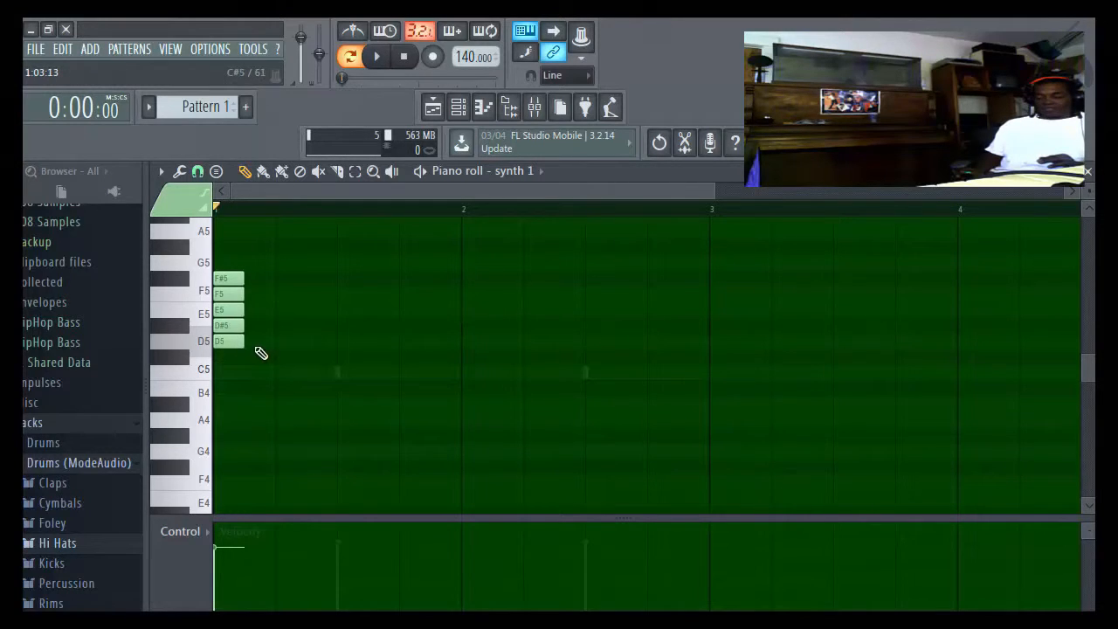
right_click(236, 325)
right_click(232, 309)
right_click(229, 293)
right_click(230, 277)
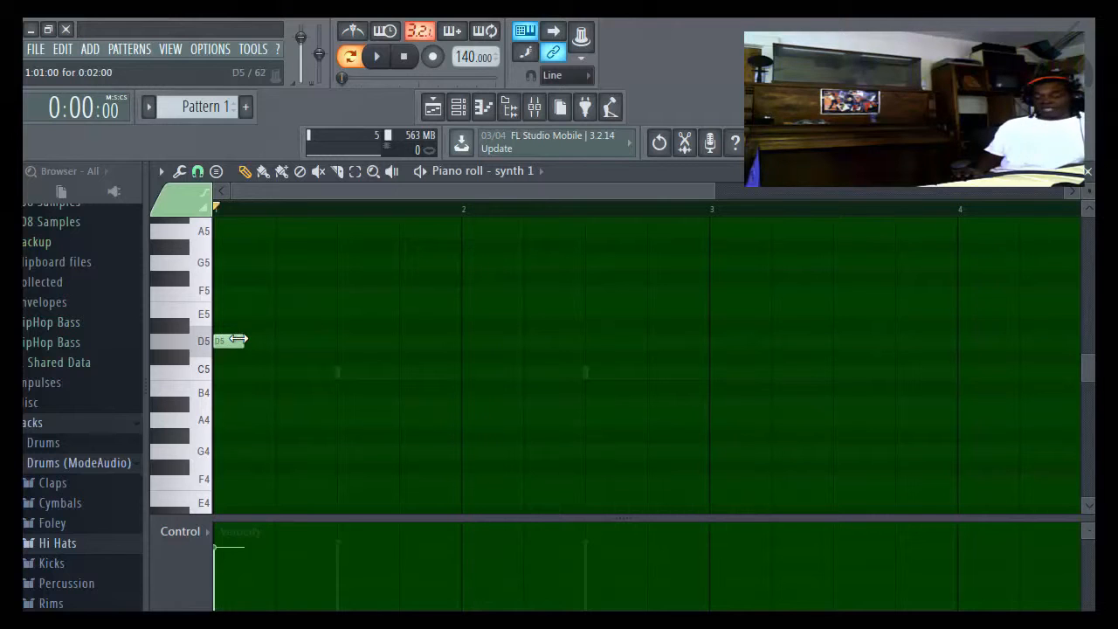
Step: Continue the bar 1 melody after D5 with C5, E5, D5, A#4, C5, D5 and A#4, and play it back
left_click(246, 372)
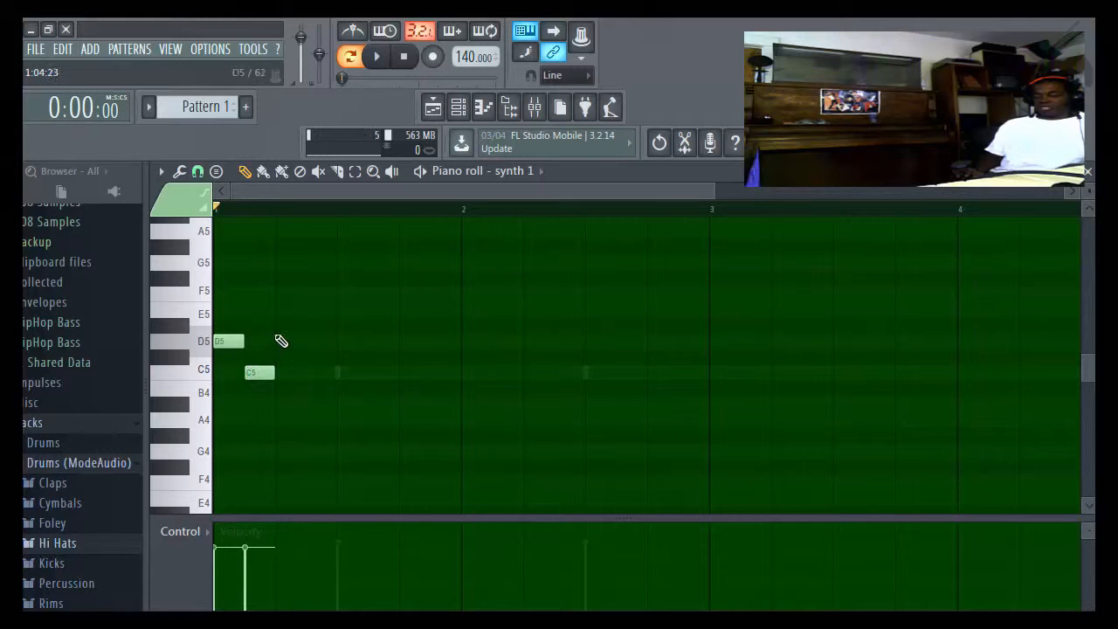
left_click(282, 311)
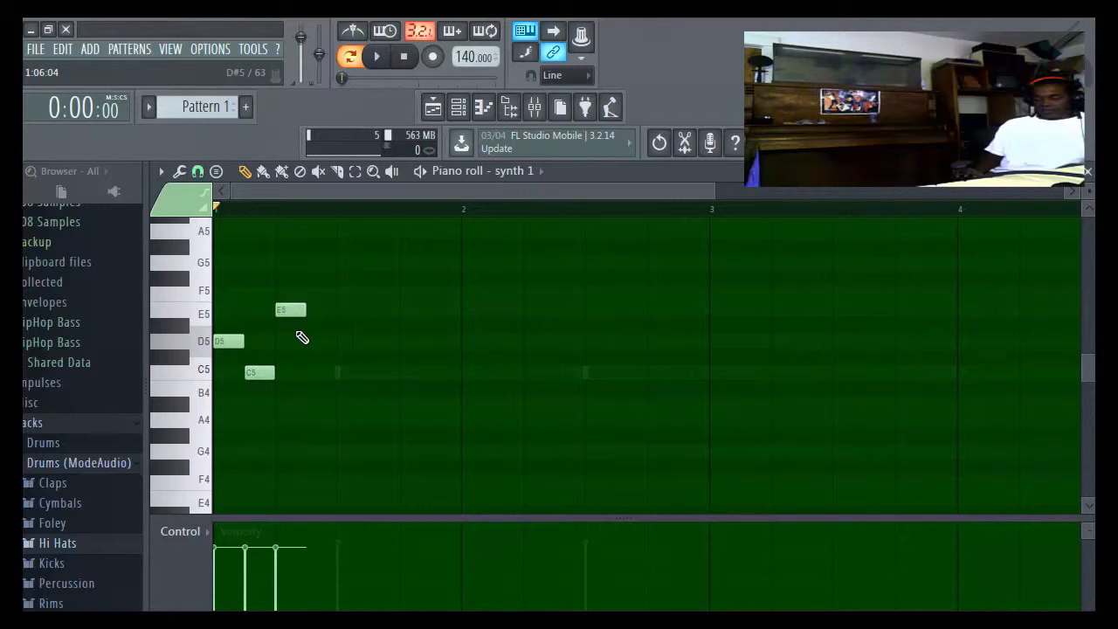
left_click(311, 343)
left_click(343, 404)
left_click(369, 373)
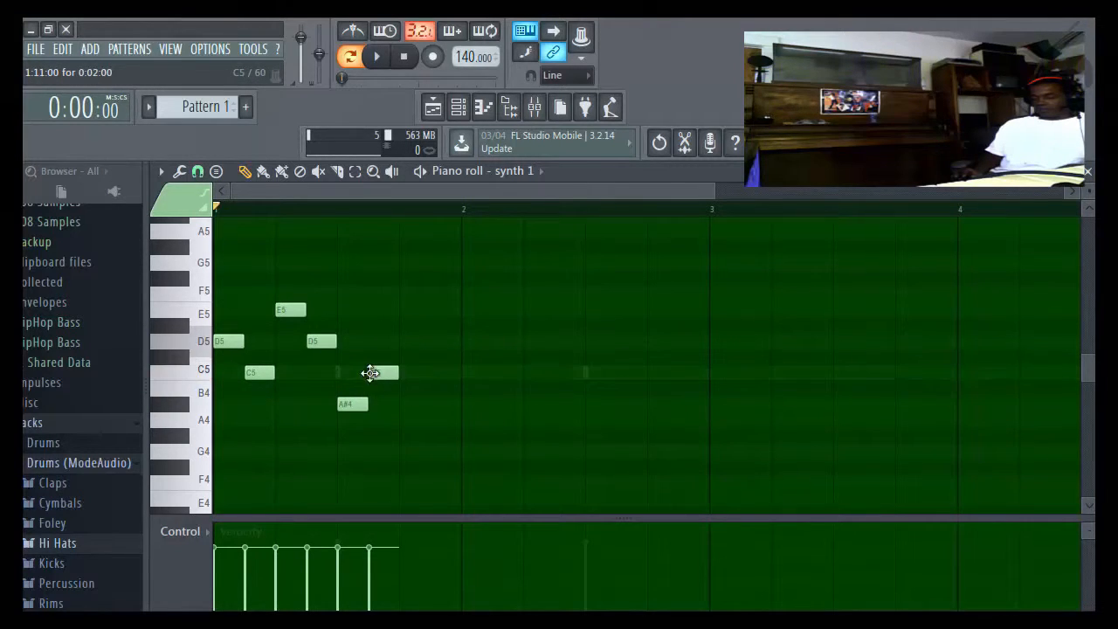
left_click(405, 343)
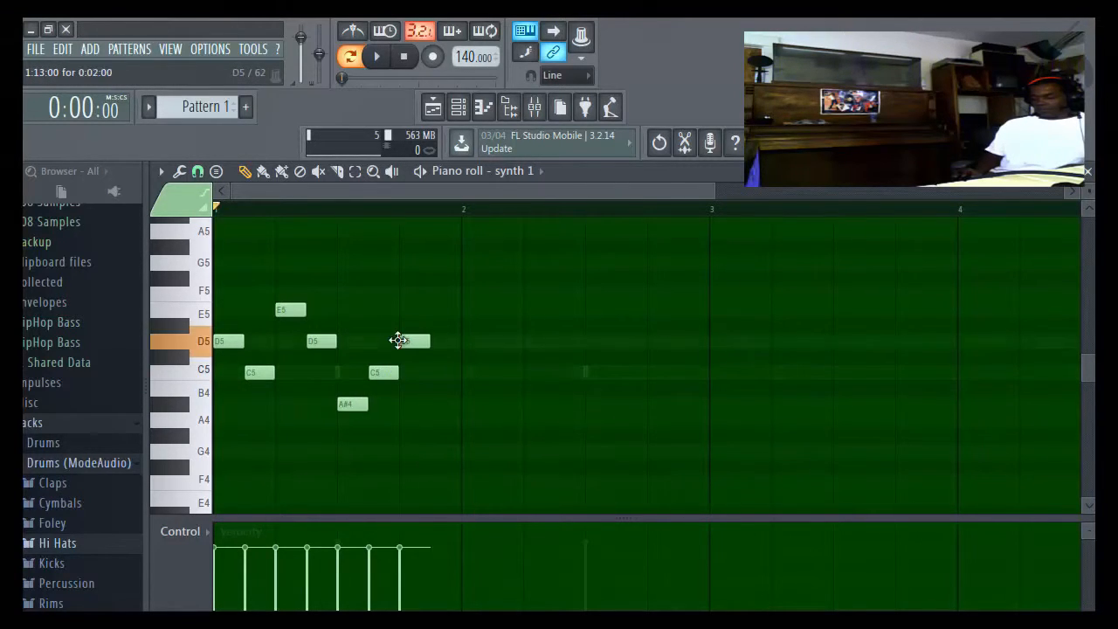
left_click(433, 404)
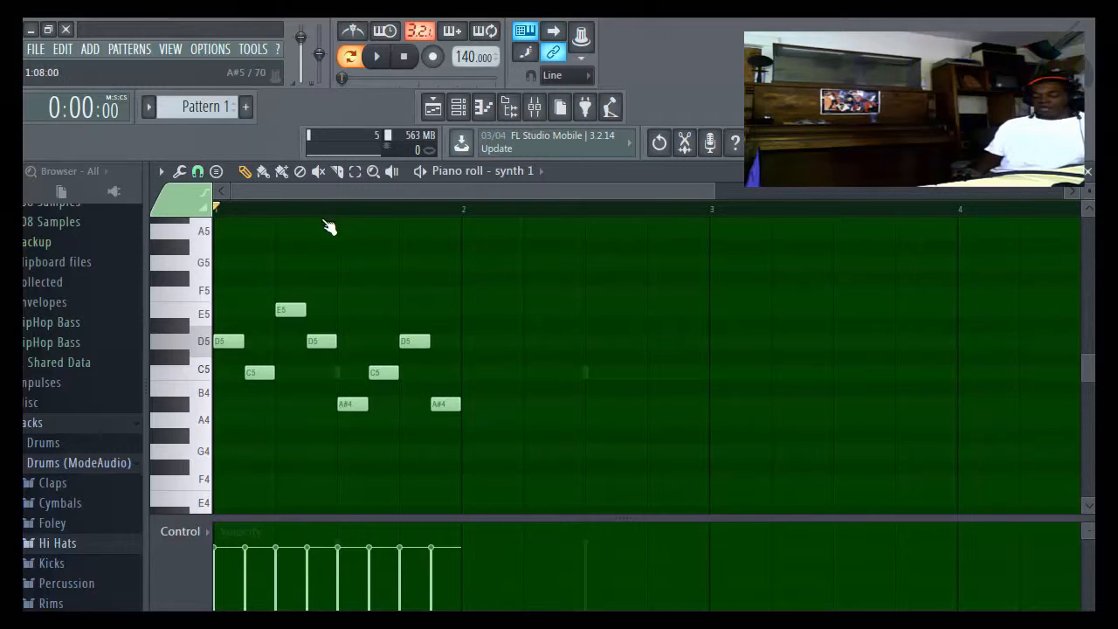
left_click(377, 57)
left_click(404, 57)
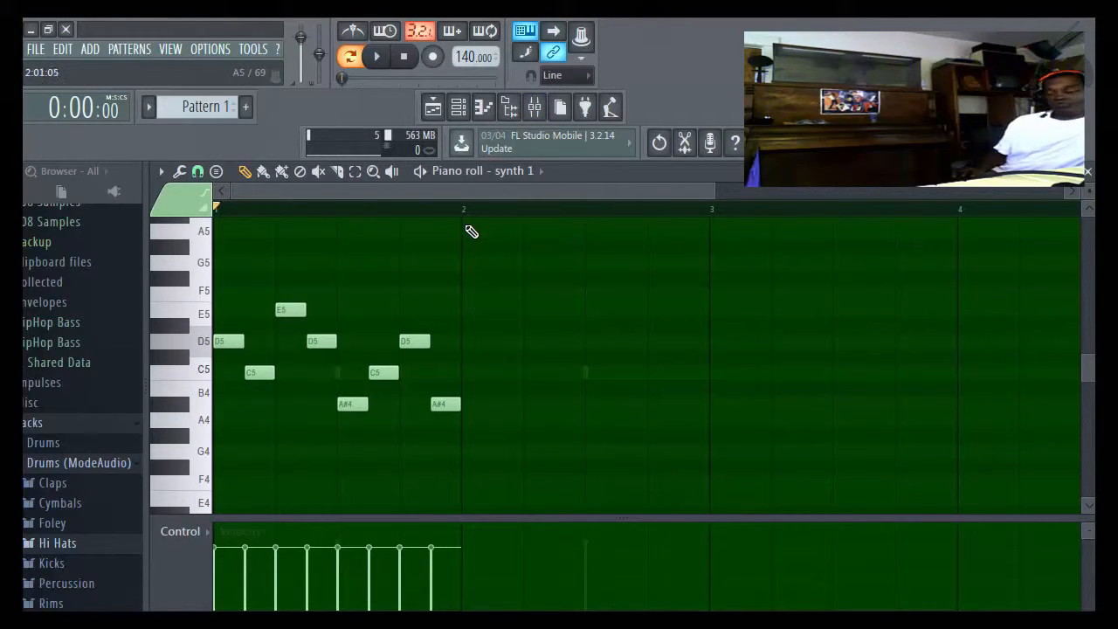
Step: Select all the bar 1 melody notes and duplicate them into bar 2
left_click_drag(464, 247, 218, 494)
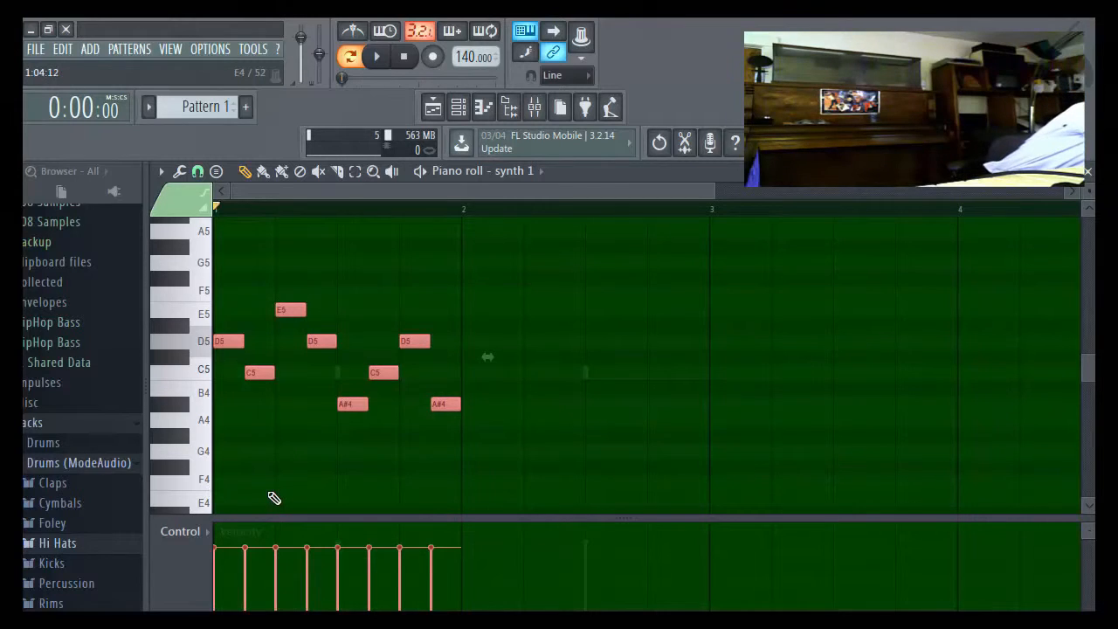
key("ctrl+b")
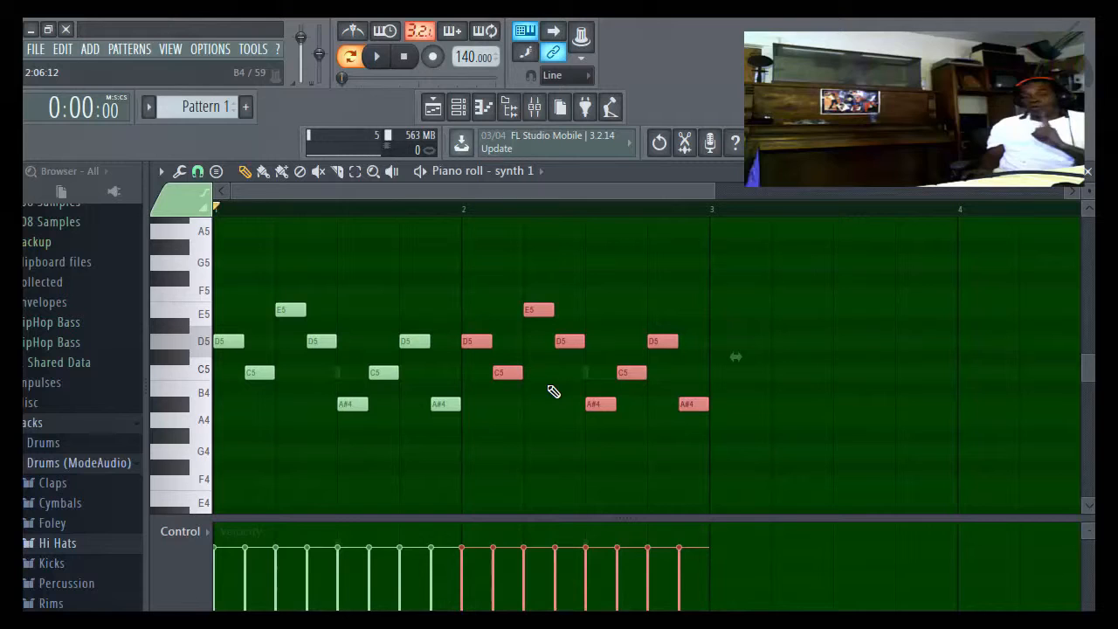
left_click(659, 221)
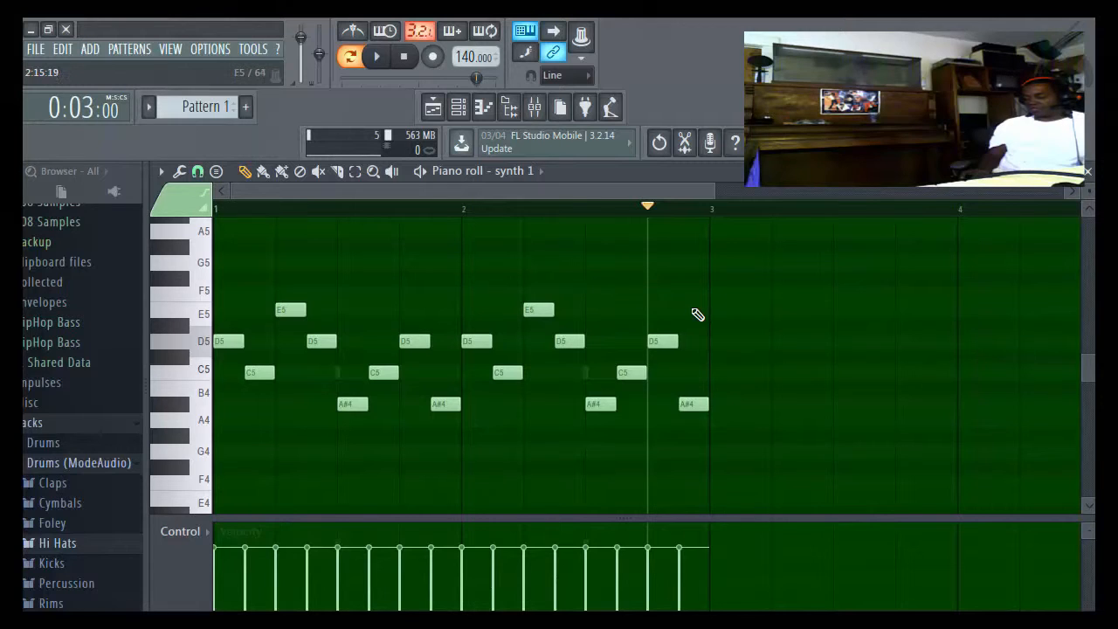
Step: Change the last four notes of bar 2 to C5, D5, C5 and A4, and play the melody back
left_click_drag(631, 372, 607, 378)
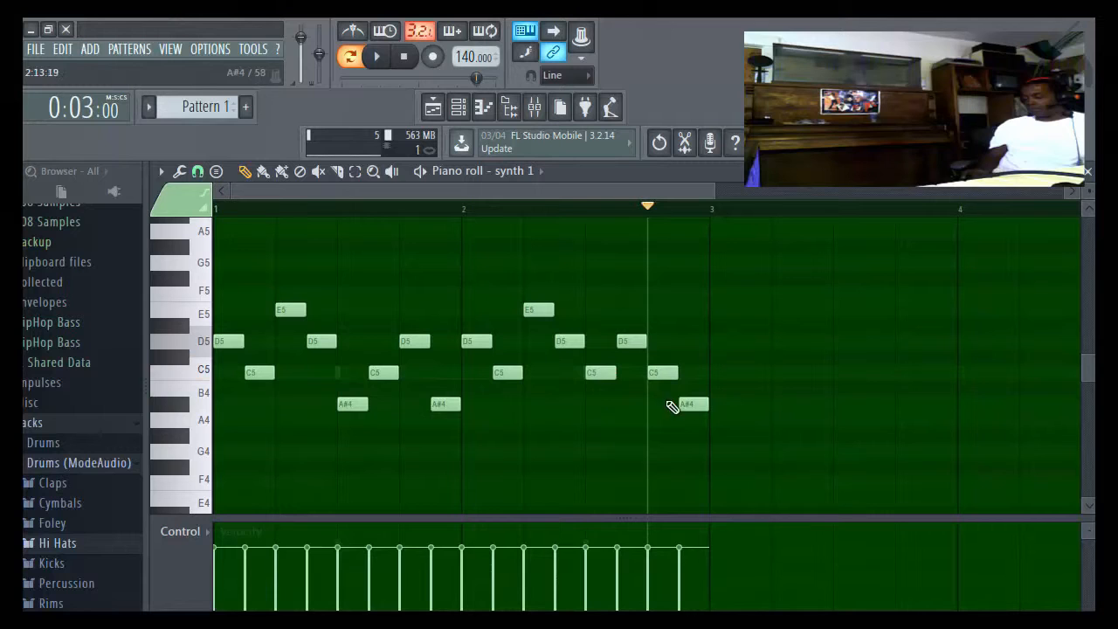
mouse_move(683, 401)
left_mouse_down()
mouse_move(674, 412)
mouse_move(683, 422)
left_mouse_up()
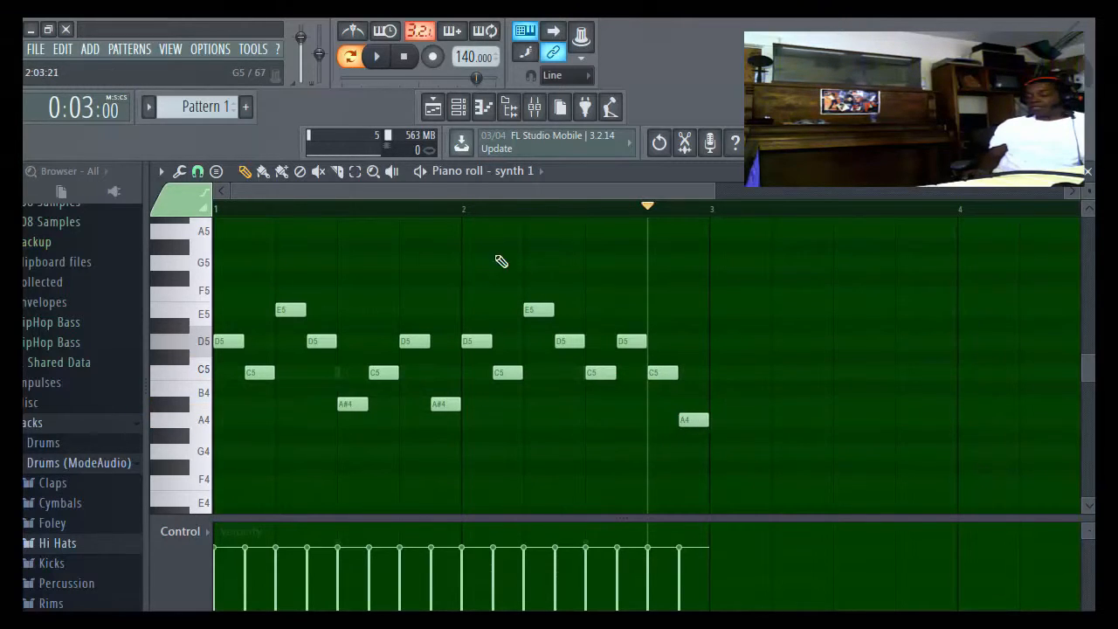
left_click(407, 63)
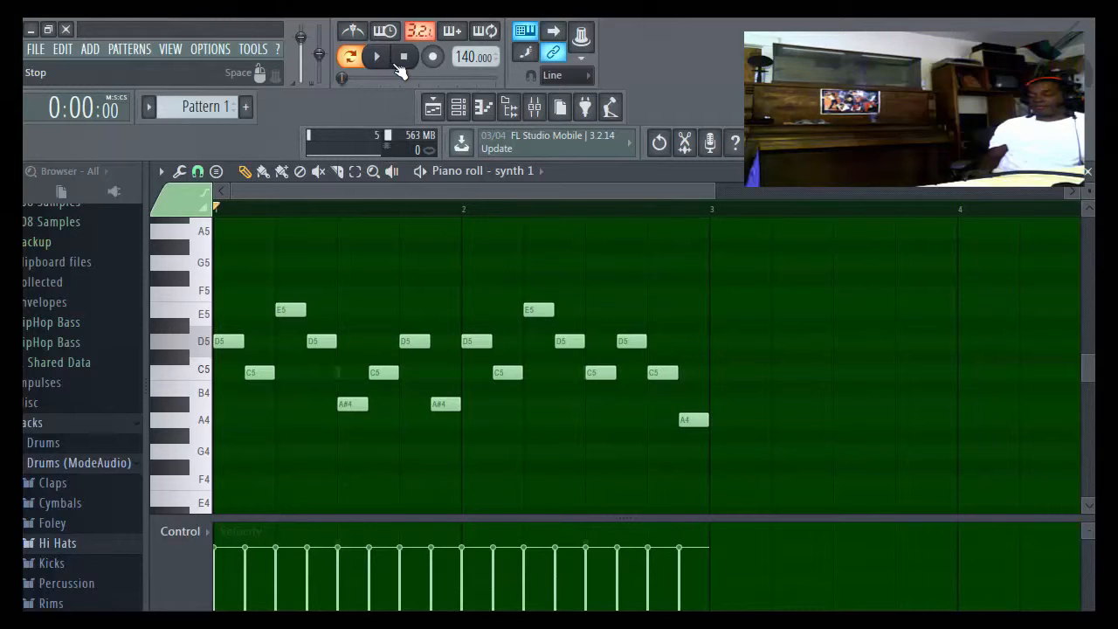
left_click(380, 59)
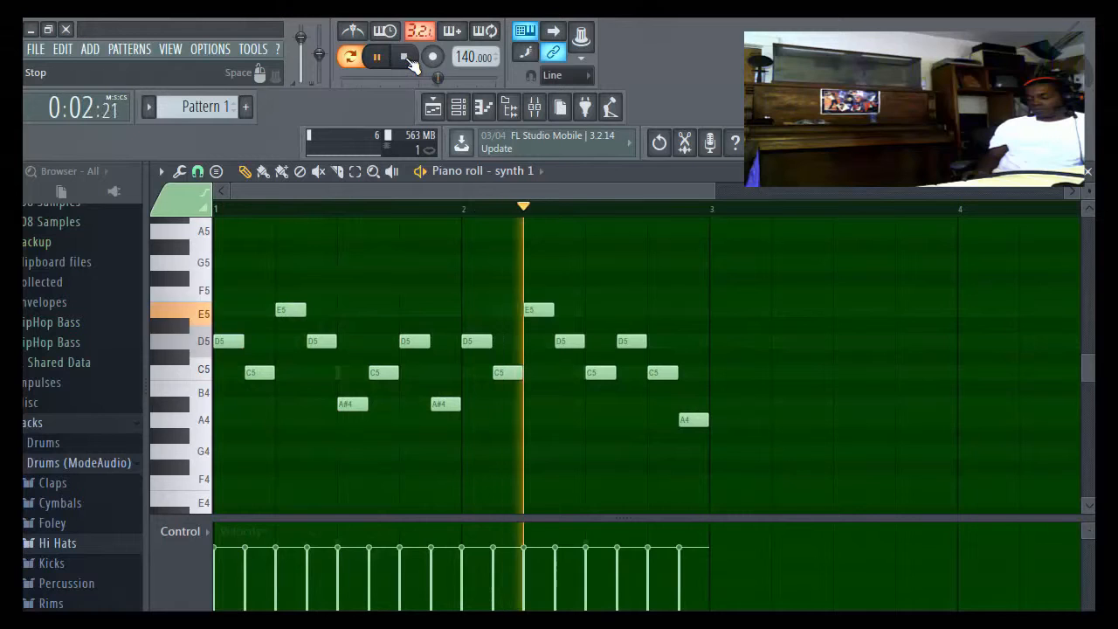
left_click(407, 57)
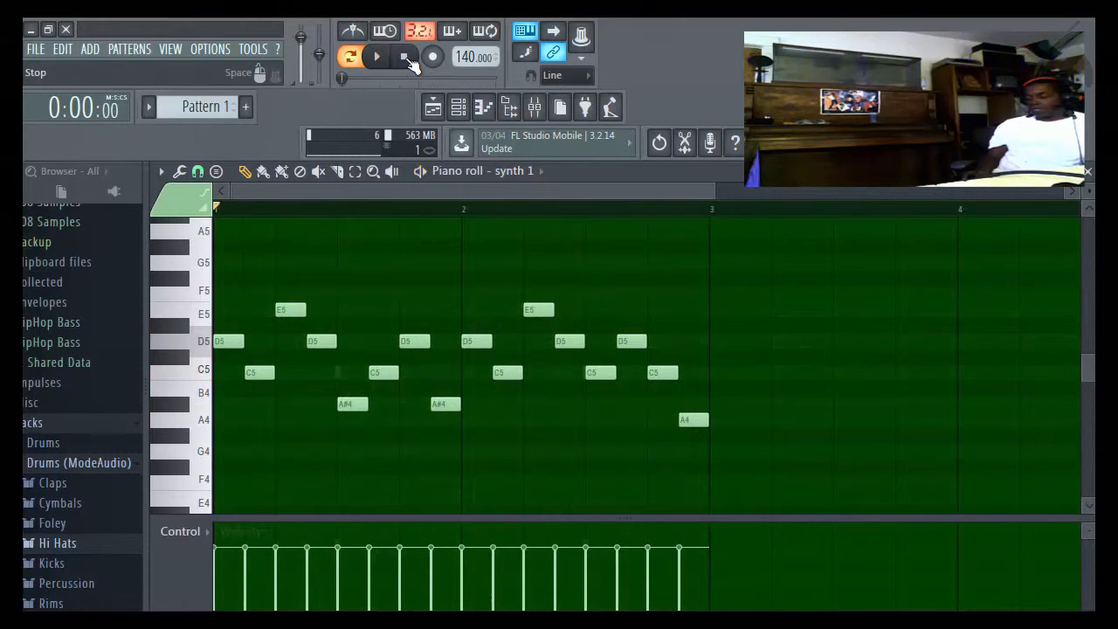
Step: Raise the E5 note in bar 2 to F5 and play the melody back
left_click_drag(538, 309, 539, 294)
left_click(376, 56)
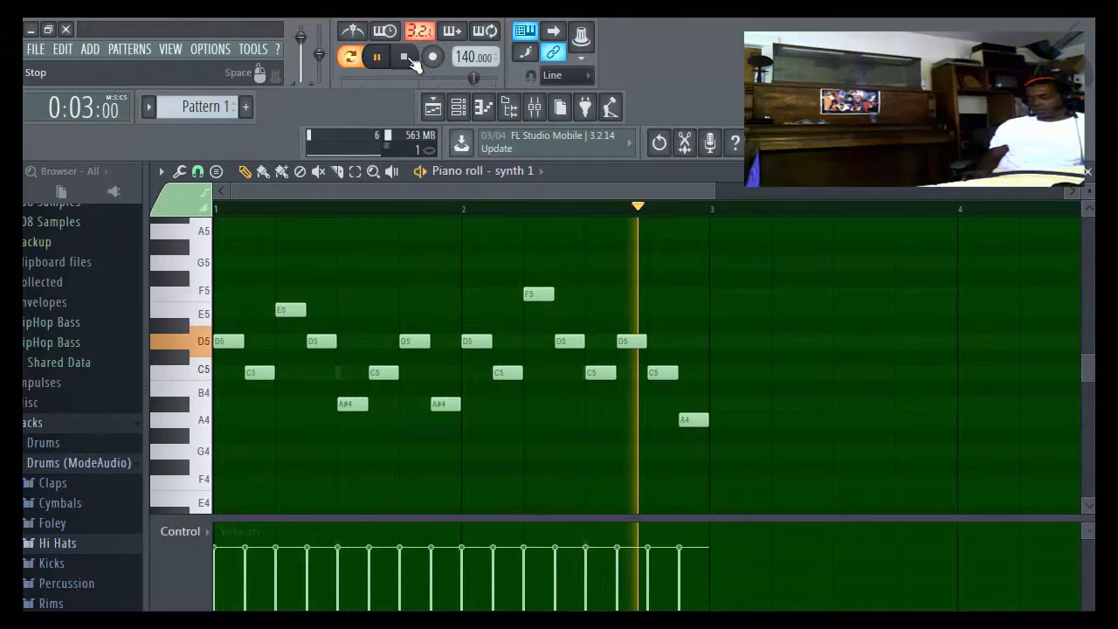
left_click(407, 57)
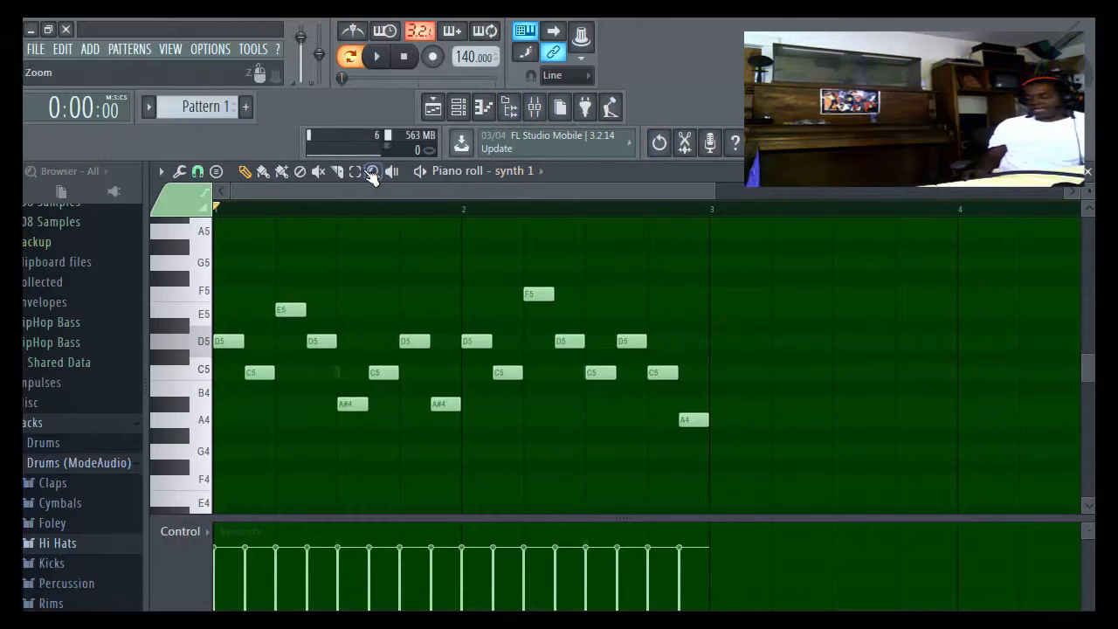
Step: Randomize the velocity levels of the synth 1 notes with bipolar variation and play the melody back
left_click(179, 173)
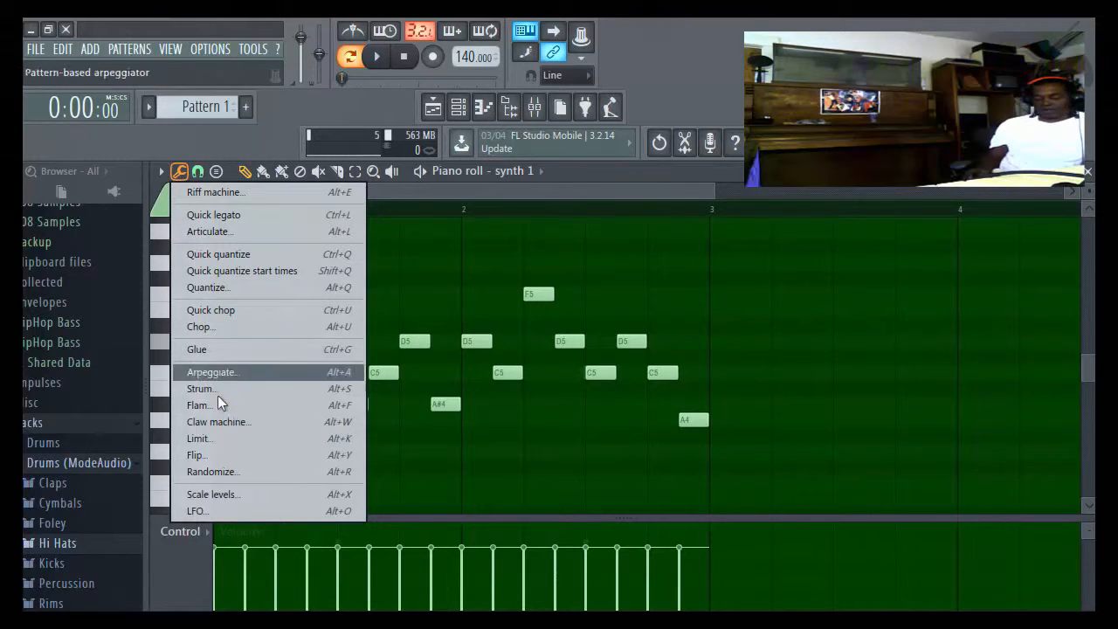
left_click(231, 472)
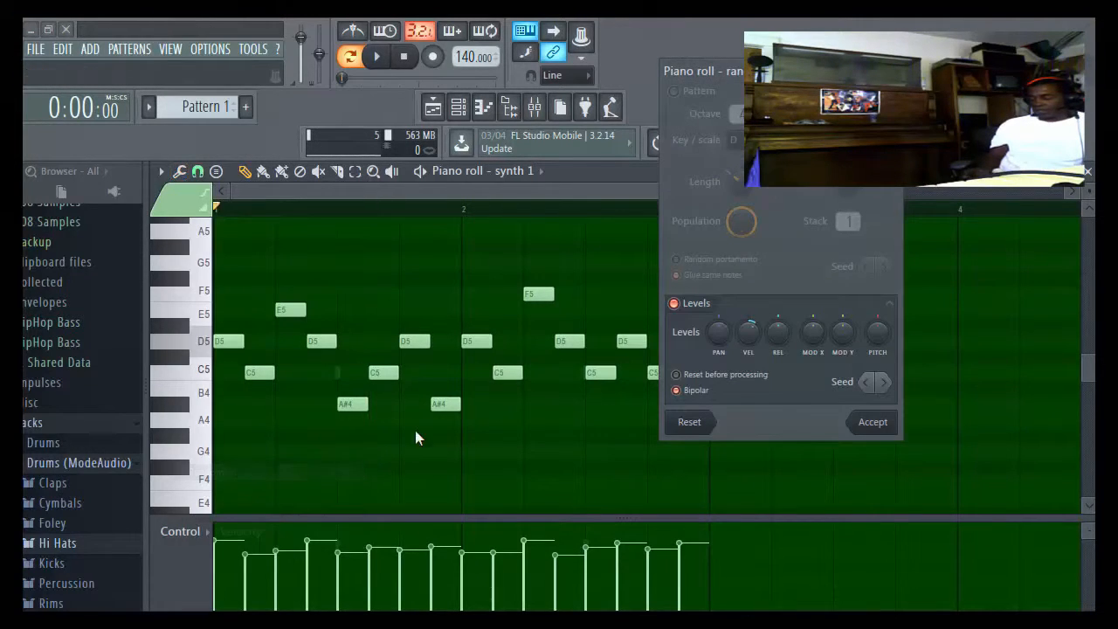
left_click(891, 426)
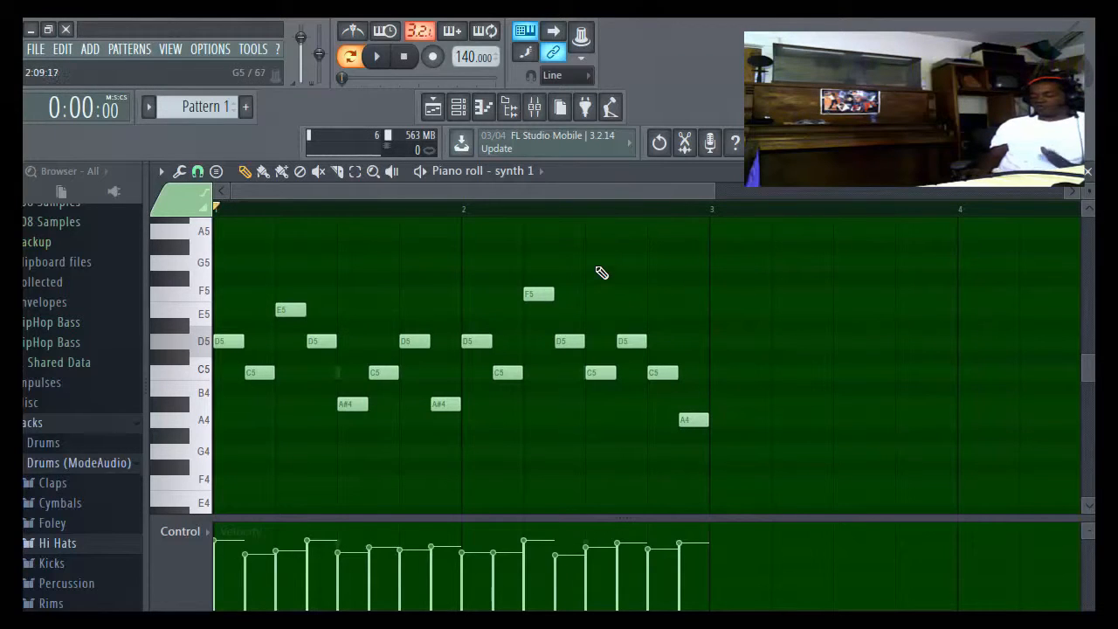
left_click(379, 63)
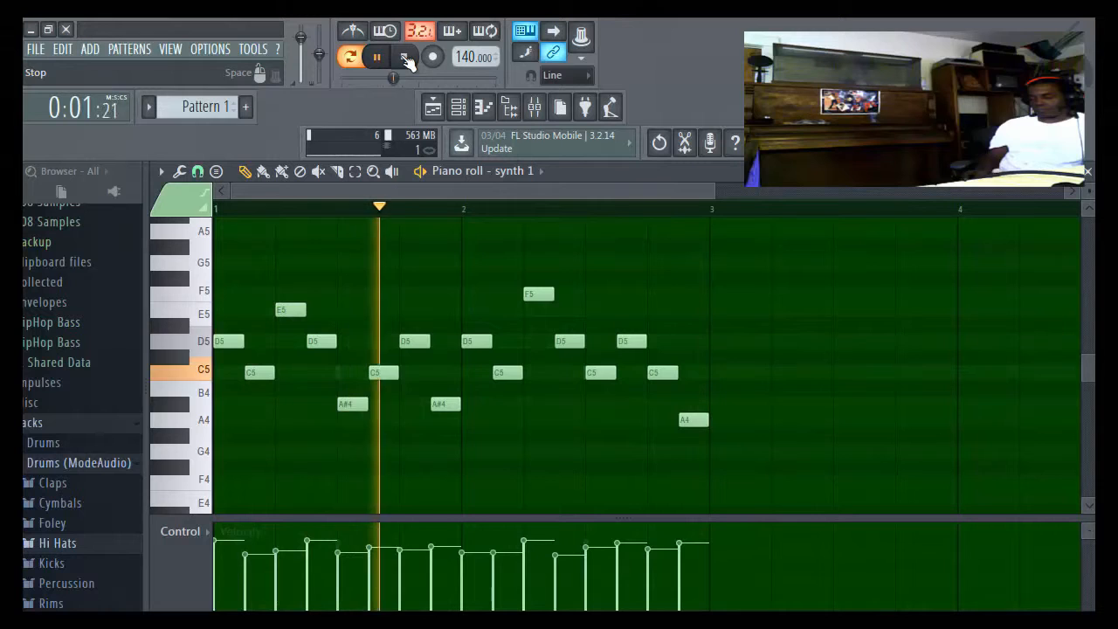
left_click(404, 58)
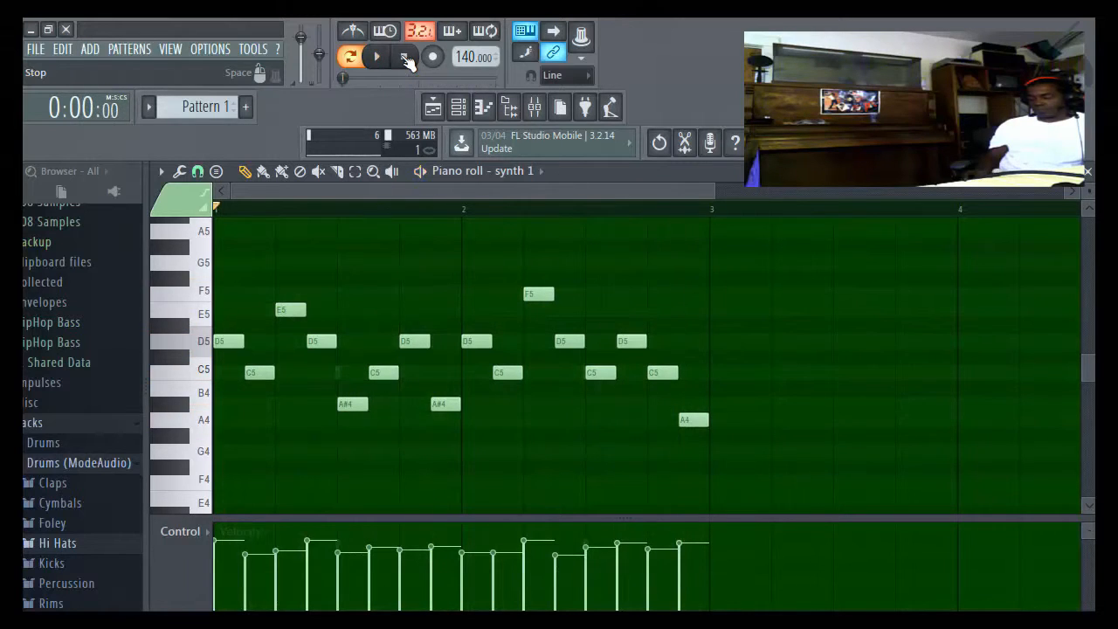
Step: Show the channel rack, place snare hits on steps 5, 6, 15 and 19, and play the pattern
left_click(463, 107)
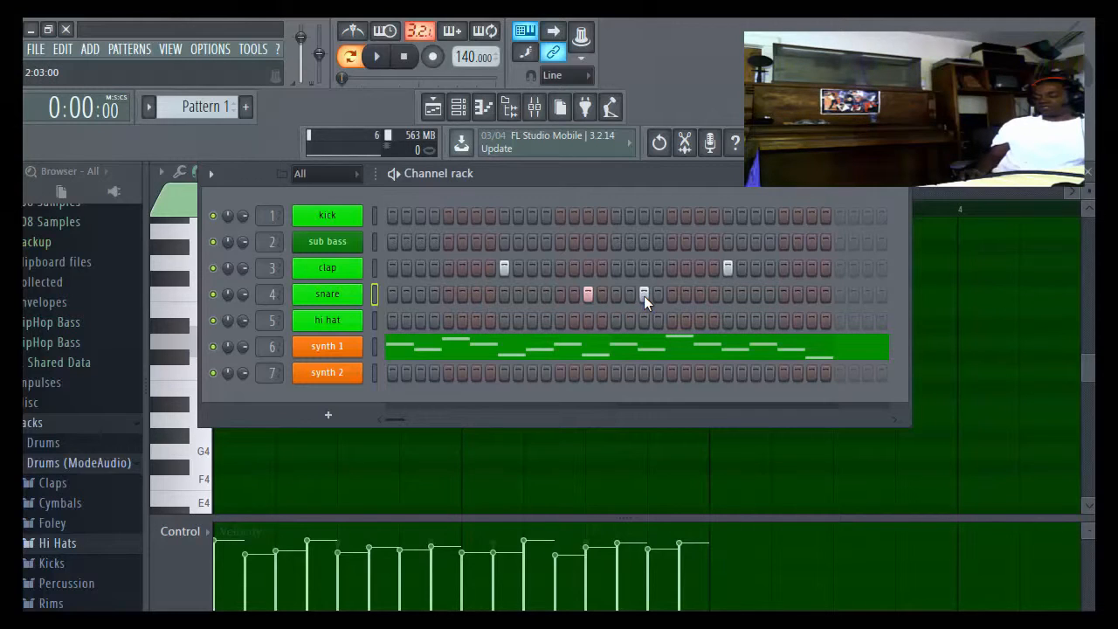
left_click(378, 57)
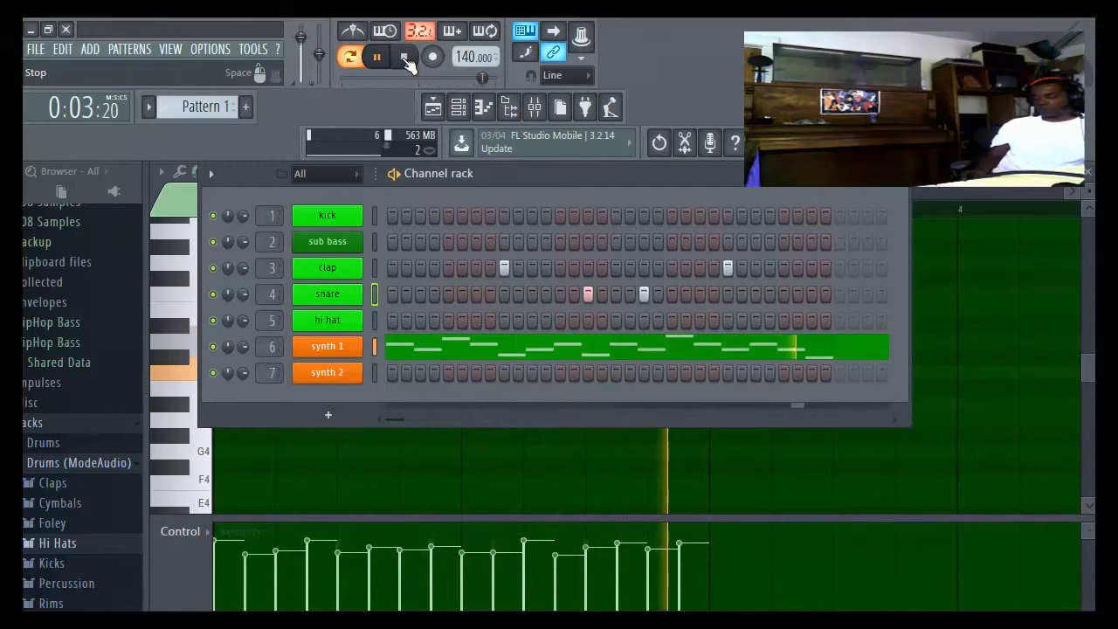
left_click(404, 58)
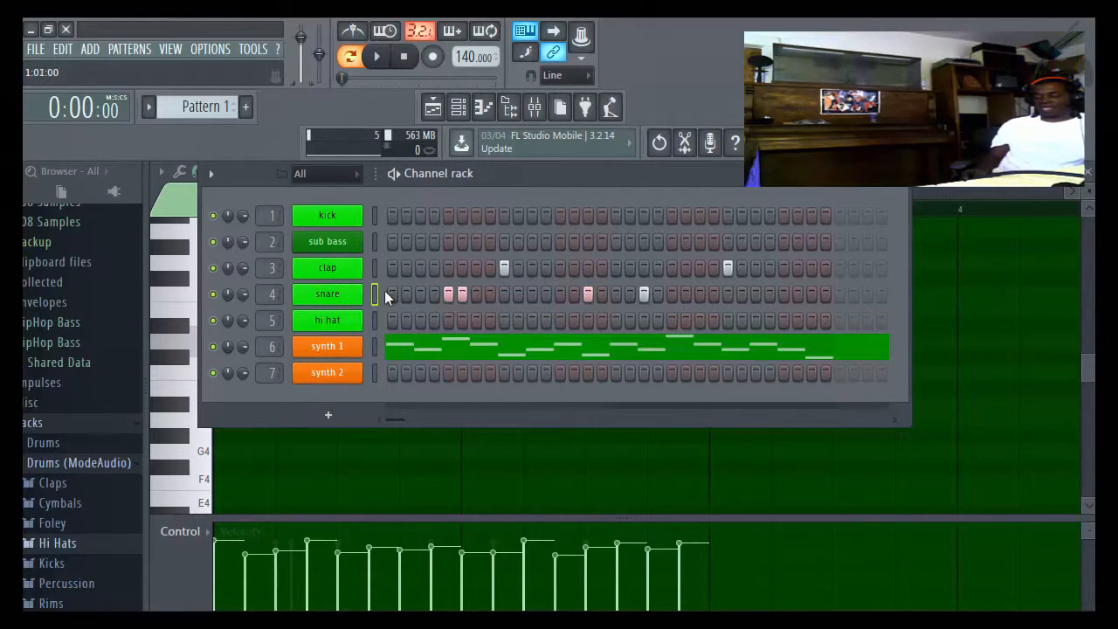
left_click(377, 58)
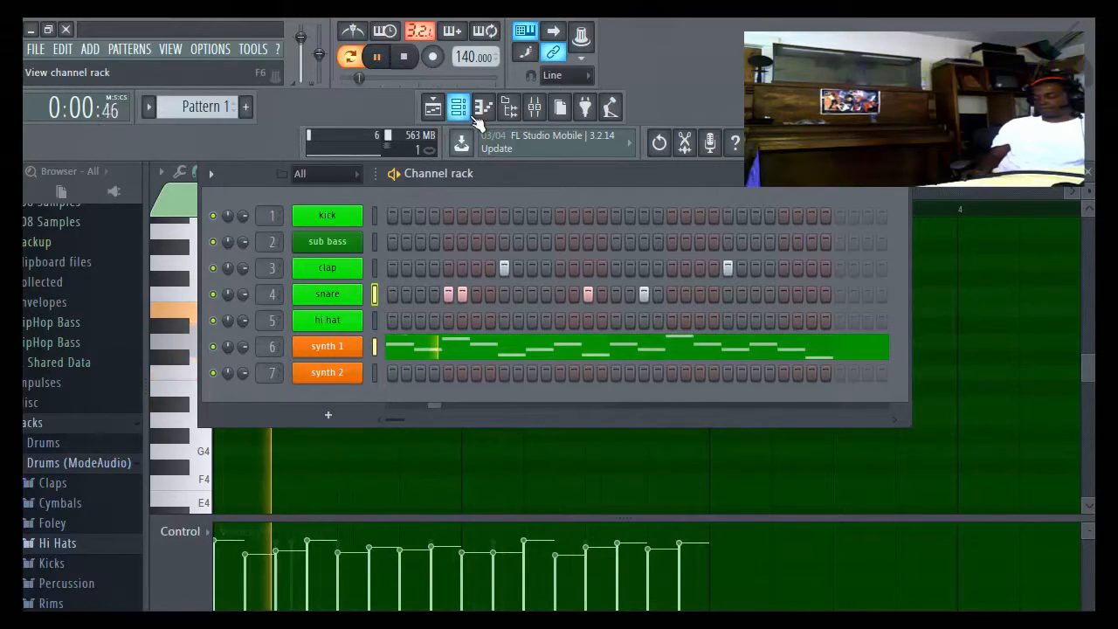
Step: Add a snare hit on step 27, listen to the pattern and stop playback
left_click(755, 299)
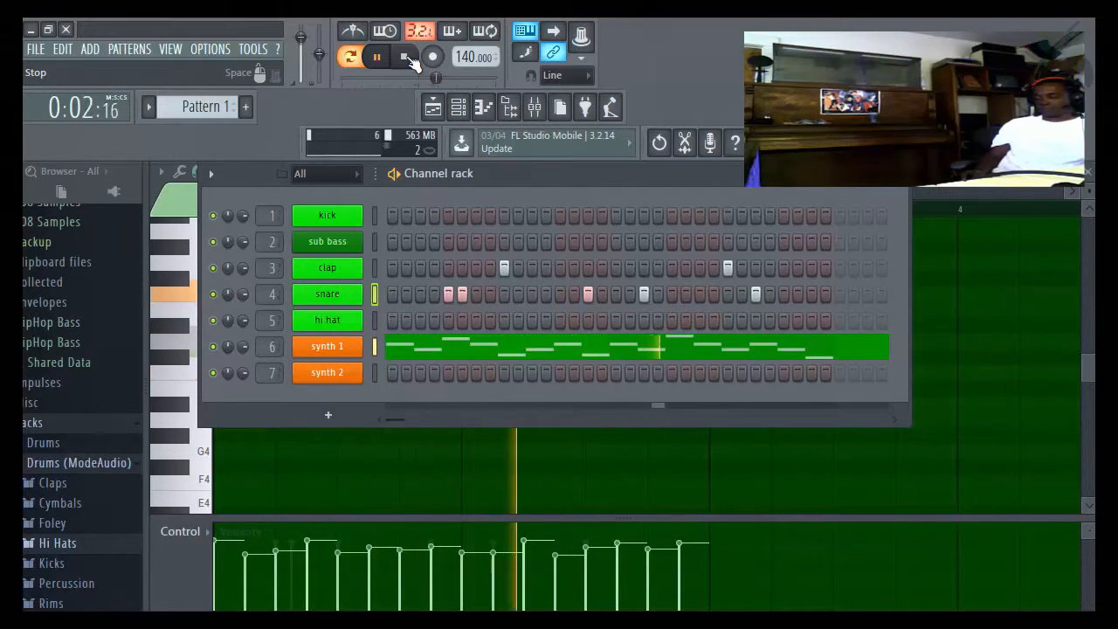
left_click(407, 58)
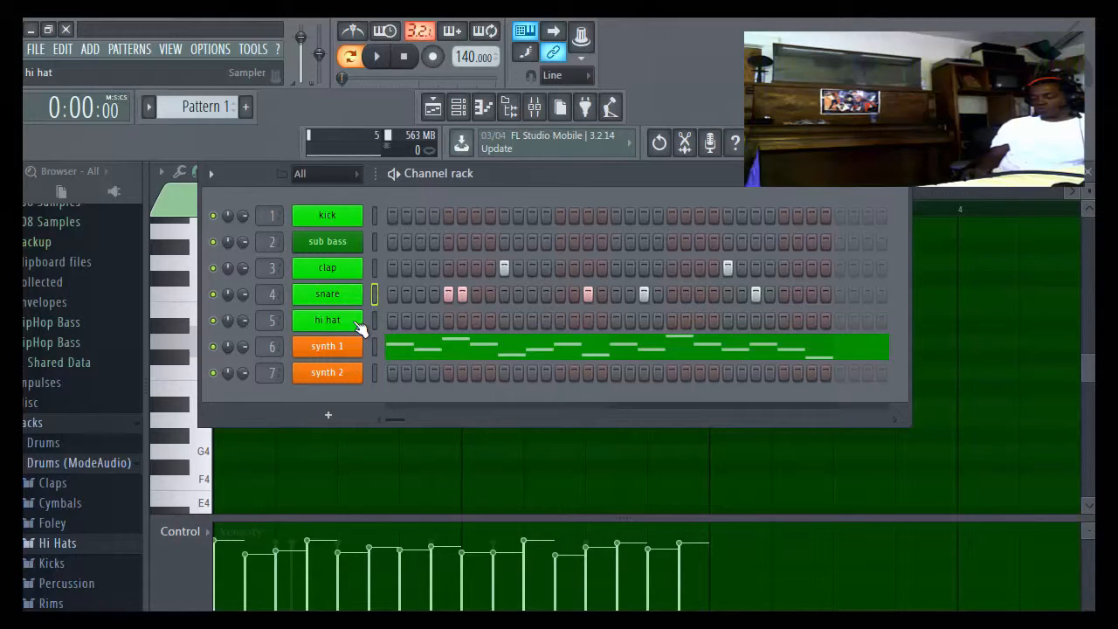
Step: In the sub bass 3x Osc, set the mix levels of oscillators 2 and 3 to 0% and oscillator 1's coarse pitch to -17 semitones
left_click(353, 242)
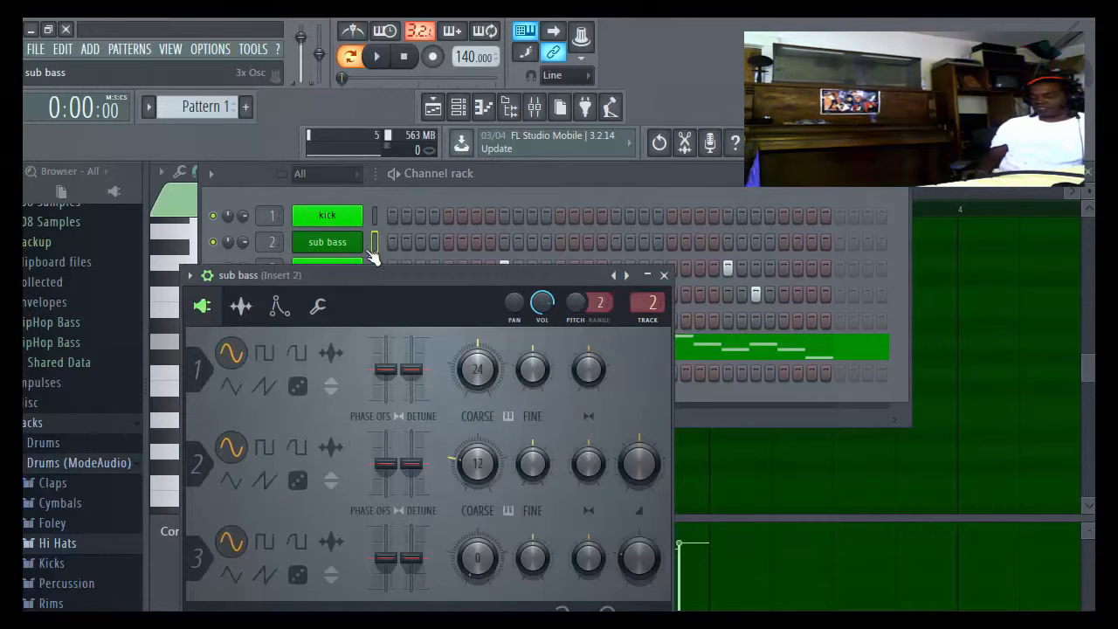
left_click_drag(414, 278, 500, 180)
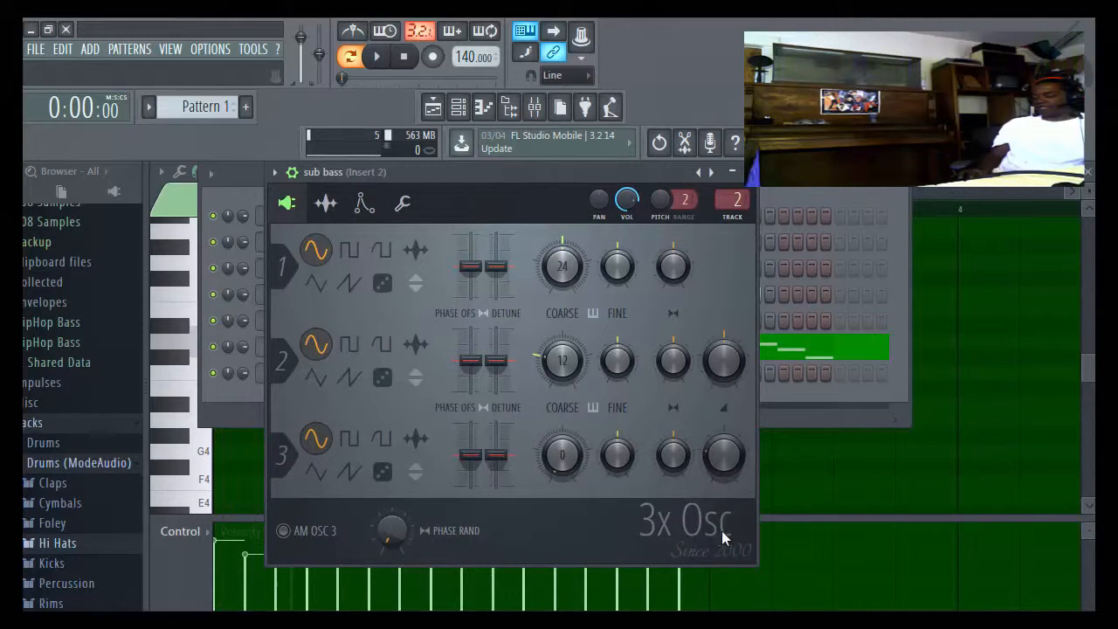
left_click_drag(722, 349, 722, 385)
left_click_drag(724, 450, 724, 476)
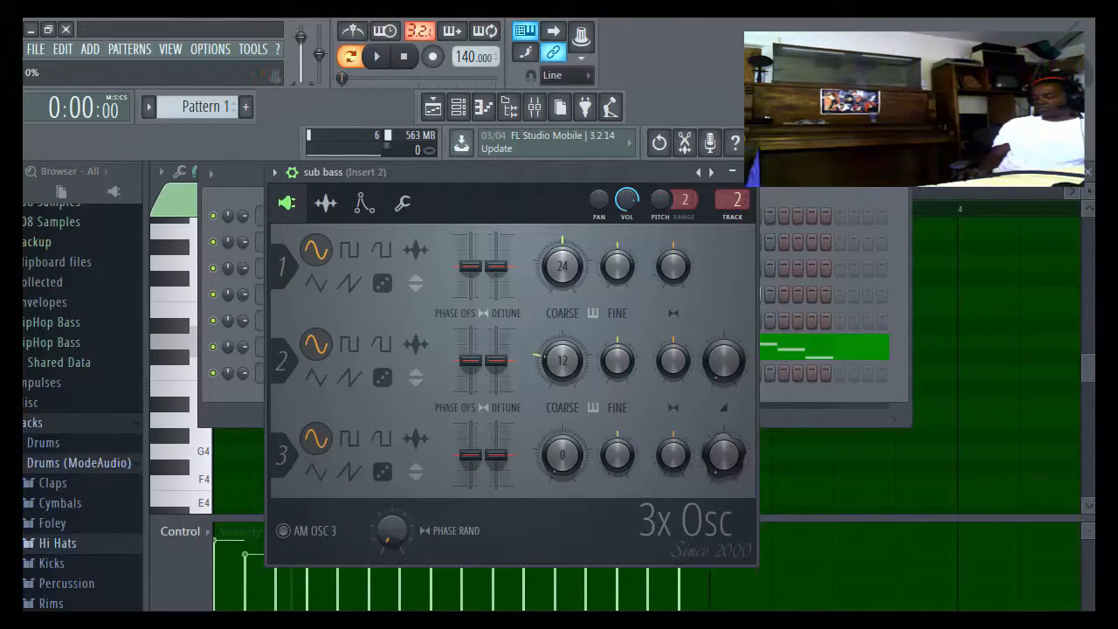
left_click_drag(558, 262, 557, 315)
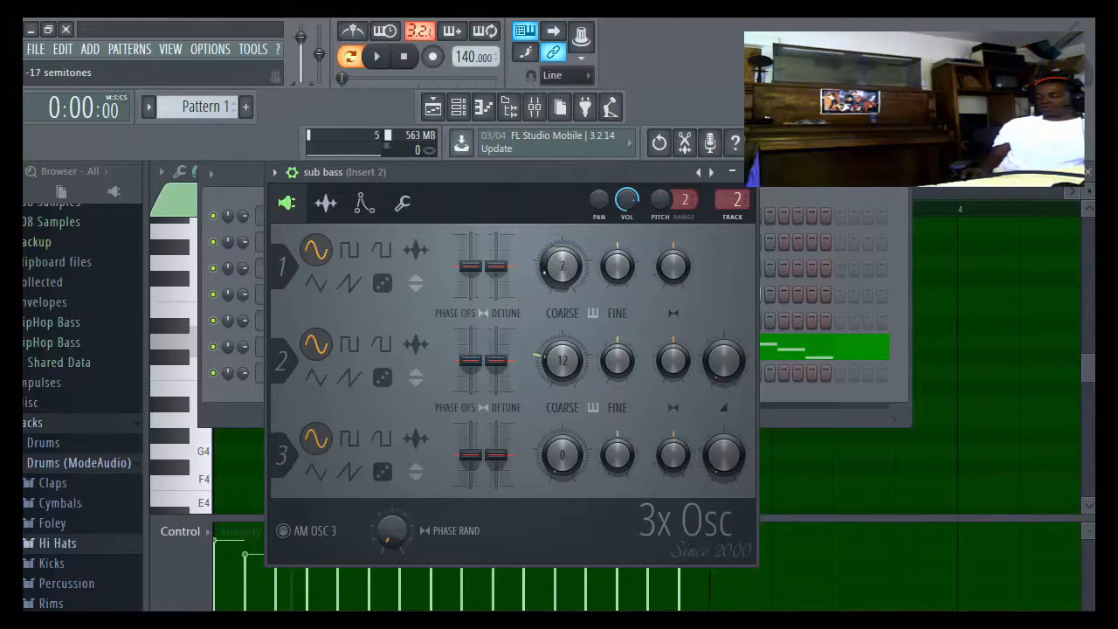
Step: Enable the sub bass volume envelope with maximum hold and minimum attack, decay, sustain and release, and close the instrument window
left_click(363, 205)
left_click_drag(321, 374, 352, 330)
left_click_drag(381, 374, 440, 375)
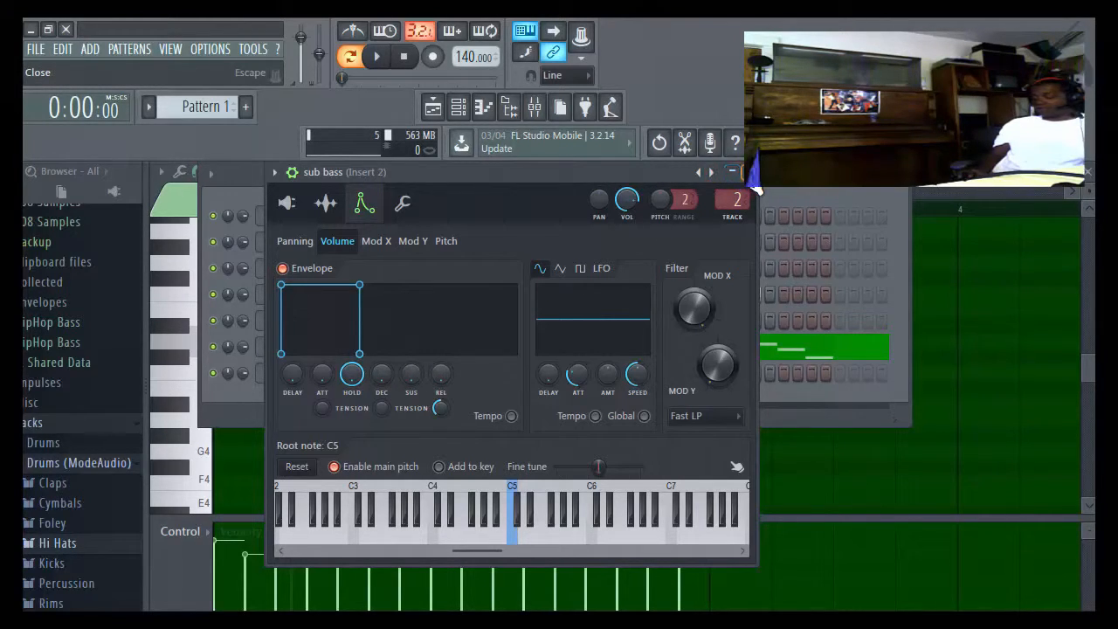
left_click(749, 178)
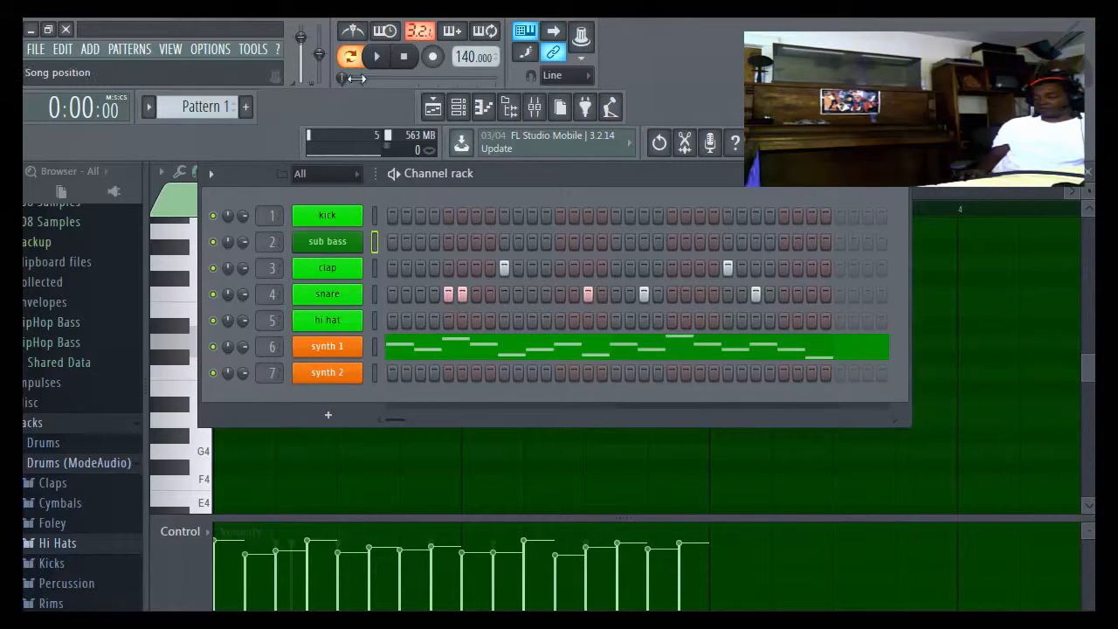
Step: Place kick hits on steps 1, 7, 13, 21, 22, 23, 27 and 31 while the pattern plays, and stop playback
left_click(393, 215)
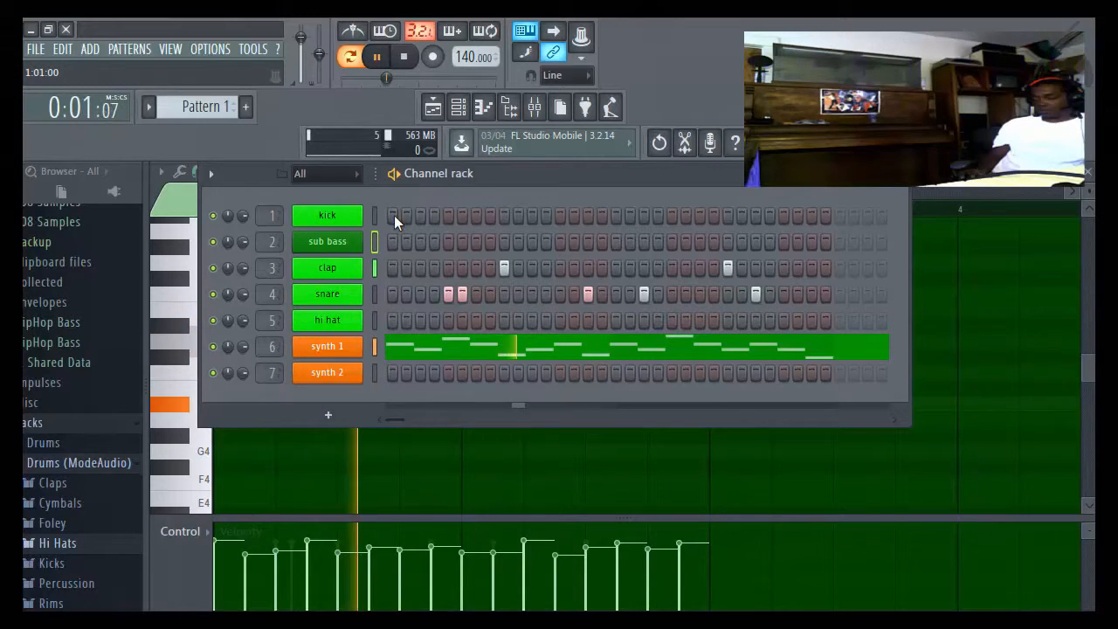
left_click(476, 216)
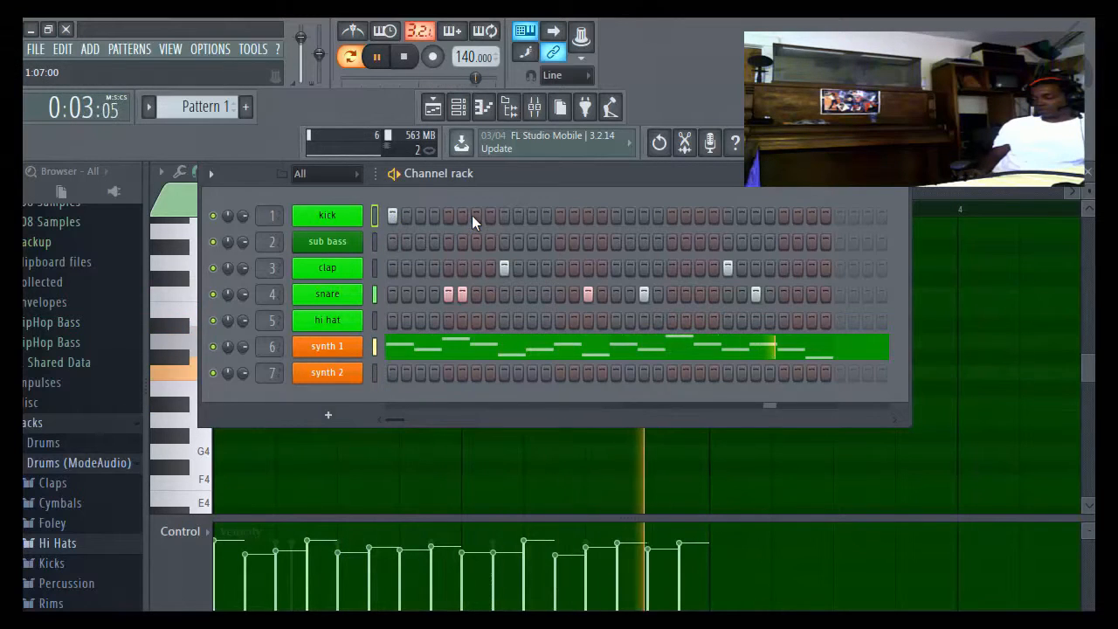
left_click(560, 215)
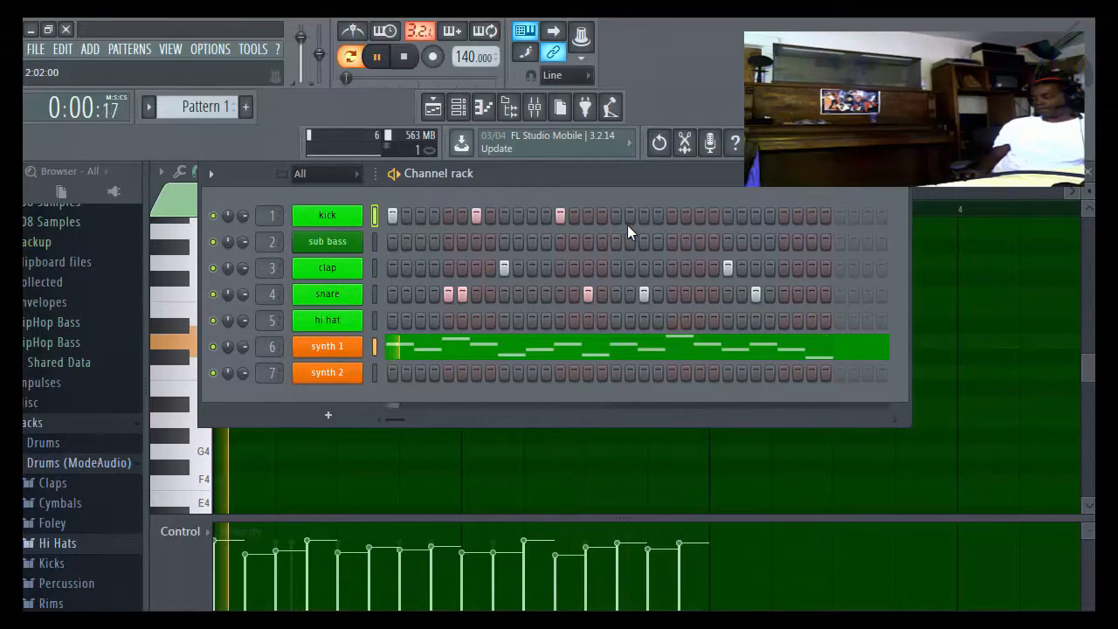
left_click(672, 215)
left_click(687, 216)
left_click(700, 215)
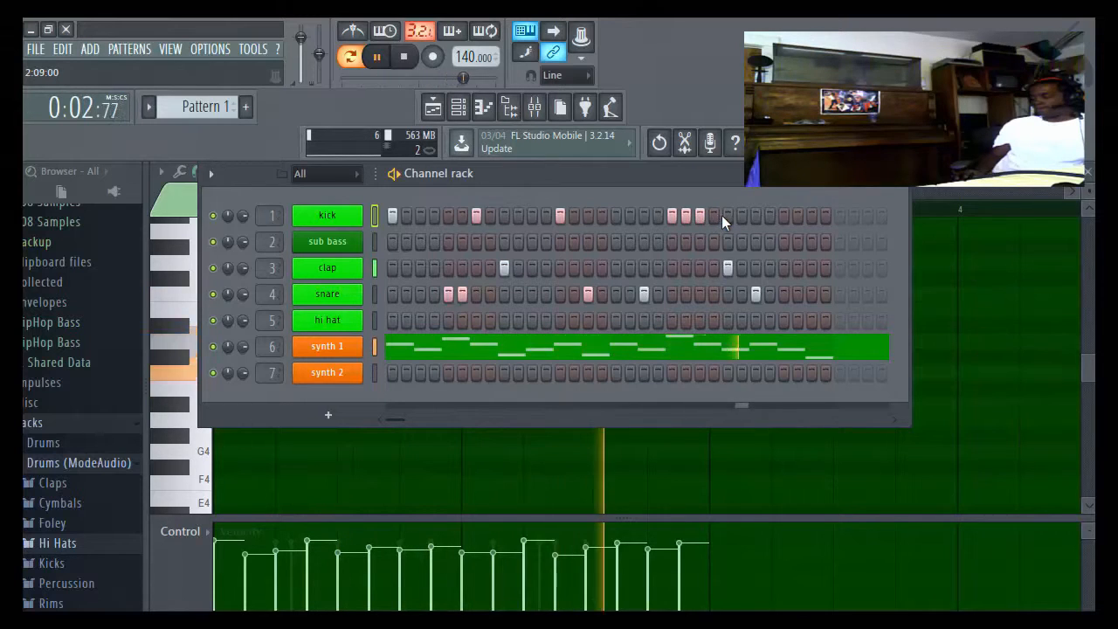
left_click(756, 216)
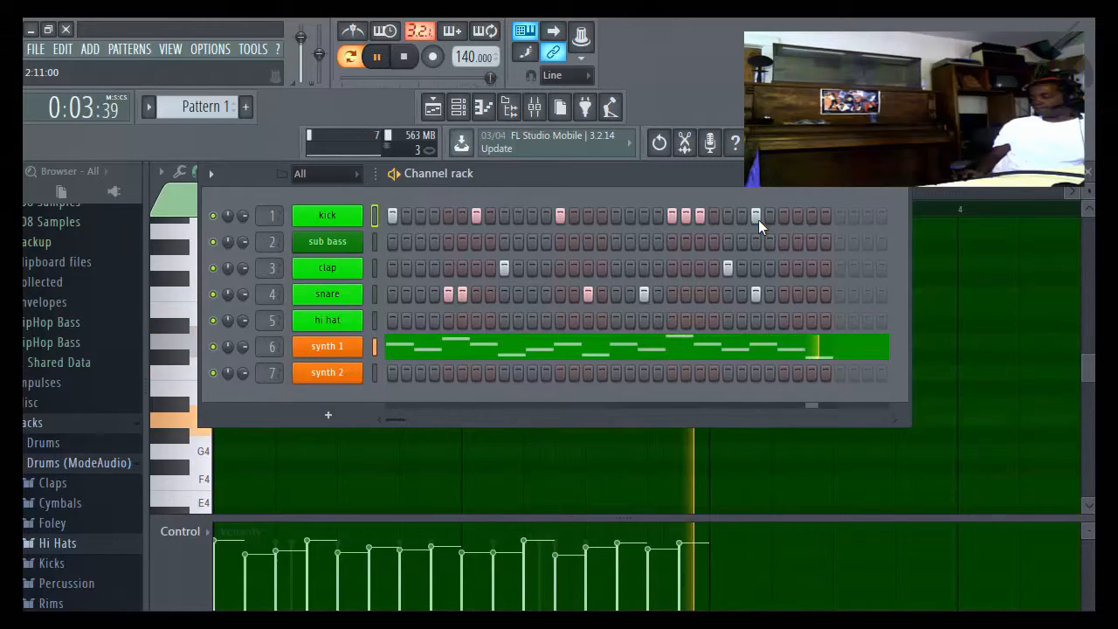
left_click(805, 221)
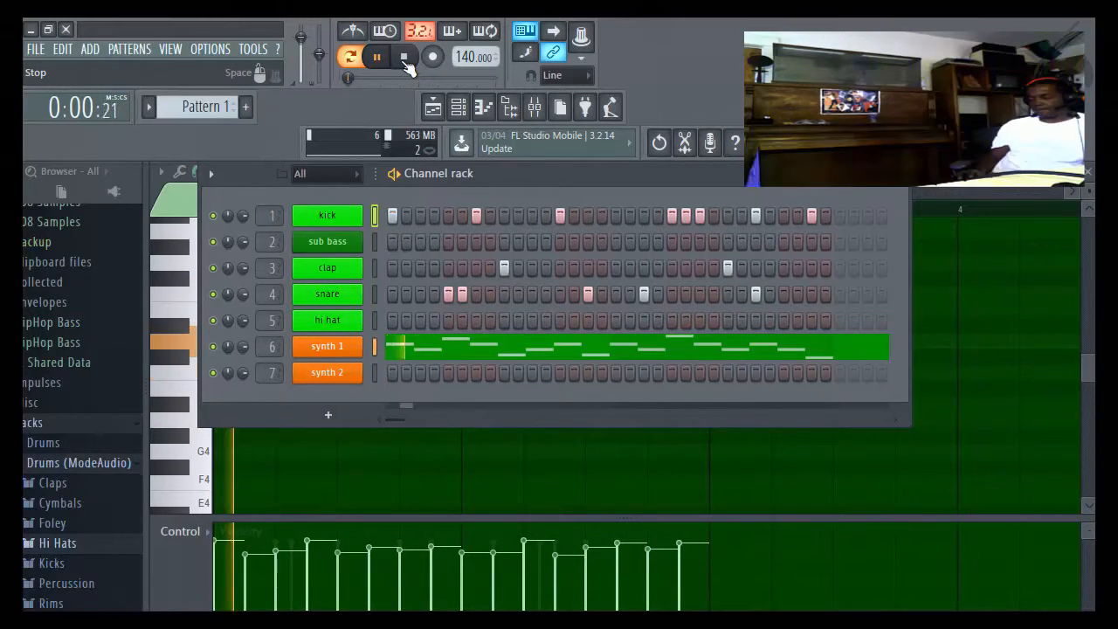
left_click(406, 63)
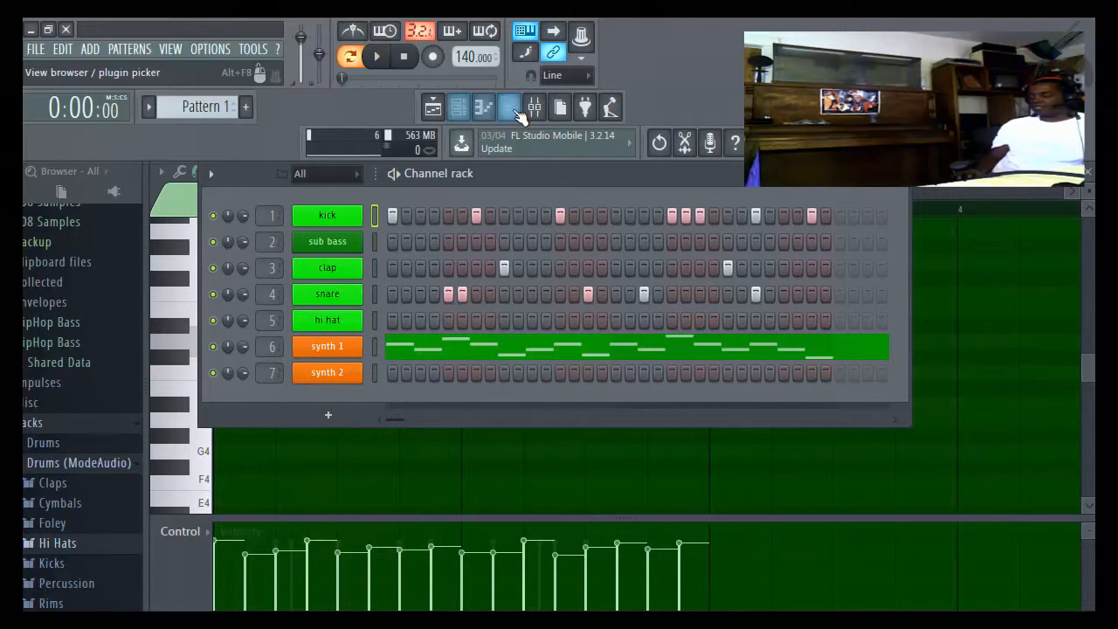
Step: In the mixer, set Insert 6 to -5.9 dB, Insert 1 to 1.3 dB and Insert 4 to -6.3 dB while the pattern plays
left_click(533, 108)
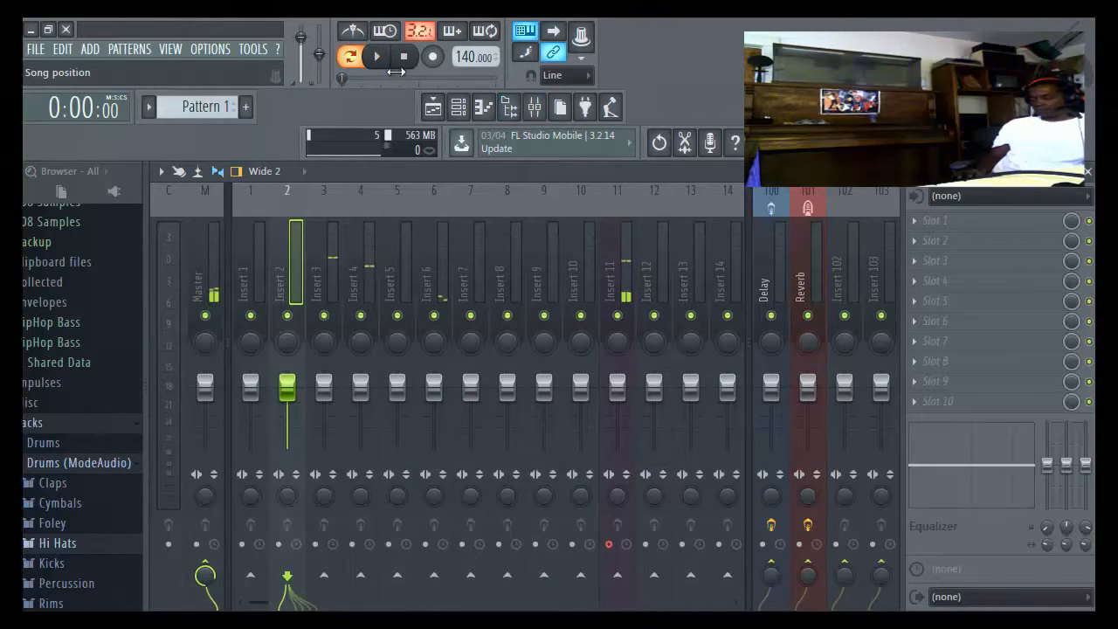
left_click(436, 360)
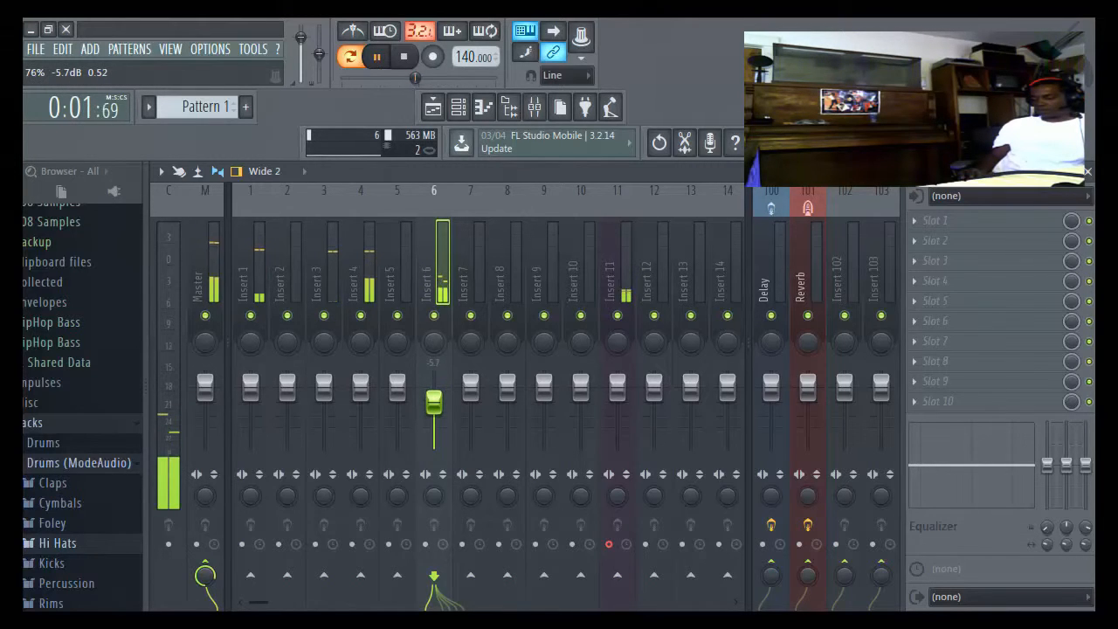
left_click(325, 387)
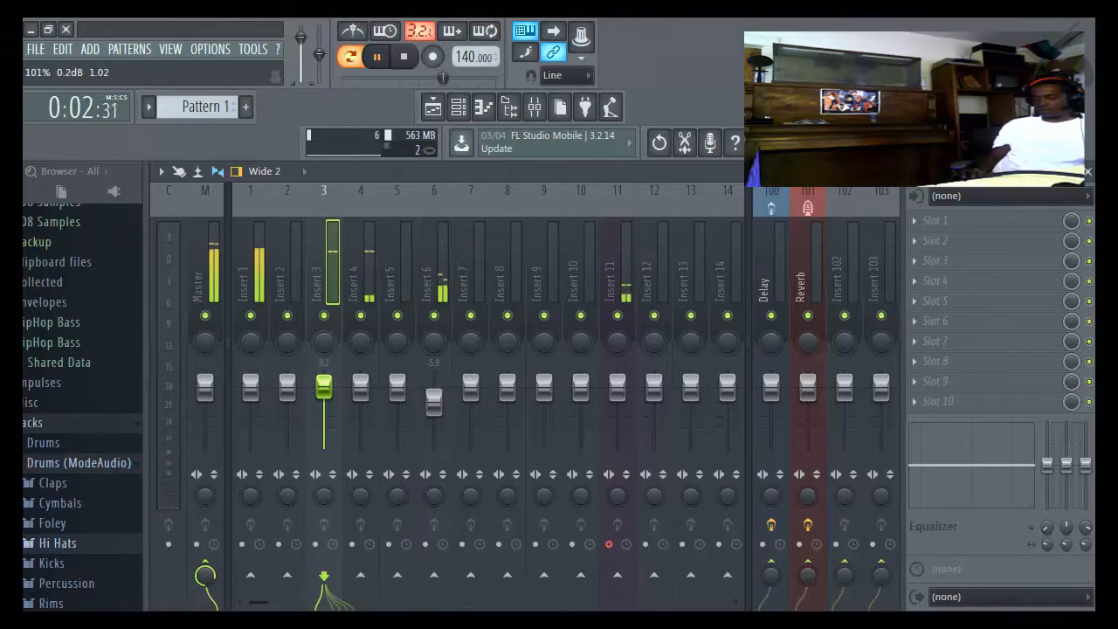
left_click_drag(359, 383, 360, 397)
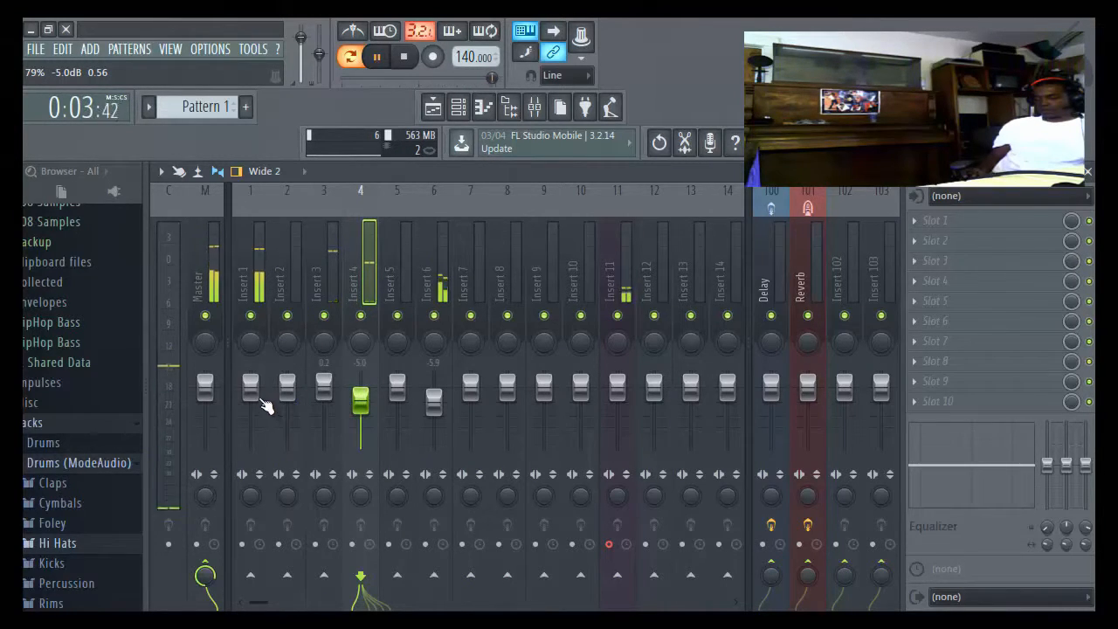
left_click_drag(258, 397, 377, 411)
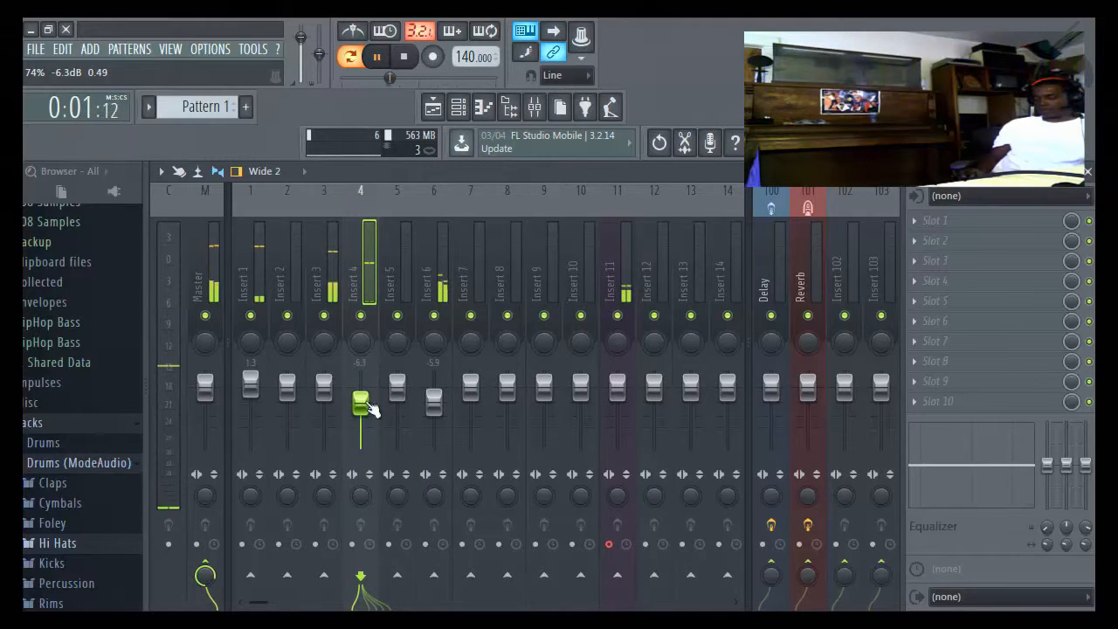
Step: Stop playback, show the channel rack and open the kick channel in the piano roll
left_click(433, 106)
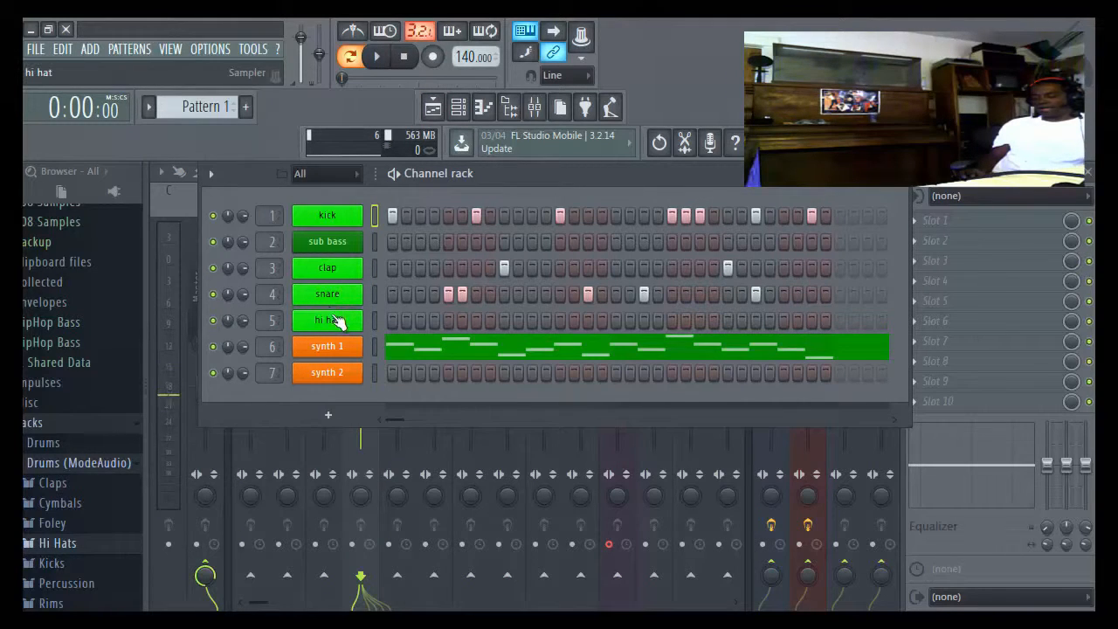
right_click(351, 220)
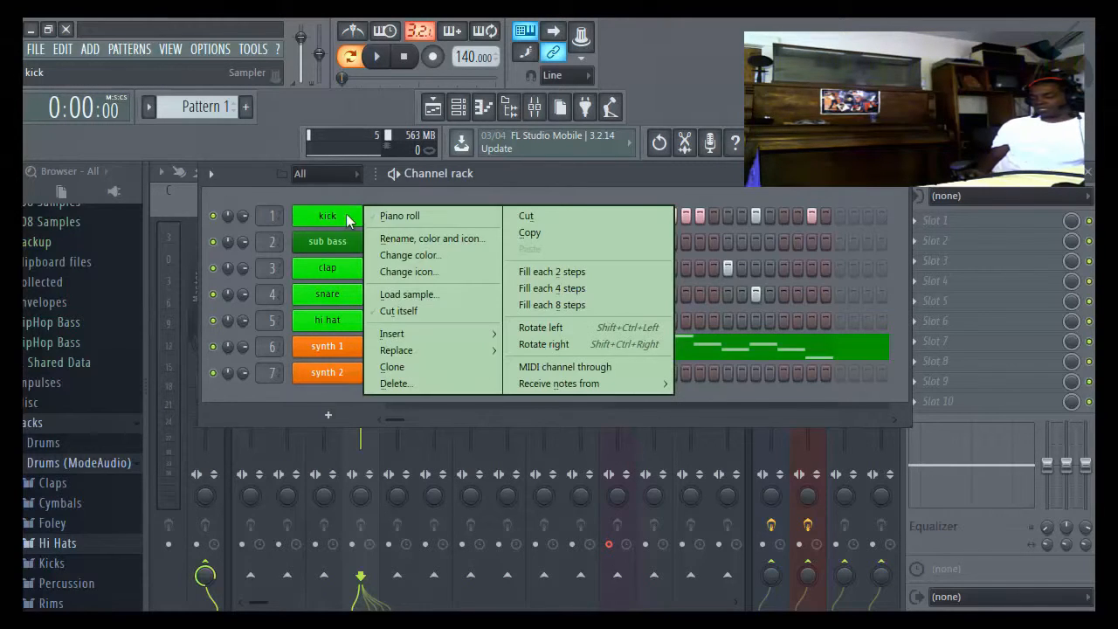
left_click(374, 216)
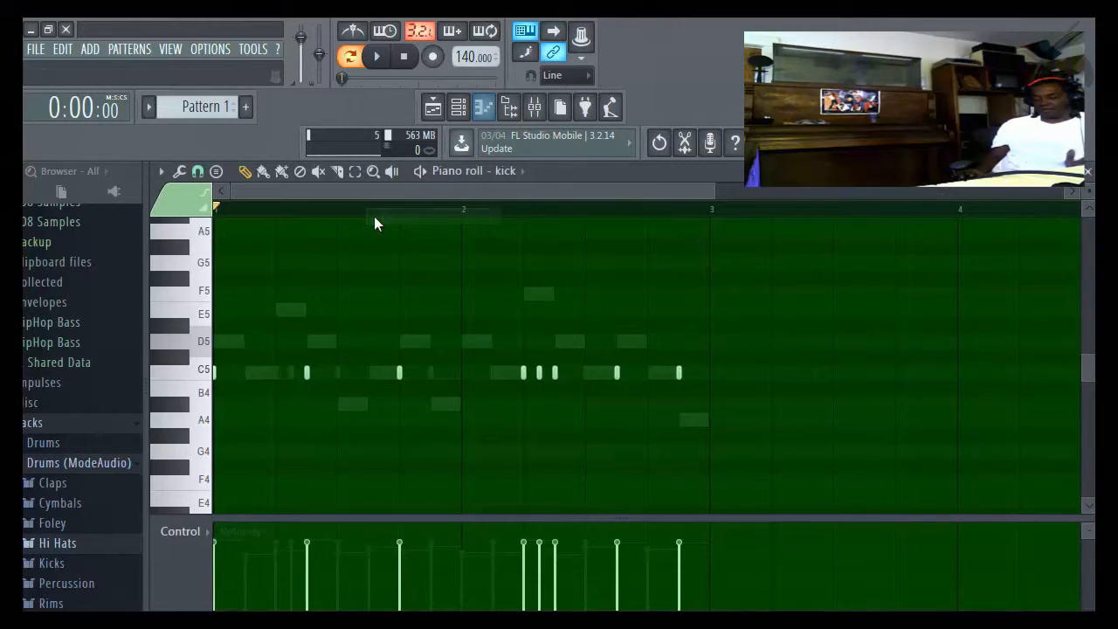
Step: Listen to the pattern, lower all the kick notes to A4 and play it back
left_click(382, 56)
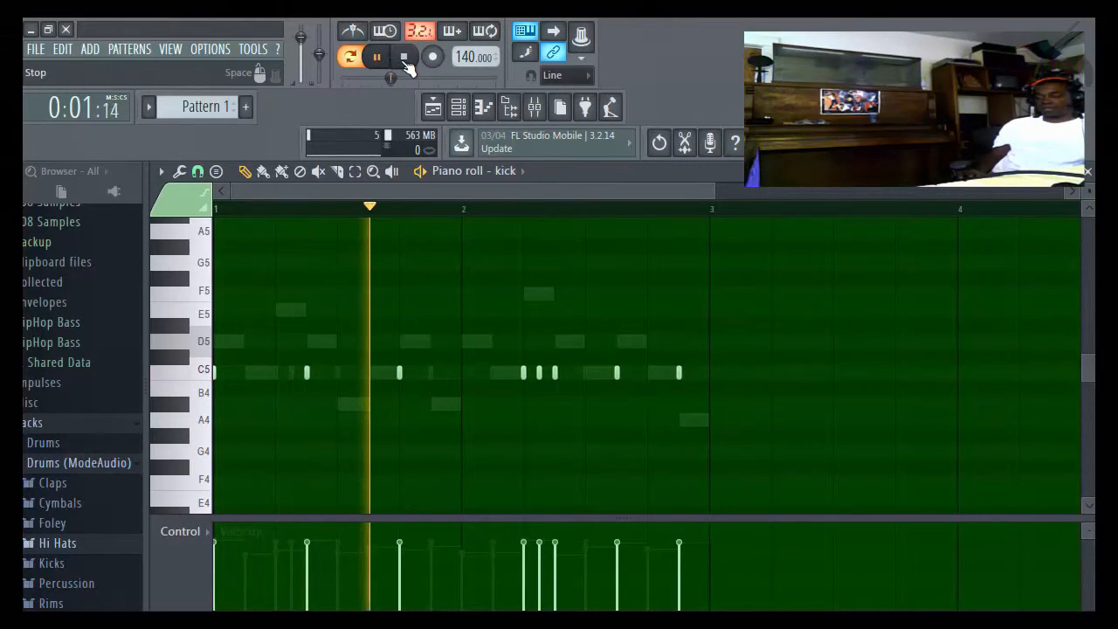
left_click(406, 61)
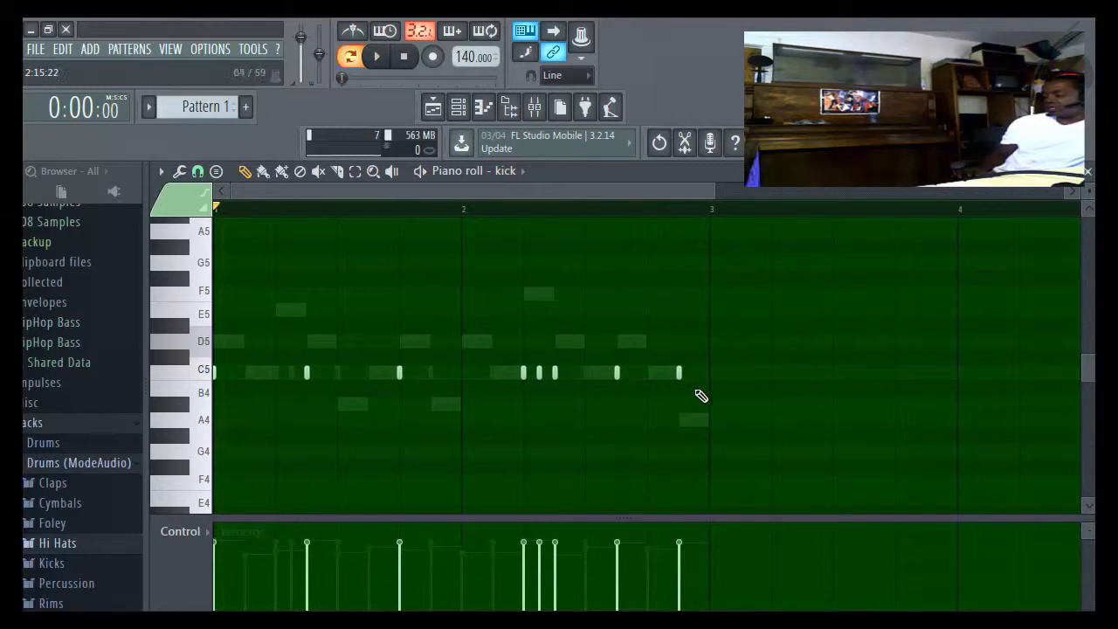
left_click_drag(490, 387, 204, 400)
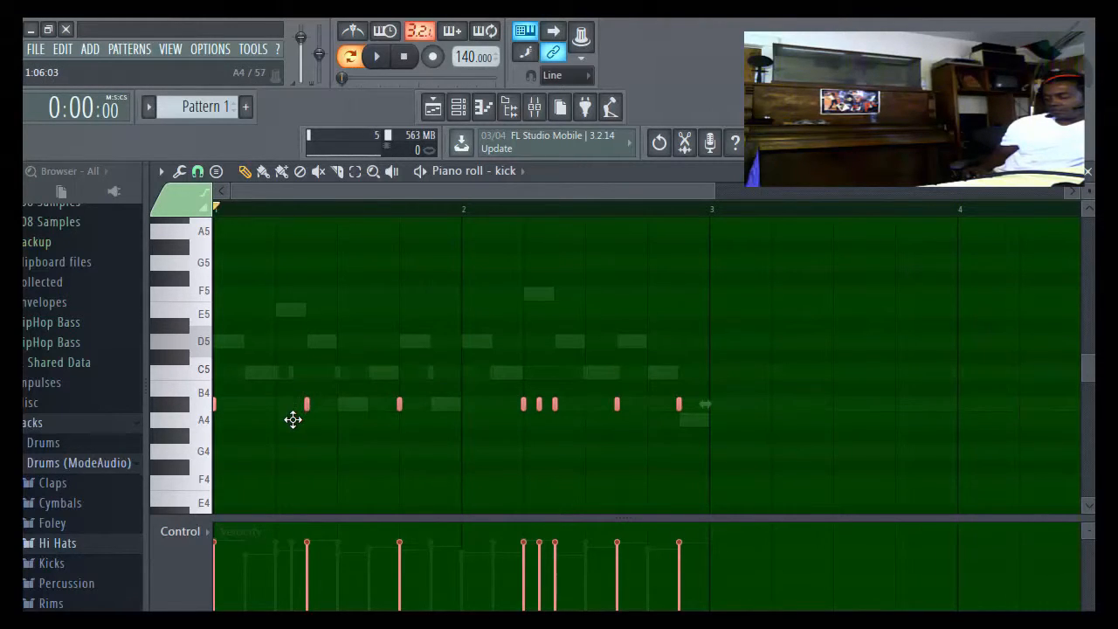
left_click(406, 60)
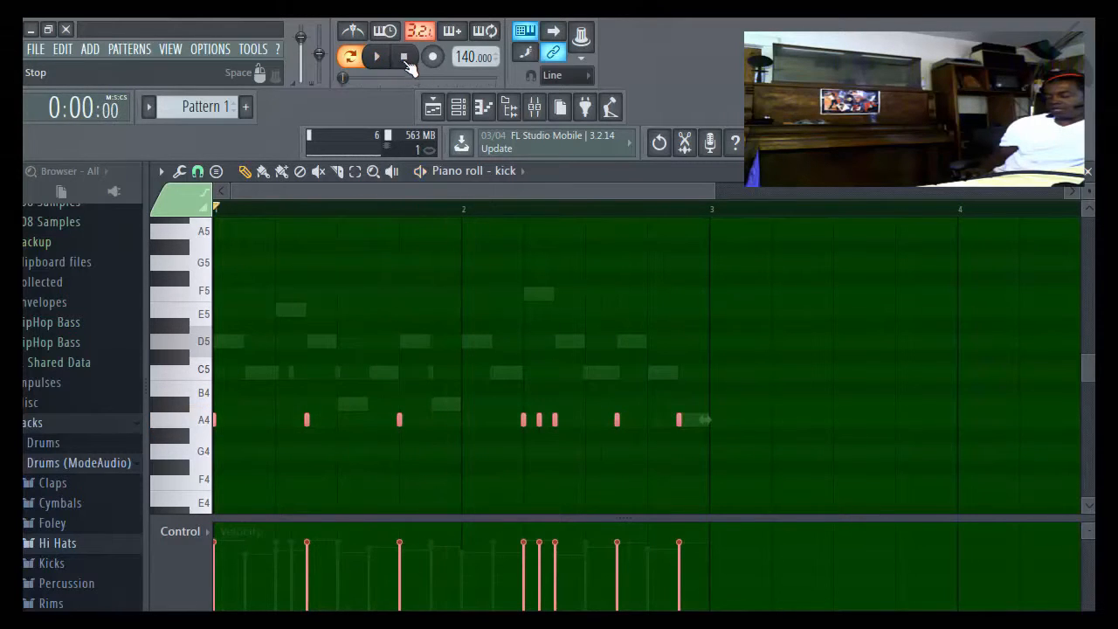
Step: Lower the second and the second-to-last kick notes to G4 and play the pattern back
scroll(365, 357, "down", 4)
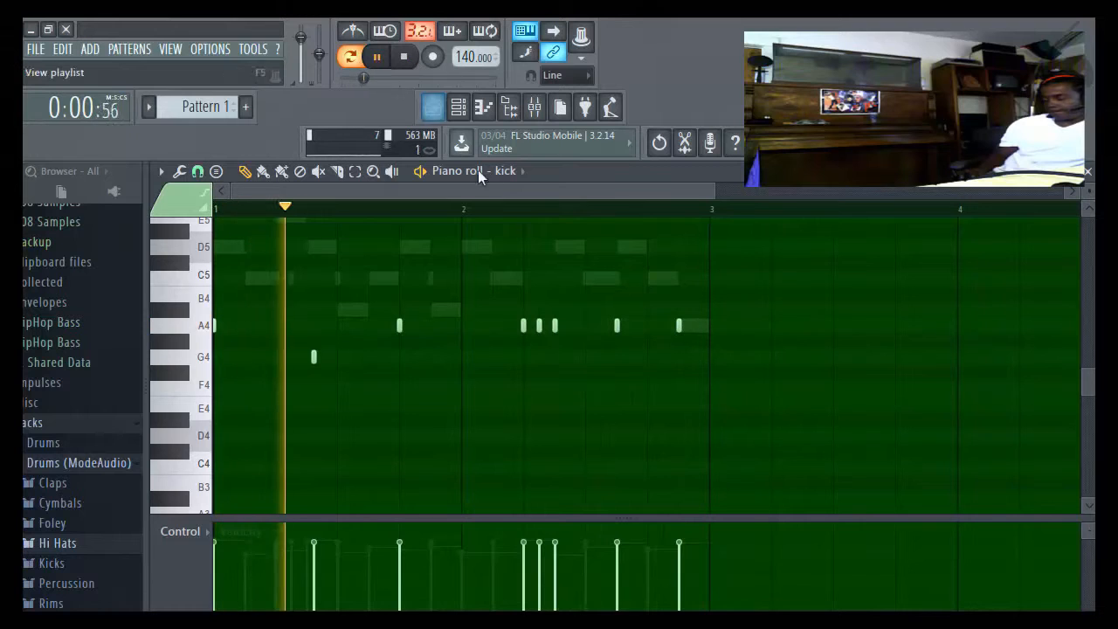
left_click_drag(617, 324, 614, 369)
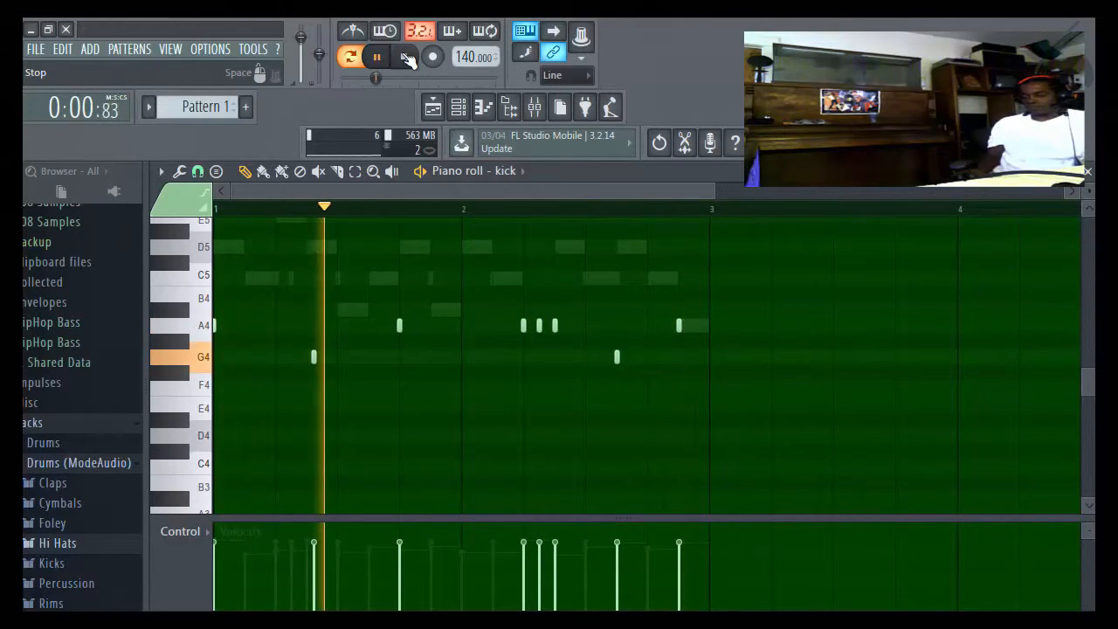
left_click(407, 58)
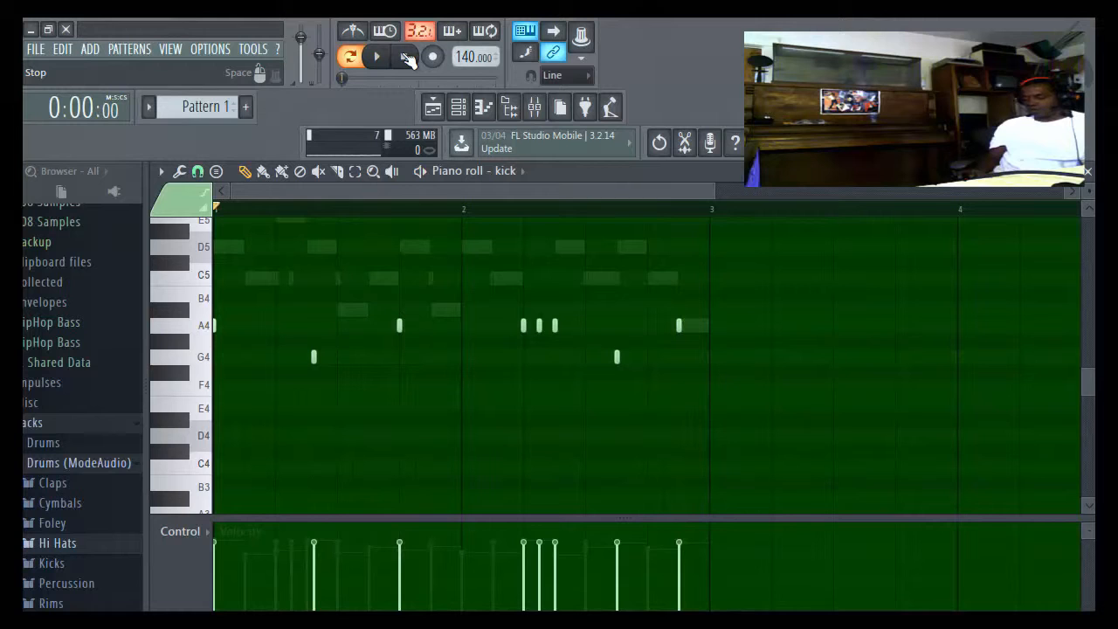
Step: Shift the G4 kick note in bar 1 slightly earlier to start on step 7, and play the pattern back
left_click(376, 57)
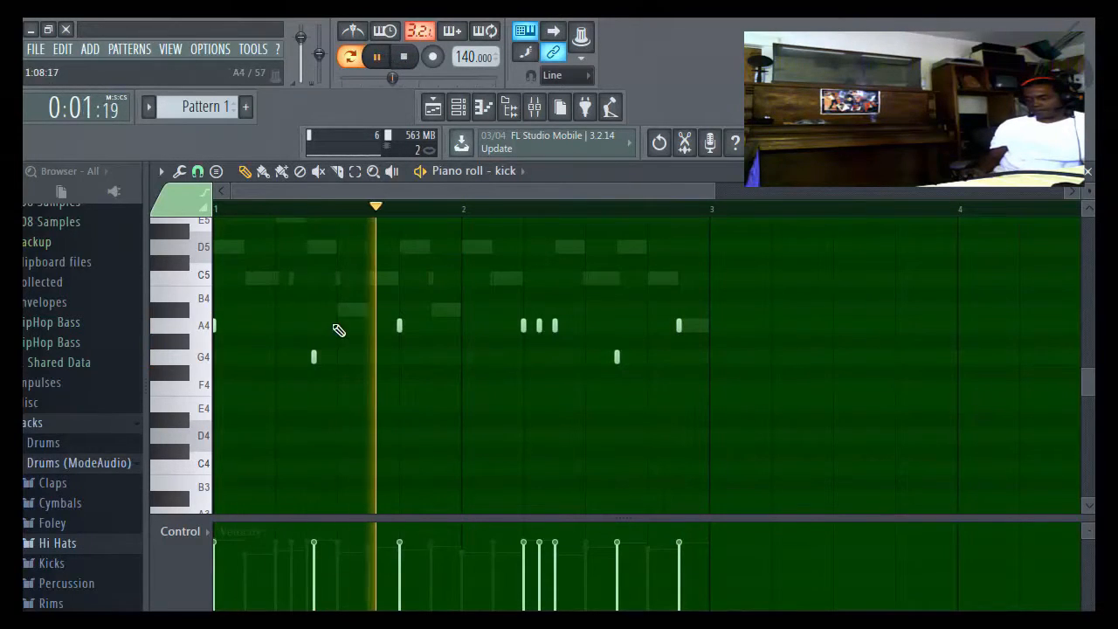
left_click_drag(313, 358, 308, 359)
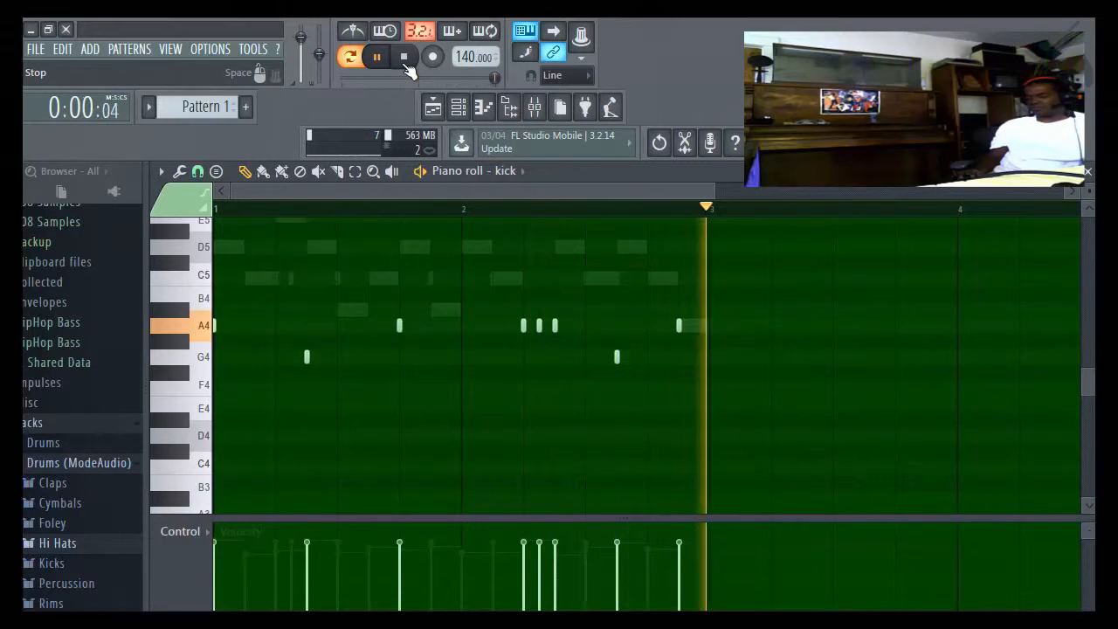
left_click(406, 60)
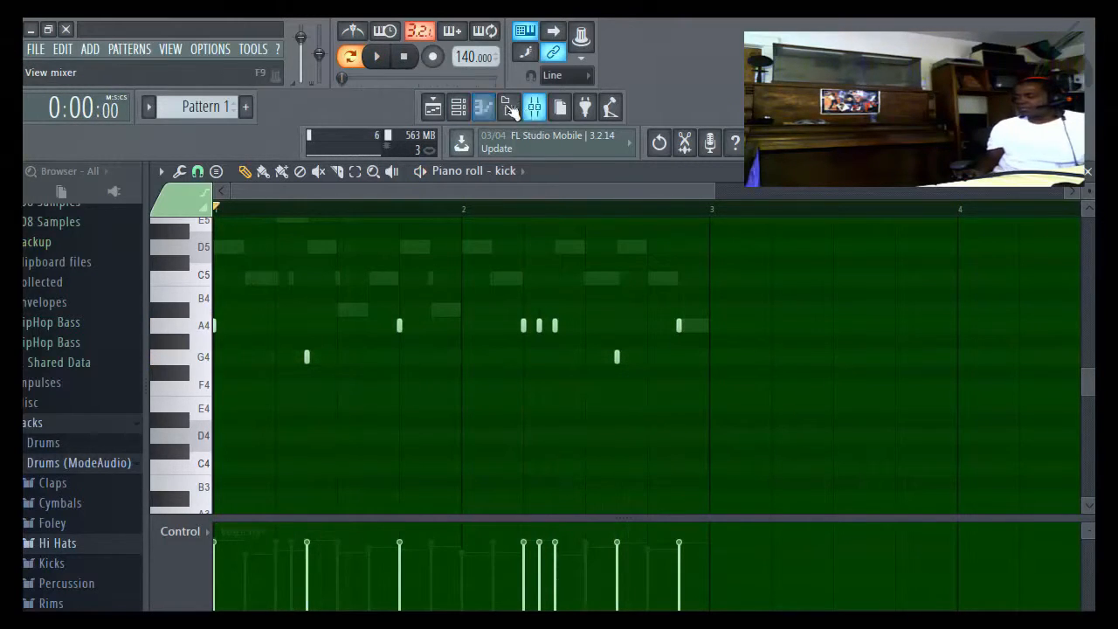
Step: Copy the kick channel's step sequence to the sub bass channel and play the pattern
left_click(459, 105)
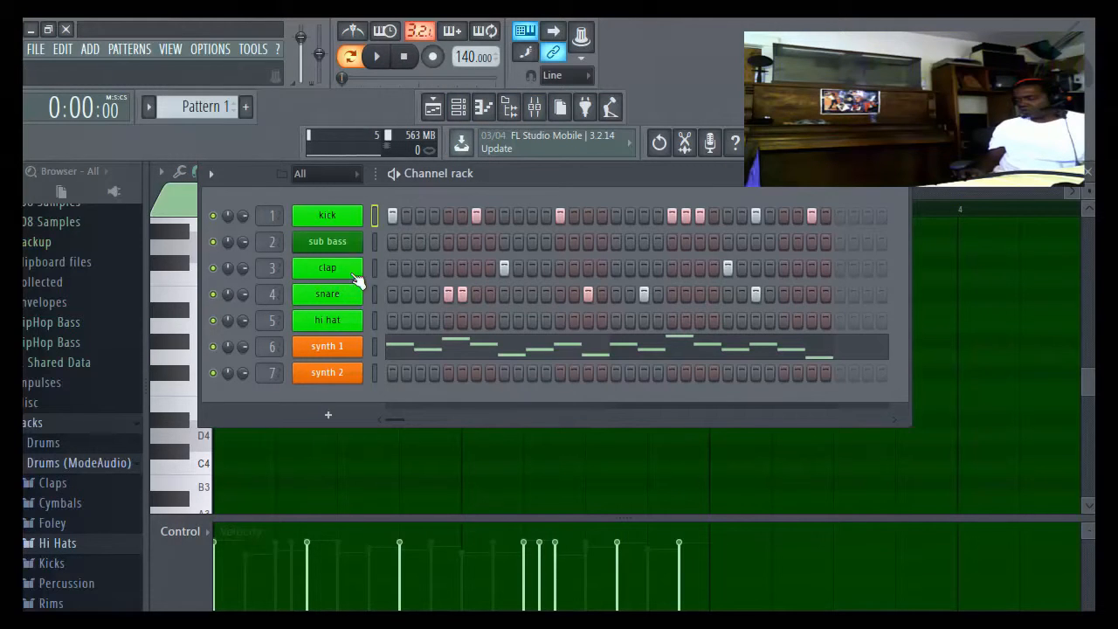
right_click(346, 217)
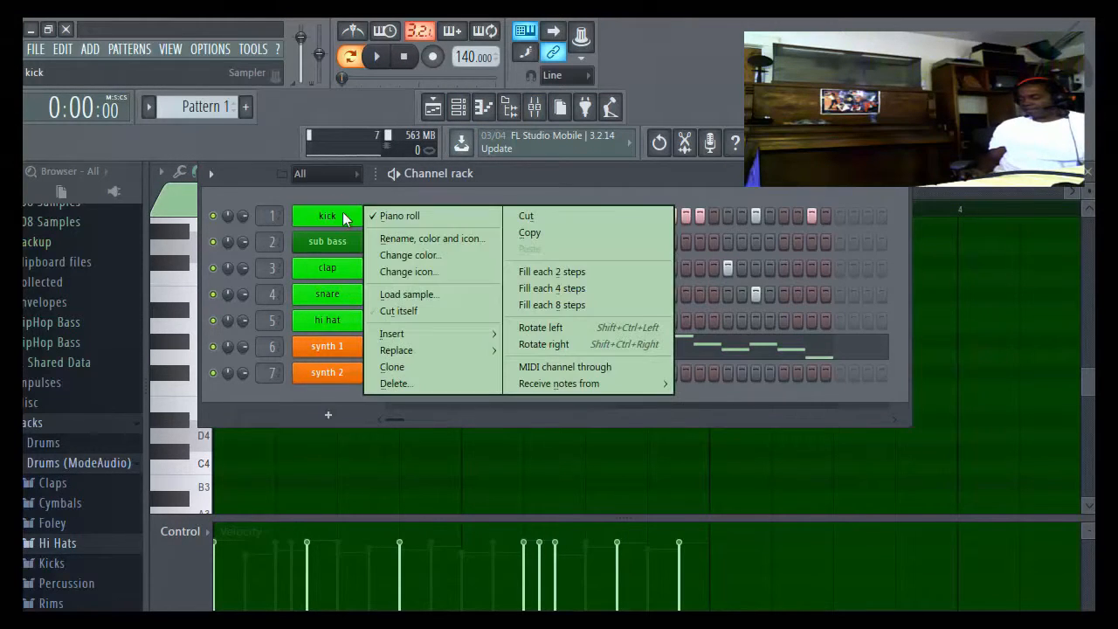
left_click(512, 234)
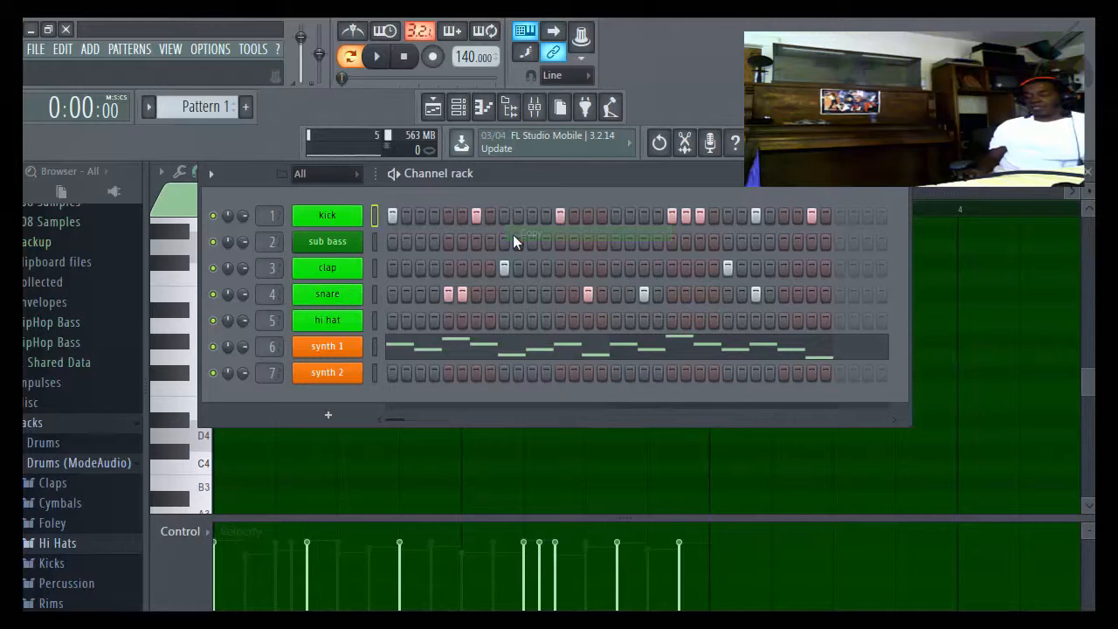
right_click(329, 245)
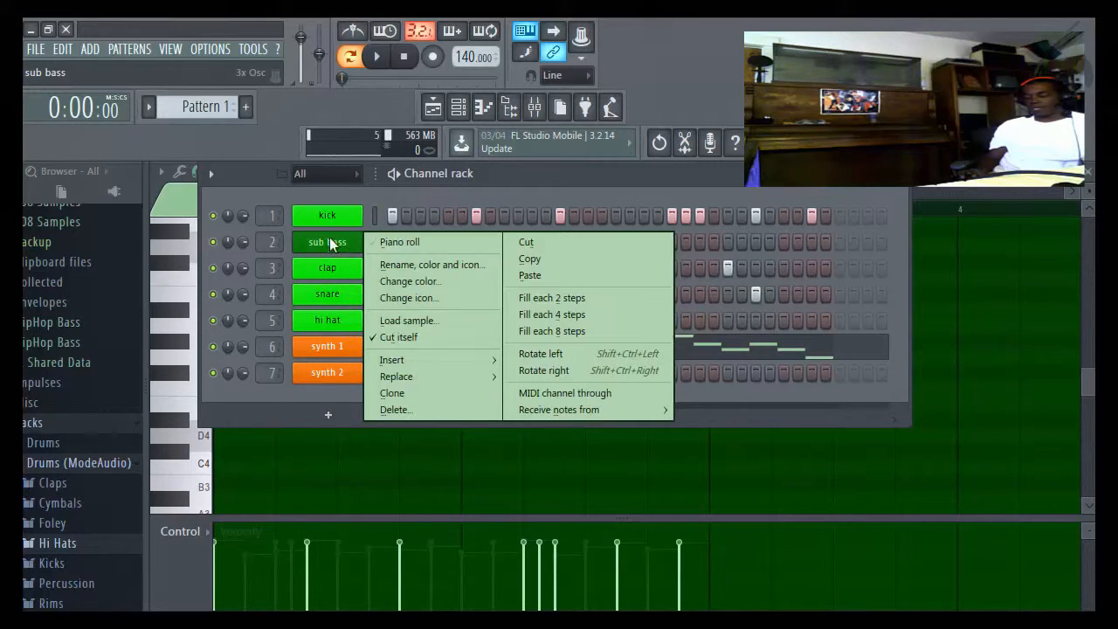
left_click(531, 275)
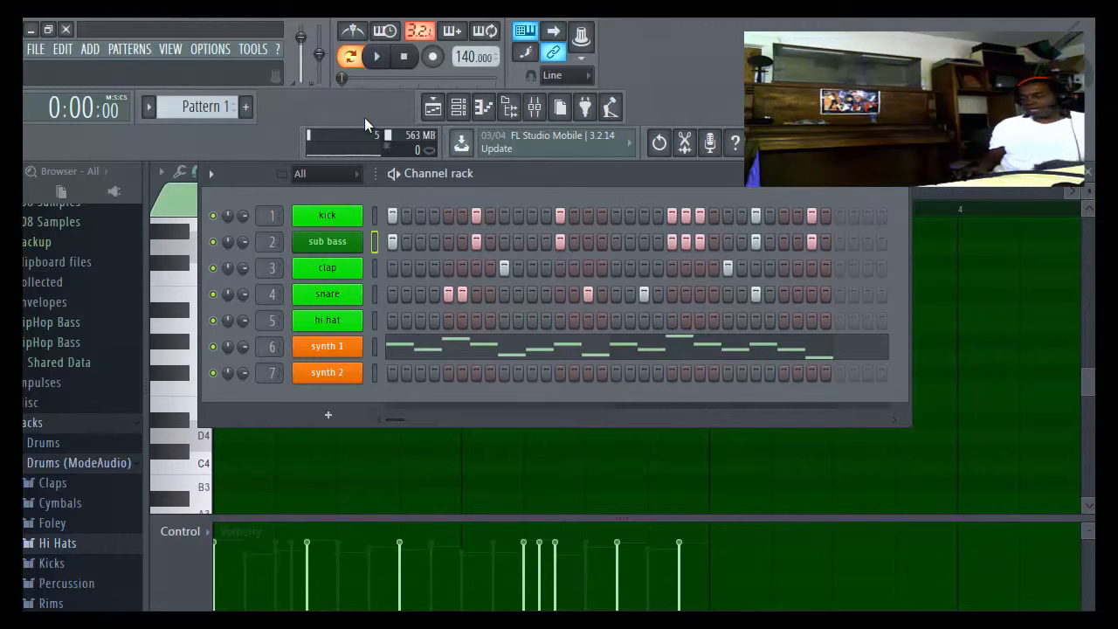
left_click(377, 57)
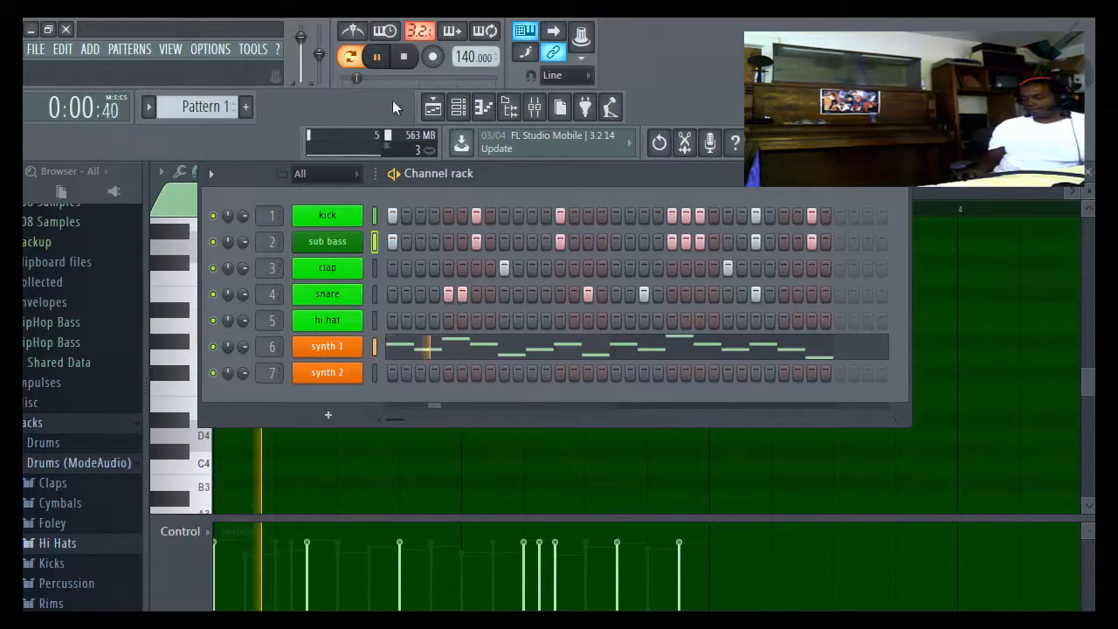
Step: Open the sub bass channel in the piano roll and transpose all its notes down one octave
right_click(349, 242)
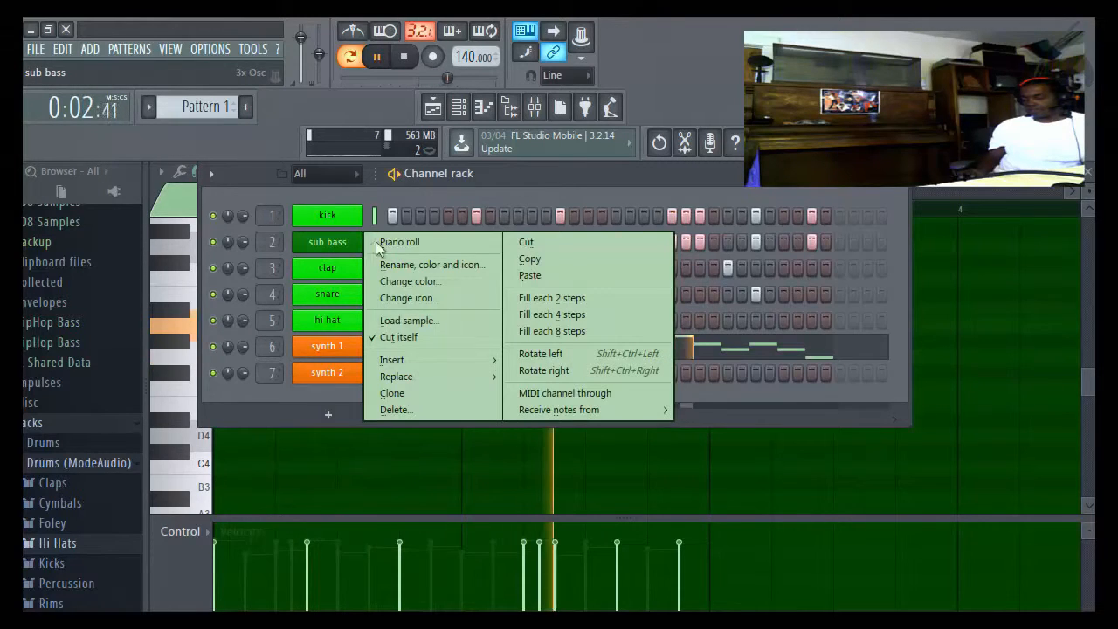
left_click(388, 244)
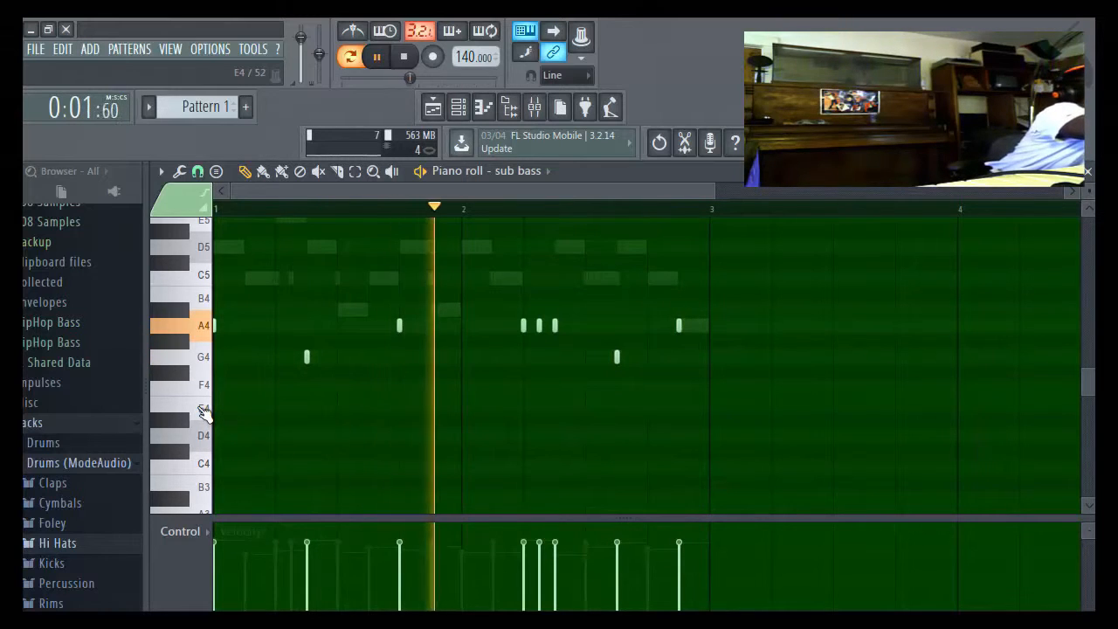
key("ctrl+Down")
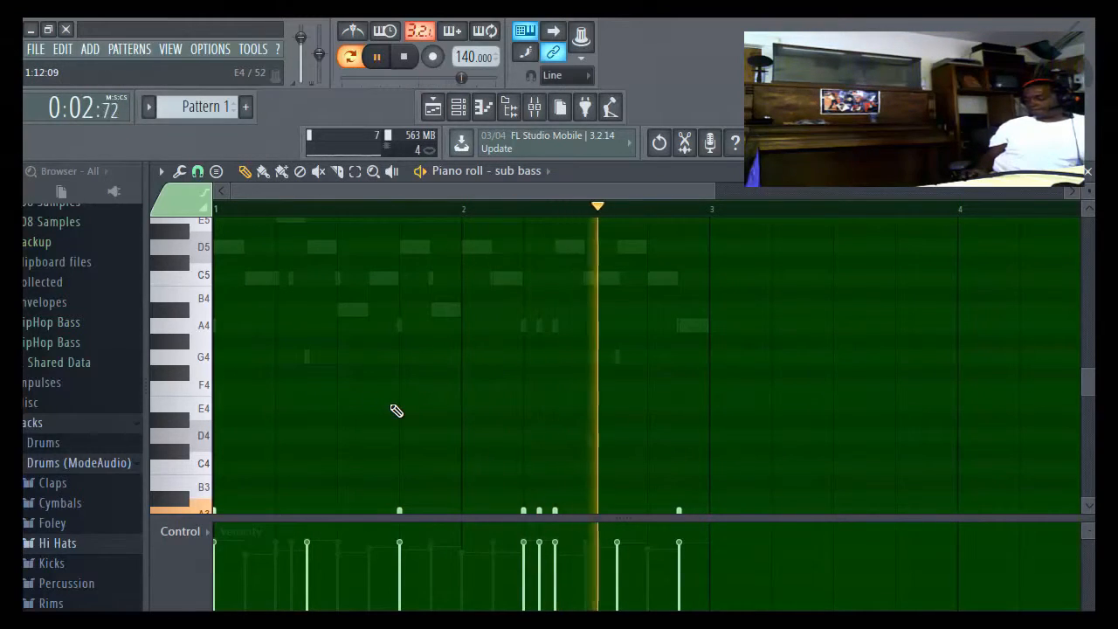
scroll(395, 411, "down", 2)
scroll(395, 408, "down", 2)
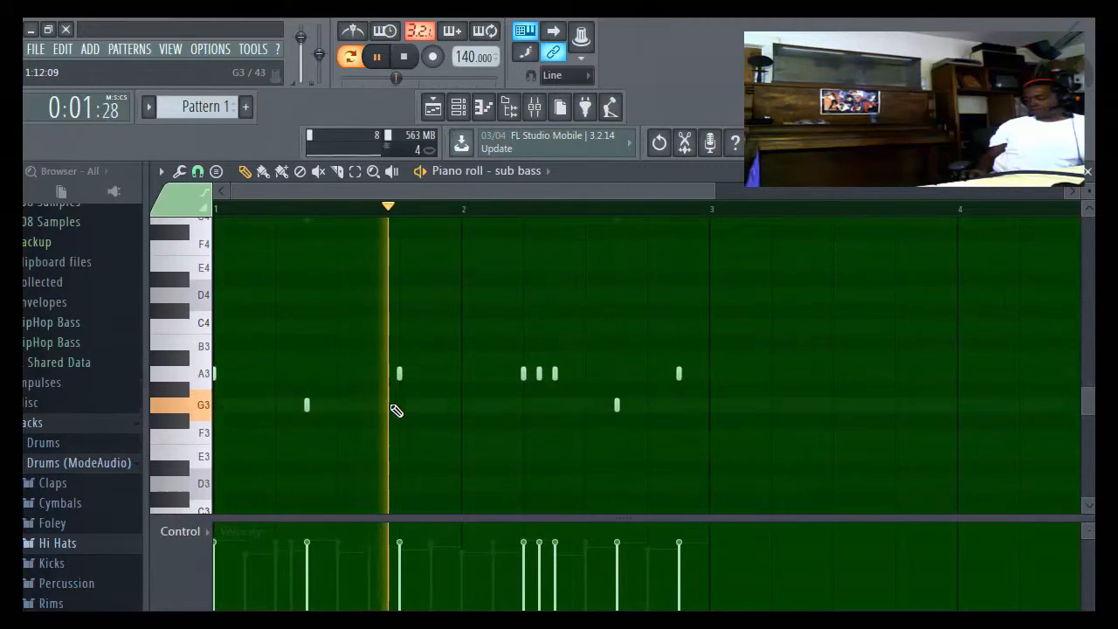
Step: Delete the middle of the three clustered sub bass notes in bar 2, raise the first one to C4 and stop playback
right_click(539, 374)
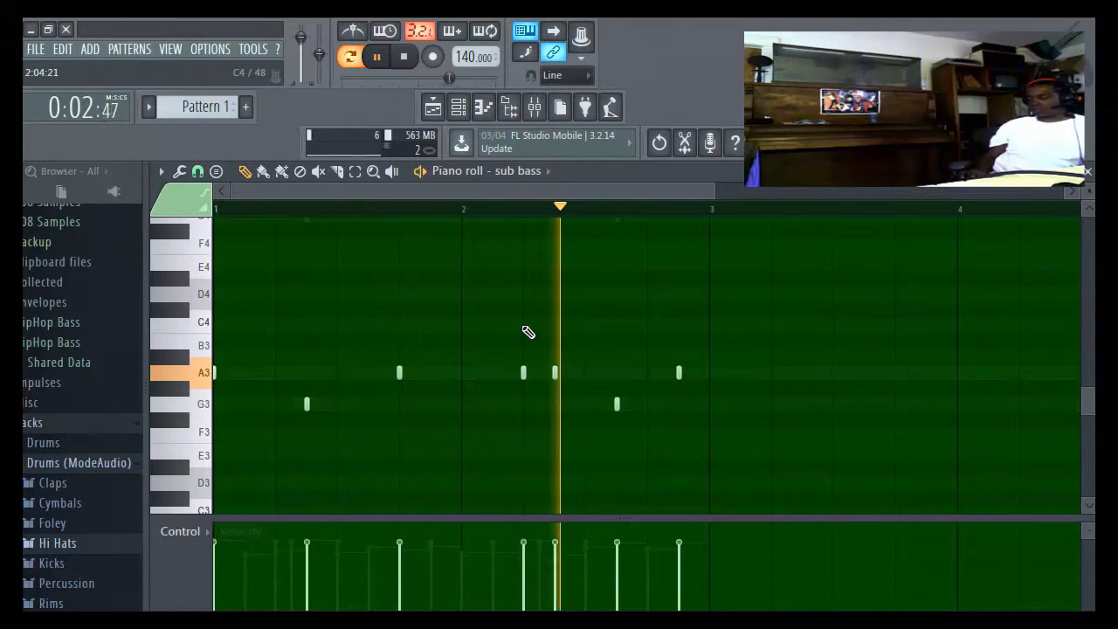
right_click(521, 372)
left_click_drag(521, 372, 521, 320)
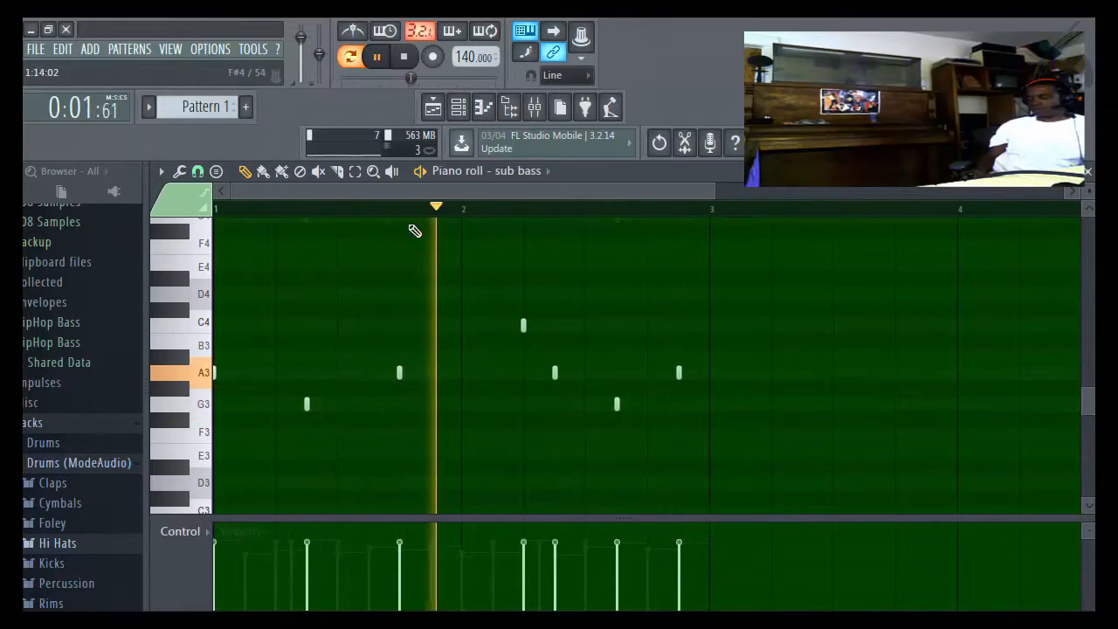
left_click(415, 57)
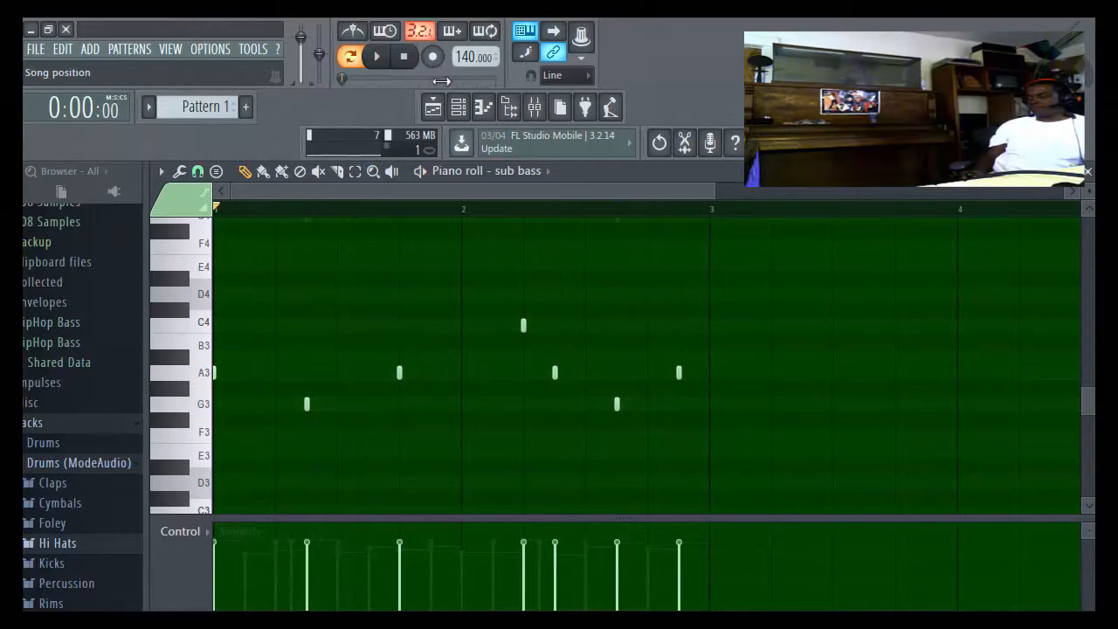
Step: Examine the sub bass channel's volume envelope and its polyphony and portamento settings
left_click(458, 106)
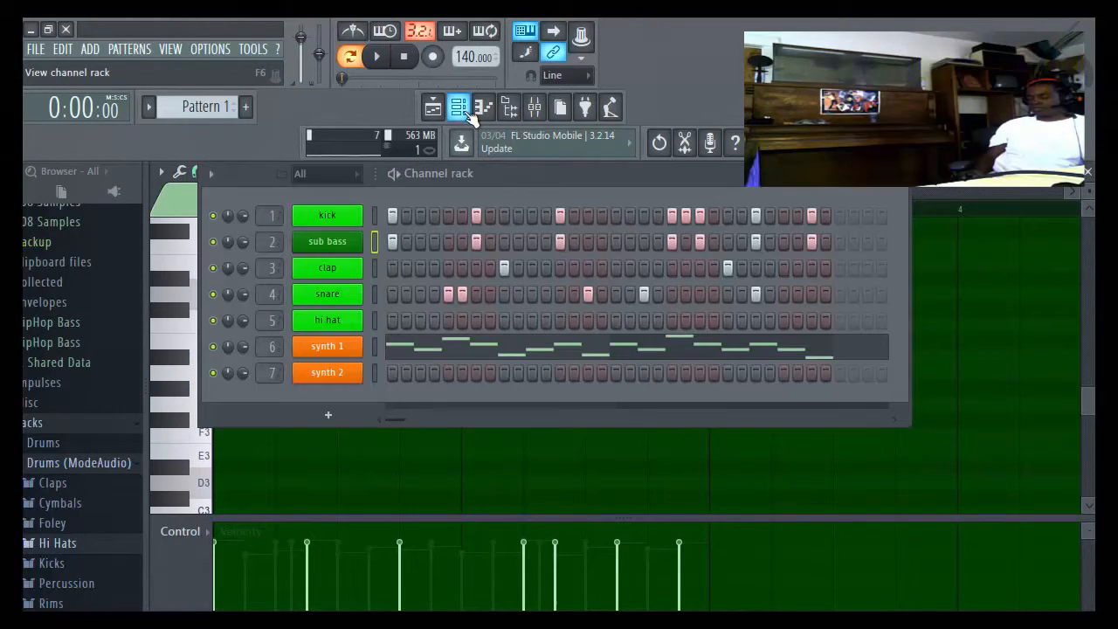
left_click(347, 246)
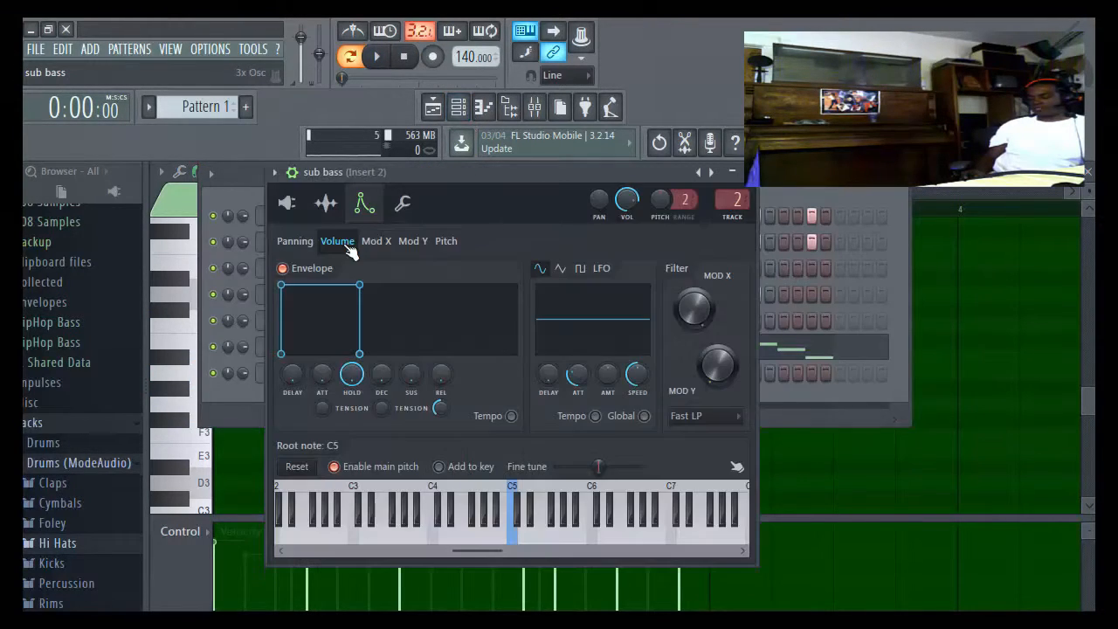
left_click(404, 206)
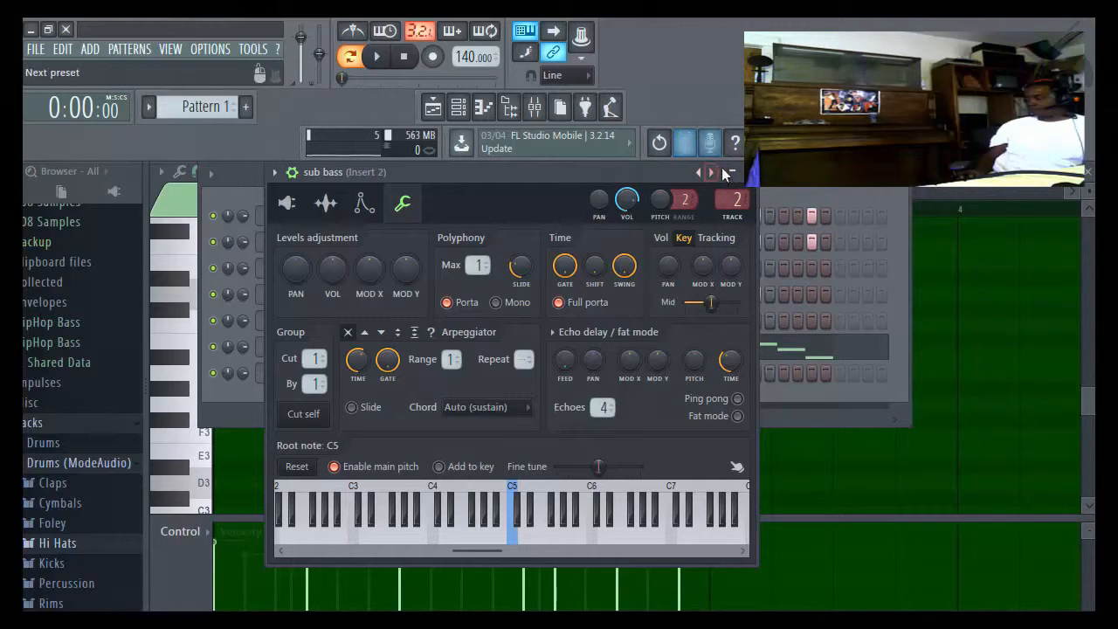
left_click(747, 172)
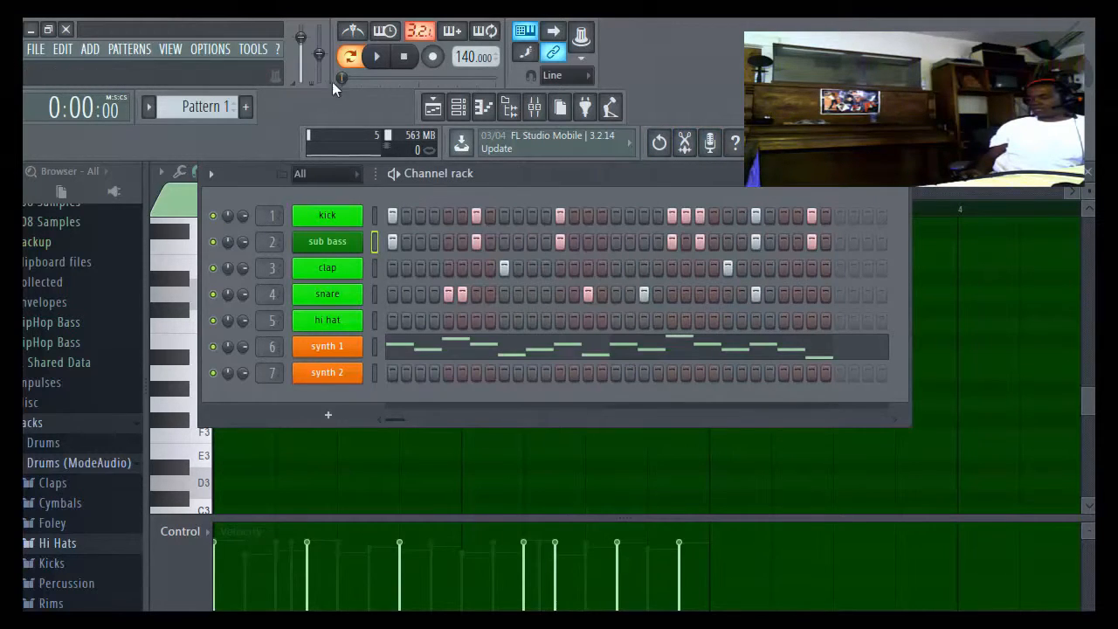
Step: Play the pattern, turn the C4 sub bass note in bar 2 into a slide note and check its properties
left_click(373, 58)
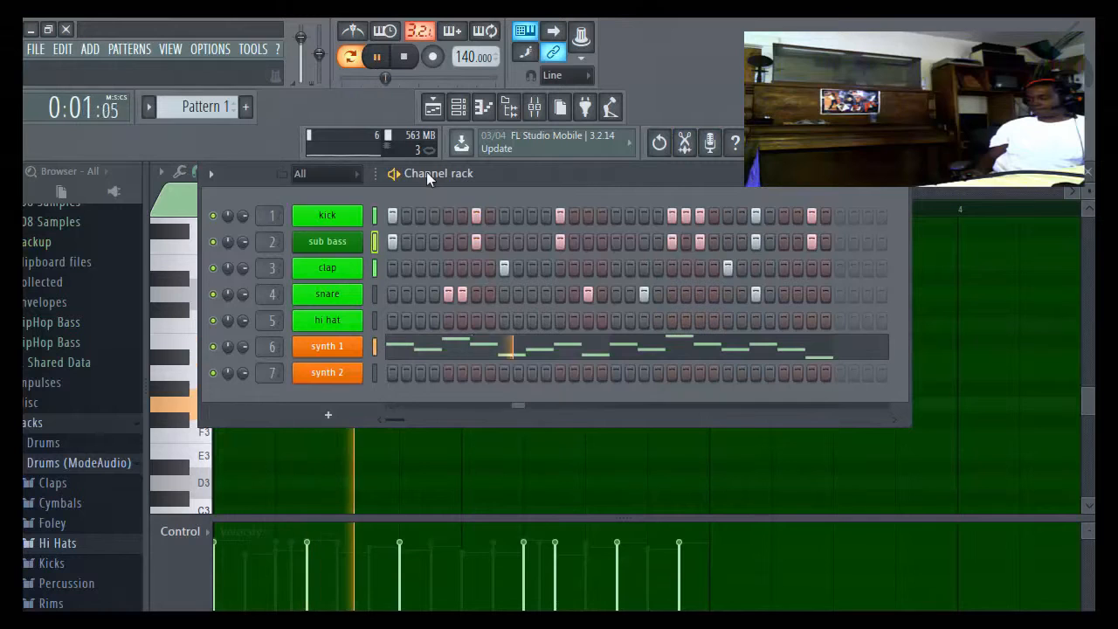
left_click(483, 106)
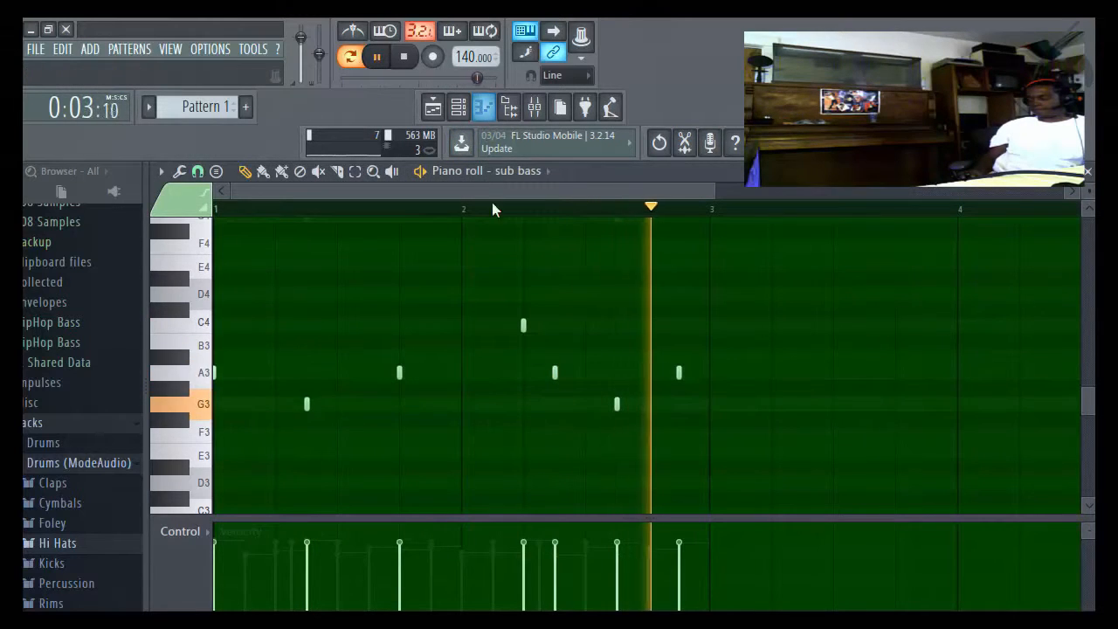
double_click(524, 324)
left_click(435, 297)
left_click(630, 422)
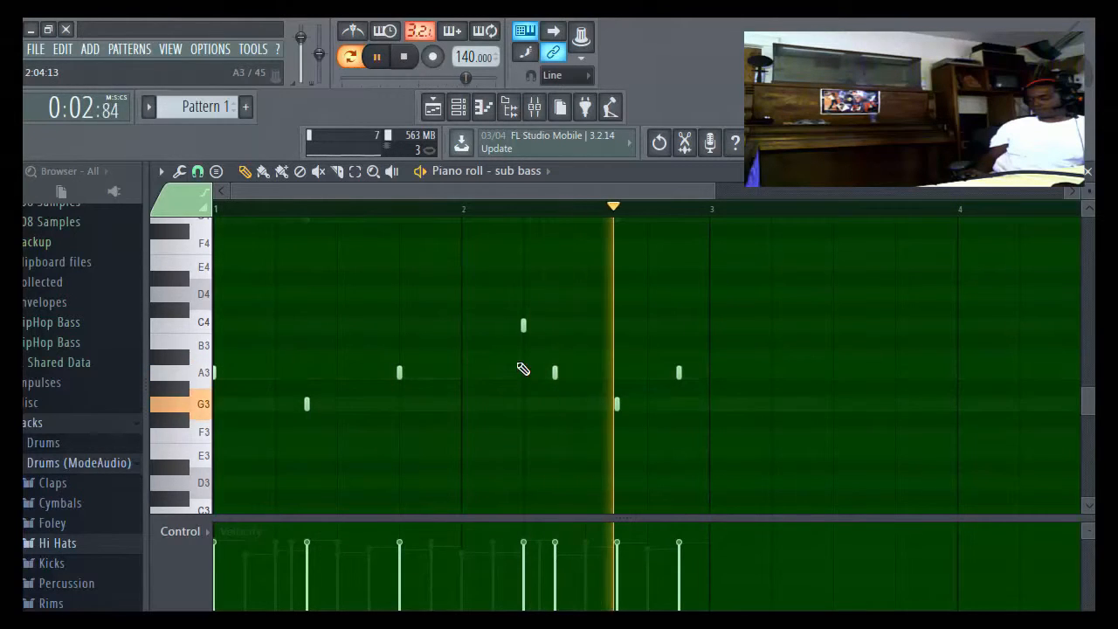
double_click(525, 328)
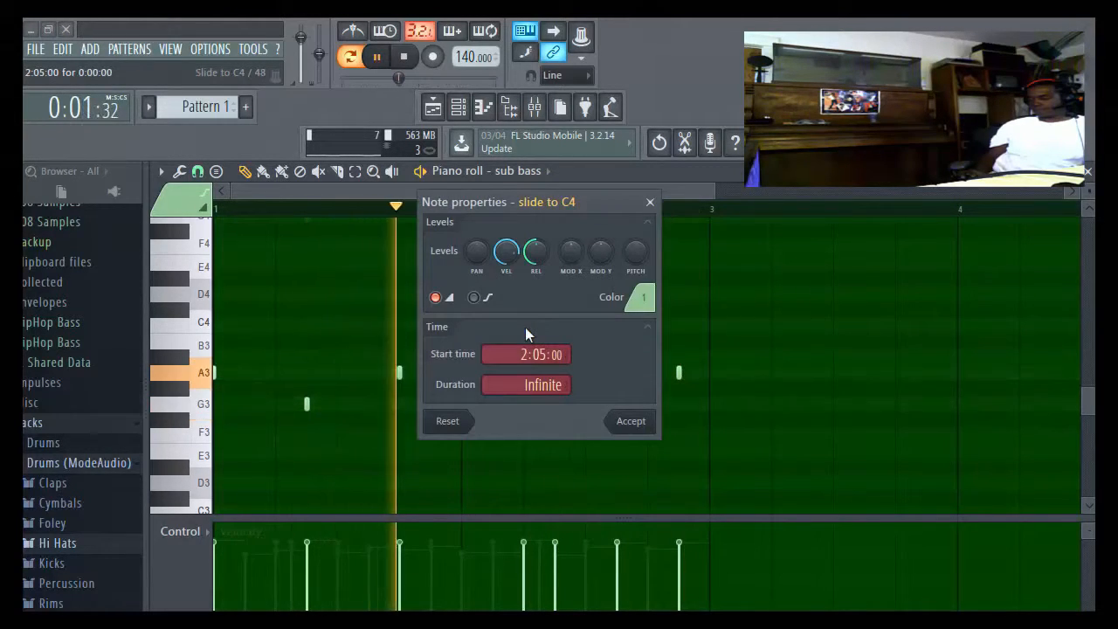
left_click(642, 424)
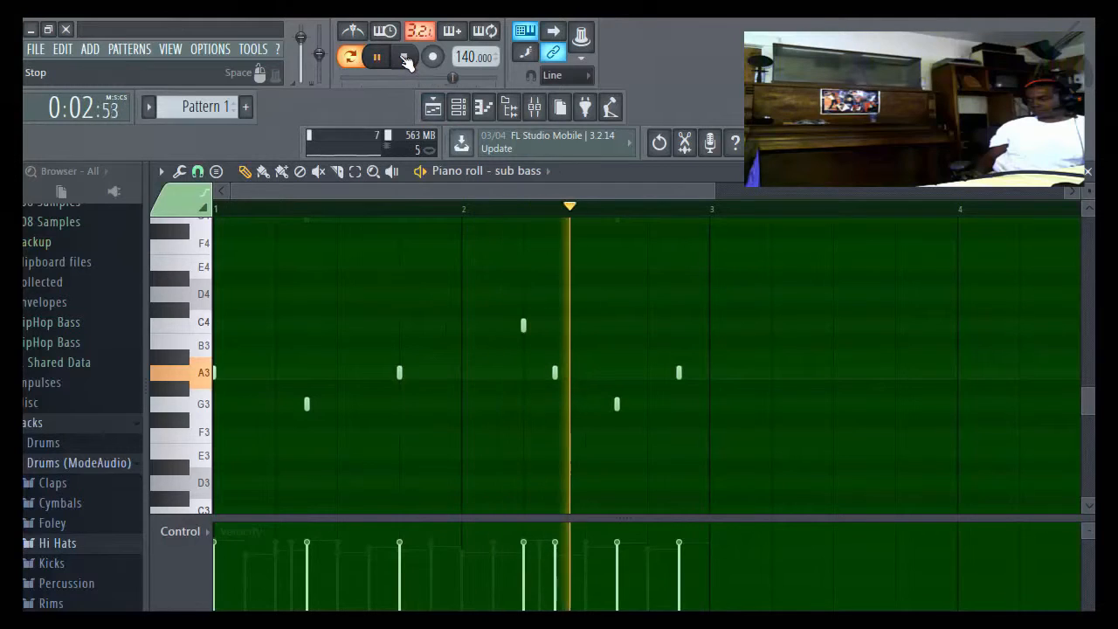
Step: Review the sub bass channel's sample, envelope and miscellaneous settings while the pattern plays
left_click(456, 107)
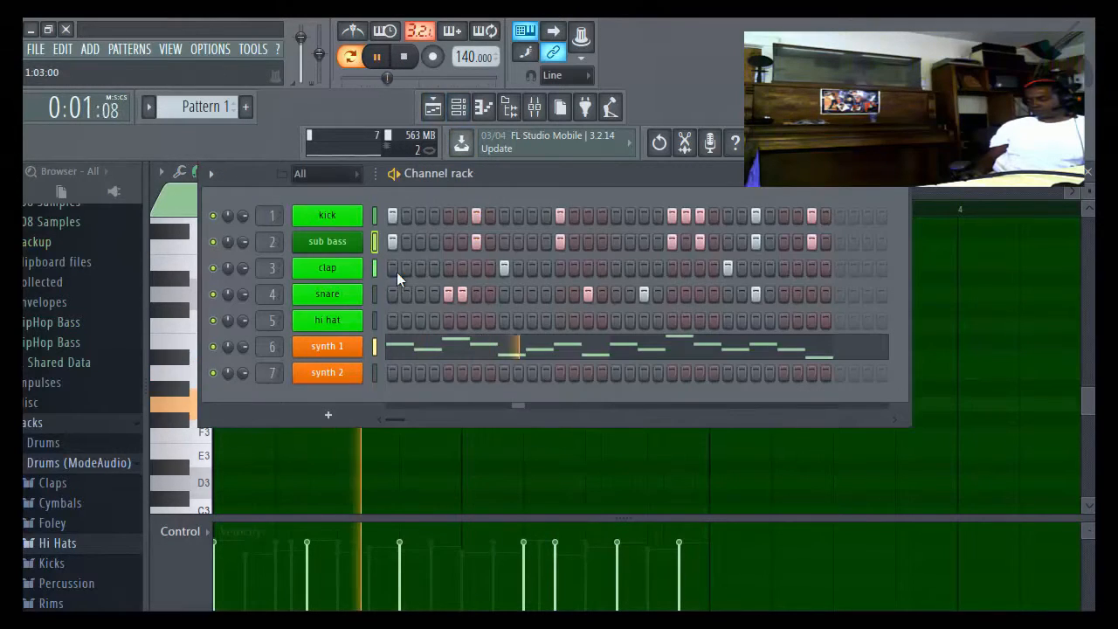
left_click(325, 242)
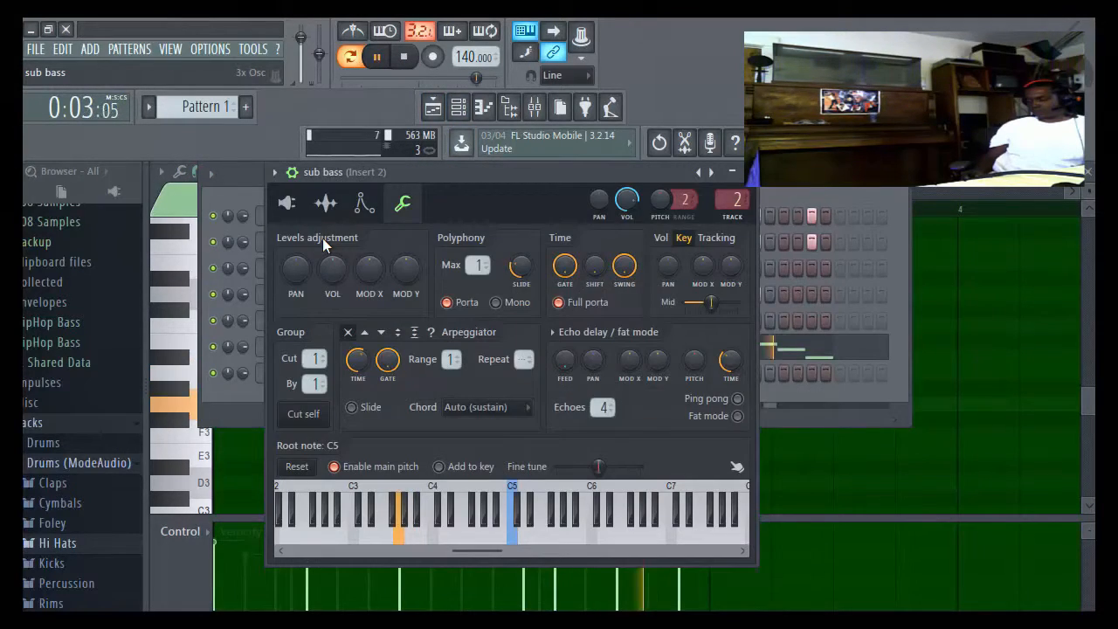
left_click(326, 202)
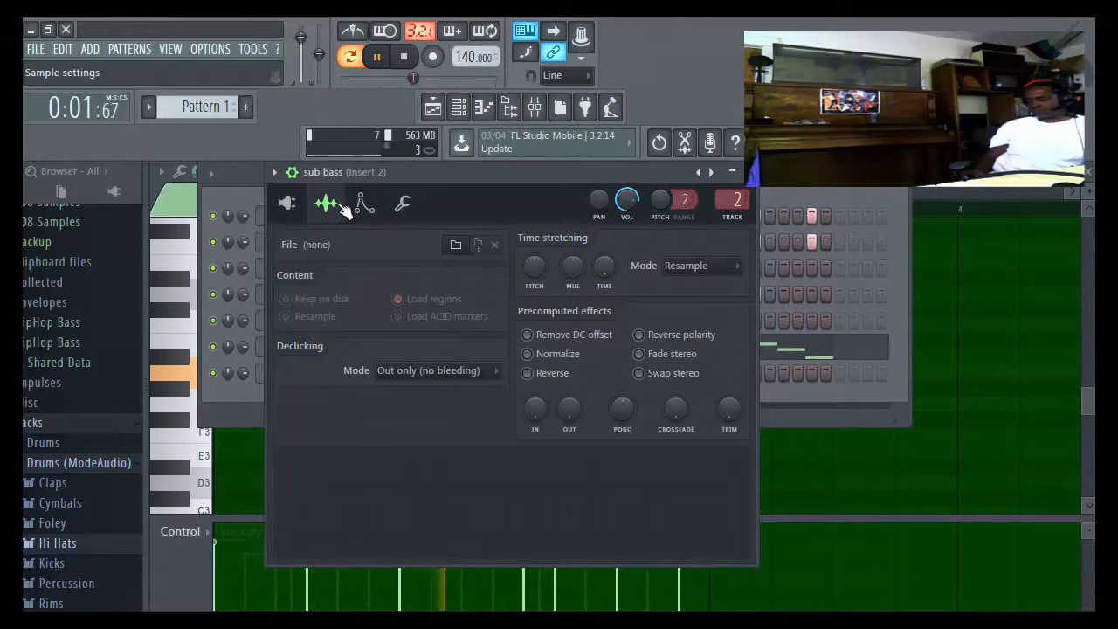
left_click(363, 205)
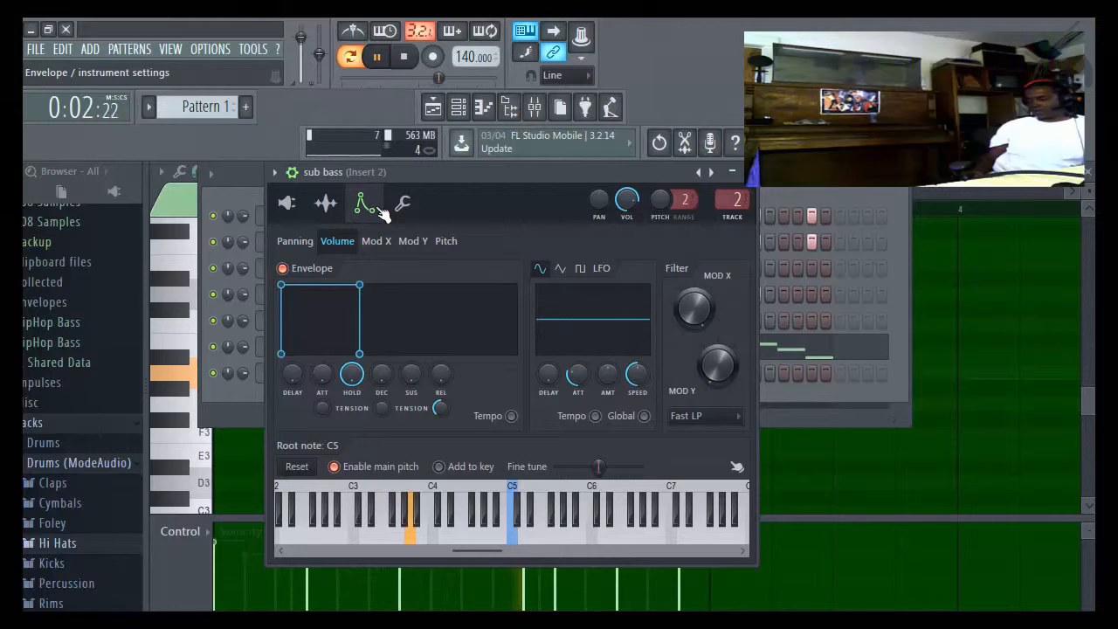
left_click(401, 203)
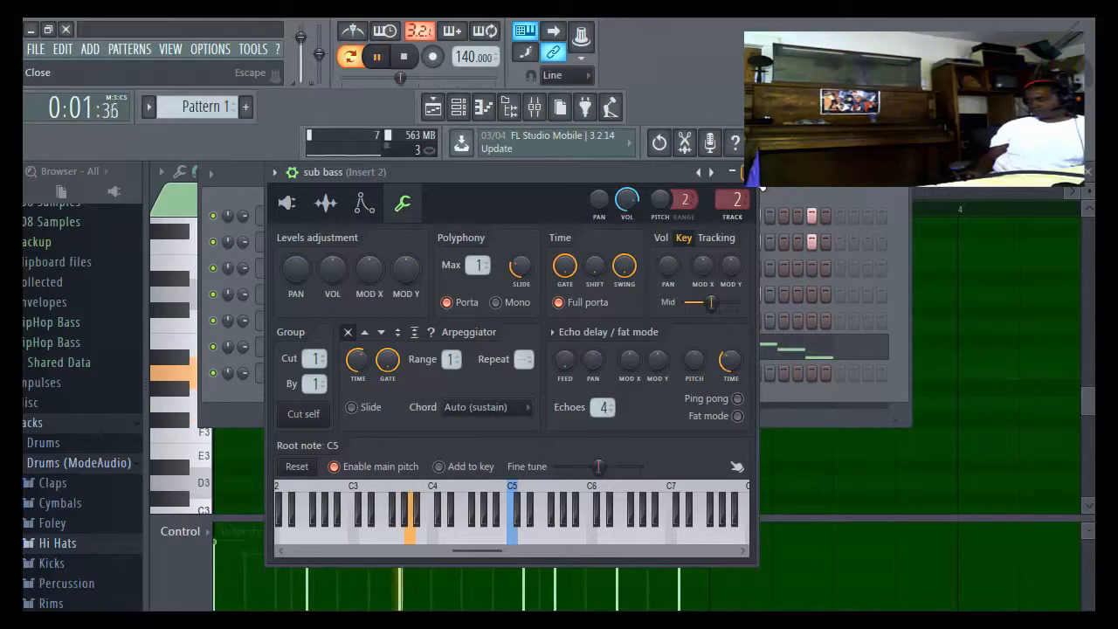
left_click(752, 173)
Step: Restart playback with the mixer shown, lower Insert 2 to -4.7 dB and raise Insert 3 to 1.8 dB
left_click(405, 57)
left_click(533, 106)
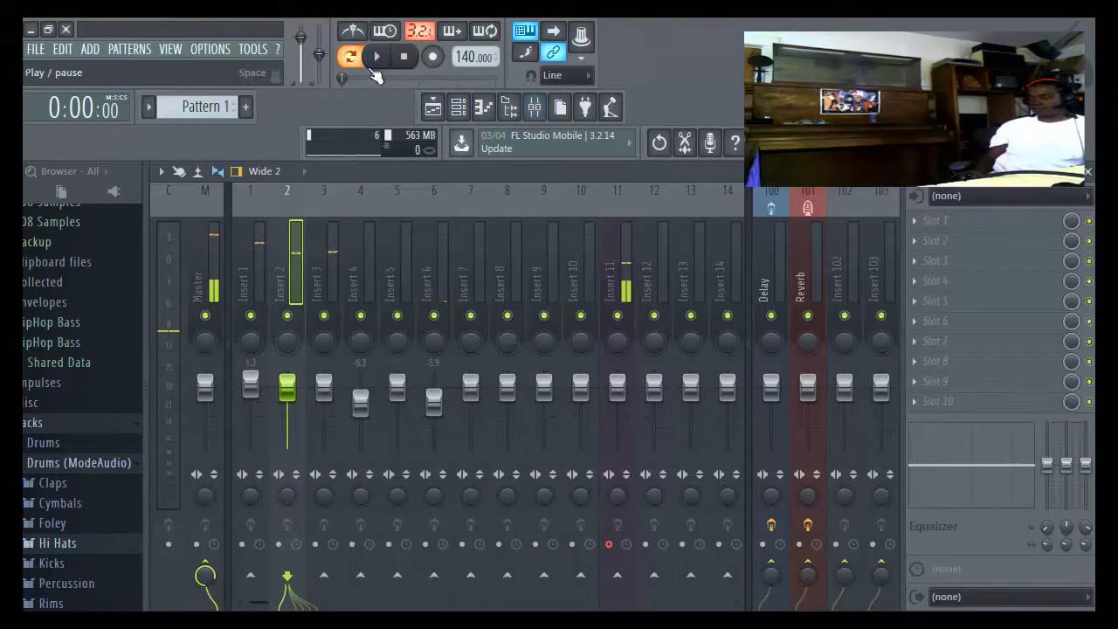
left_click(376, 57)
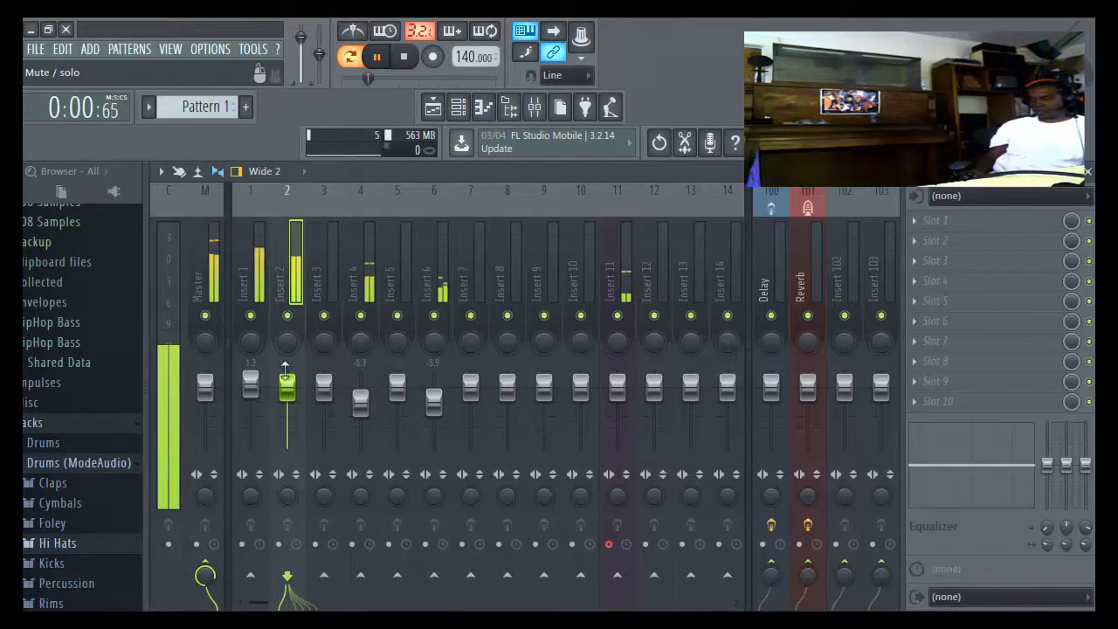
left_click_drag(287, 387, 287, 400)
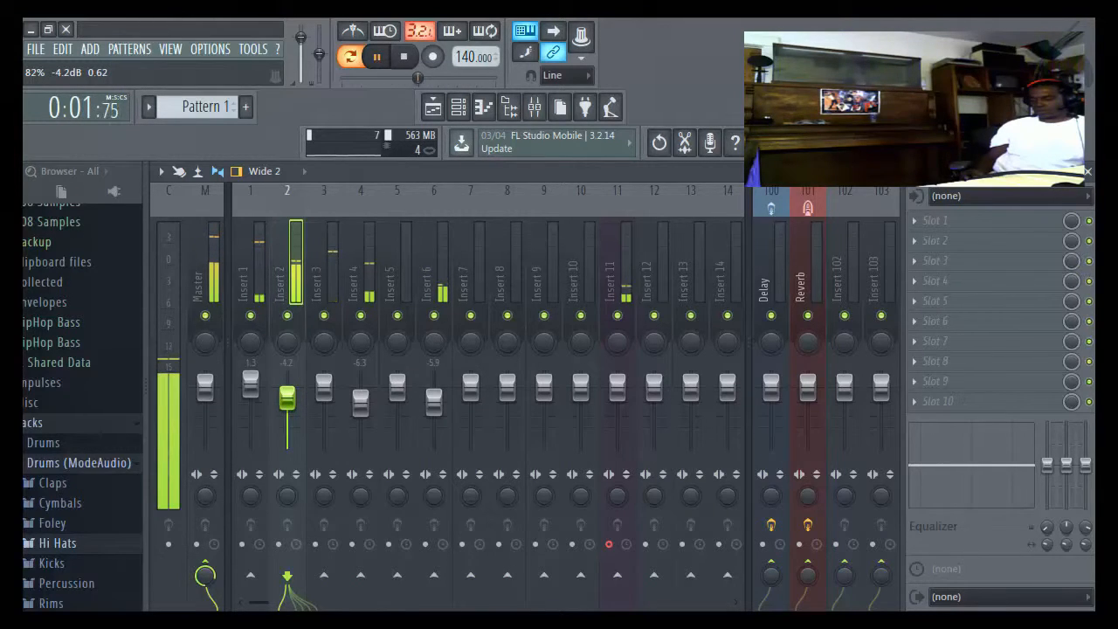
left_click_drag(286, 398, 324, 381)
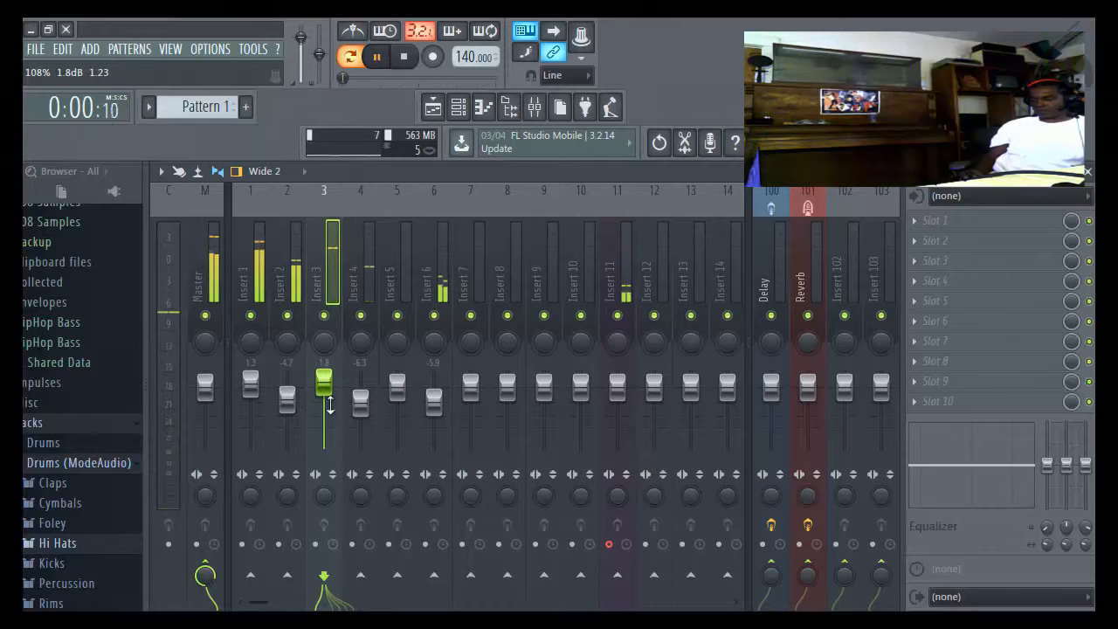
Step: Lower mixer Insert 4 to -6.5 dB and Insert 6 to -7.7 dB, and return to the channel rack
left_click(365, 407)
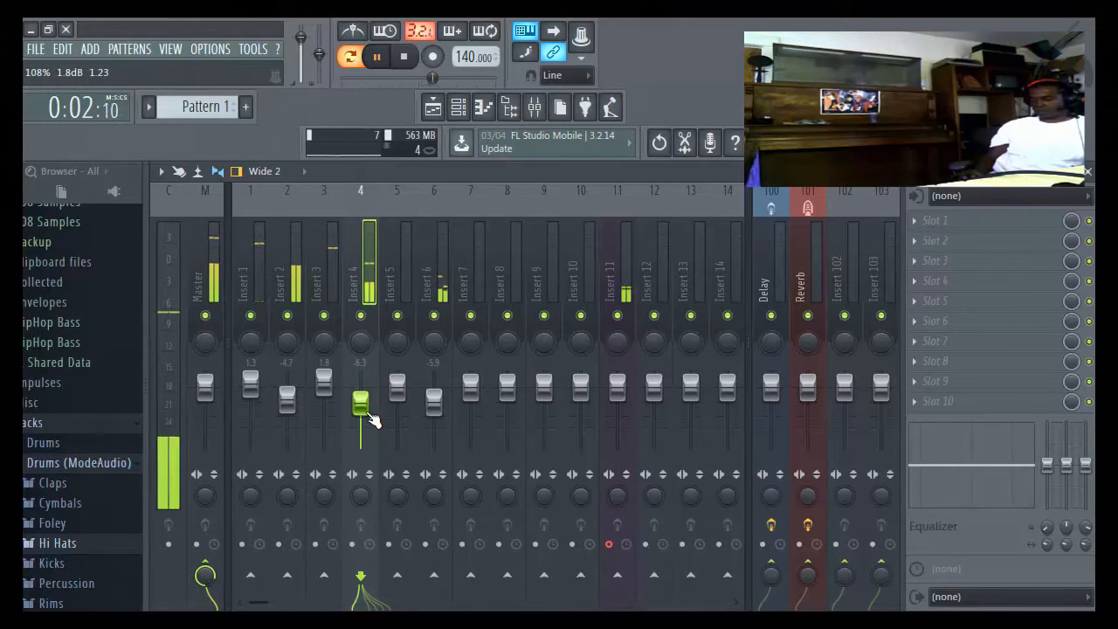
left_click(434, 404)
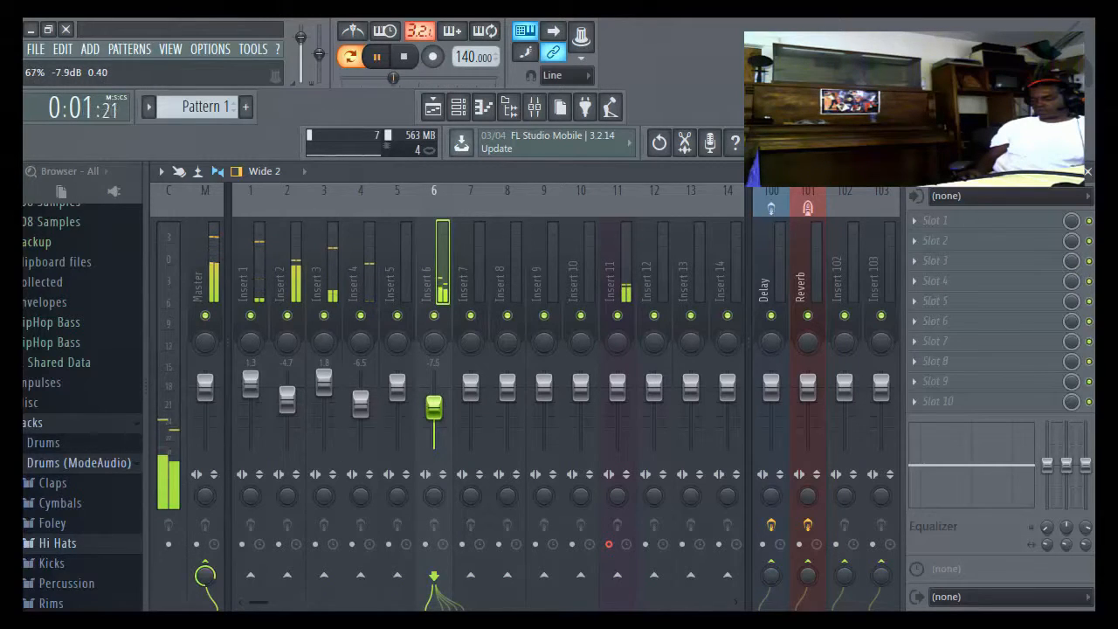
left_click_drag(434, 407, 434, 406)
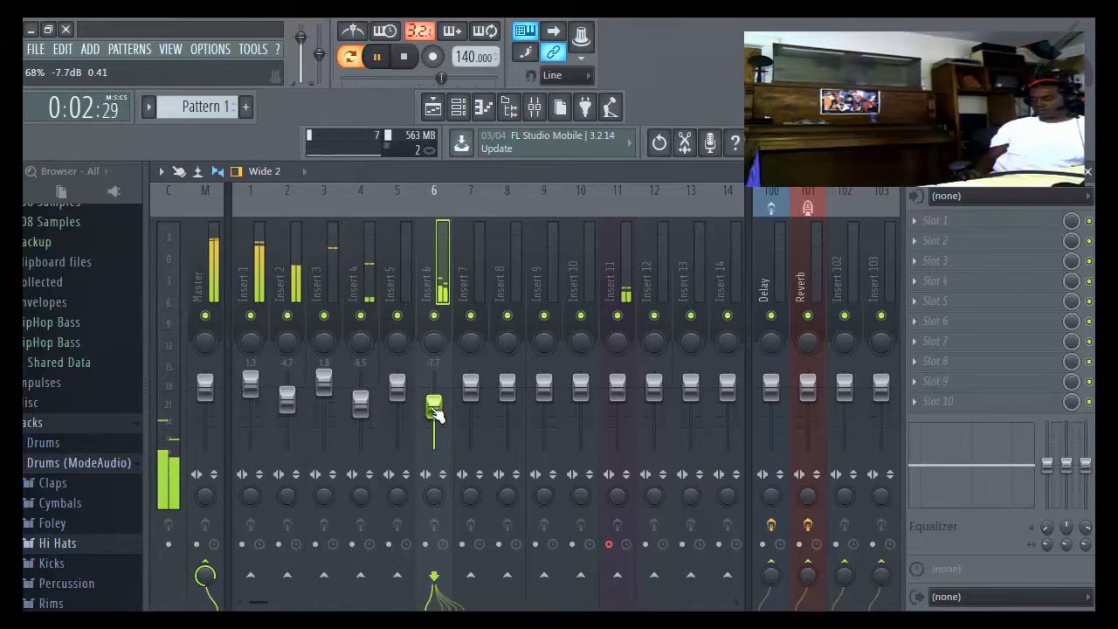
left_click(458, 107)
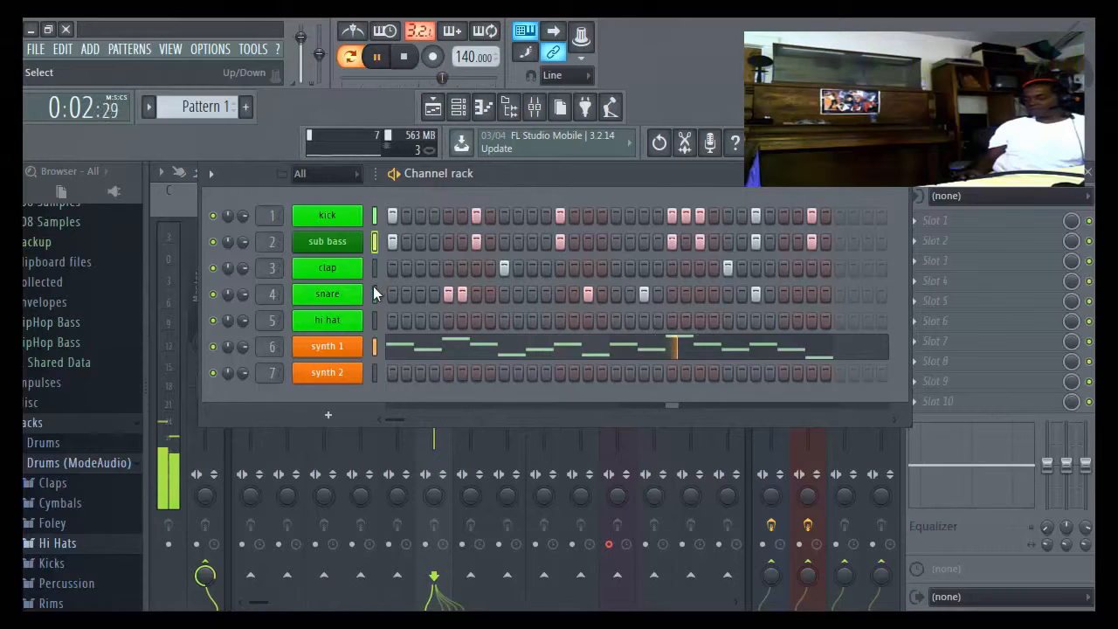
Step: Fill the hi hat on every second step and add extra hits on steps 8, 16 and 26, auditioning the pattern
left_click(401, 58)
right_click(347, 325)
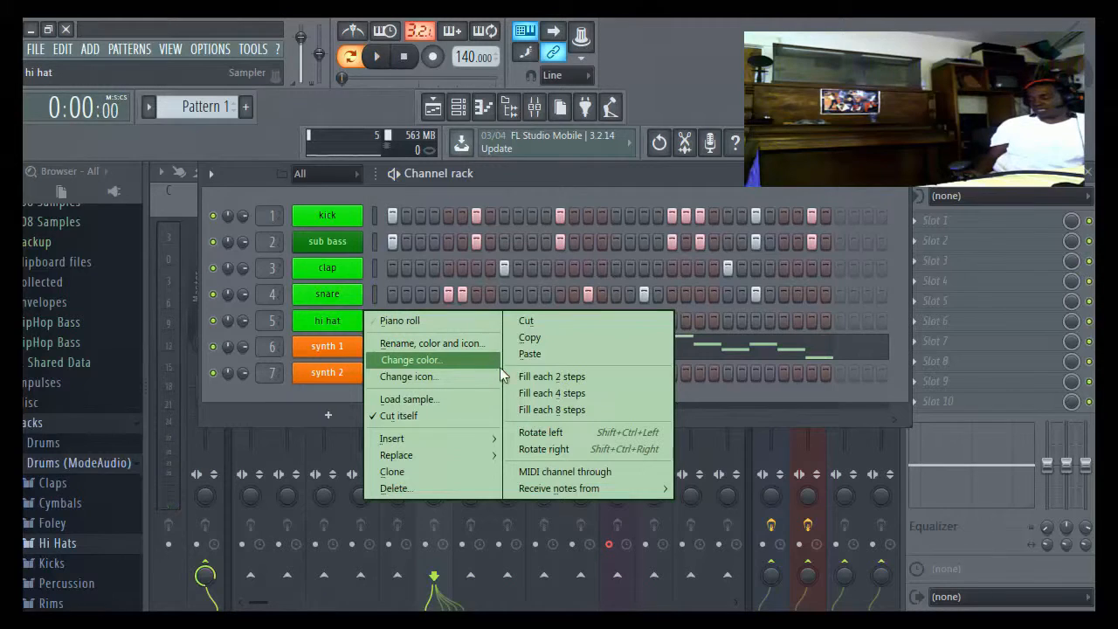
left_click(524, 378)
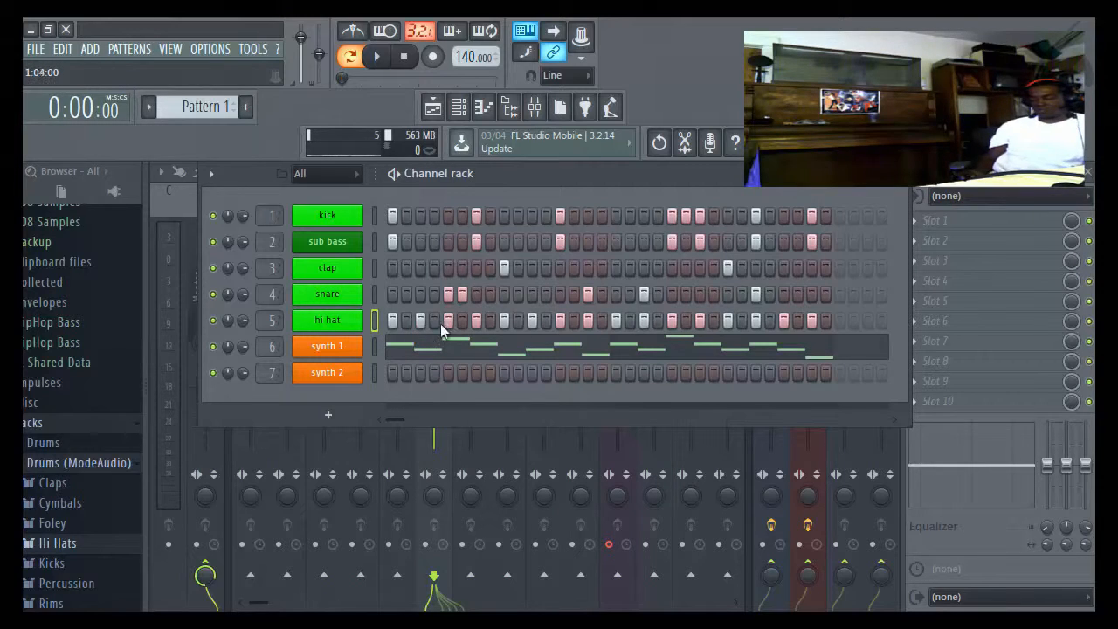
left_click_drag(460, 323, 494, 322)
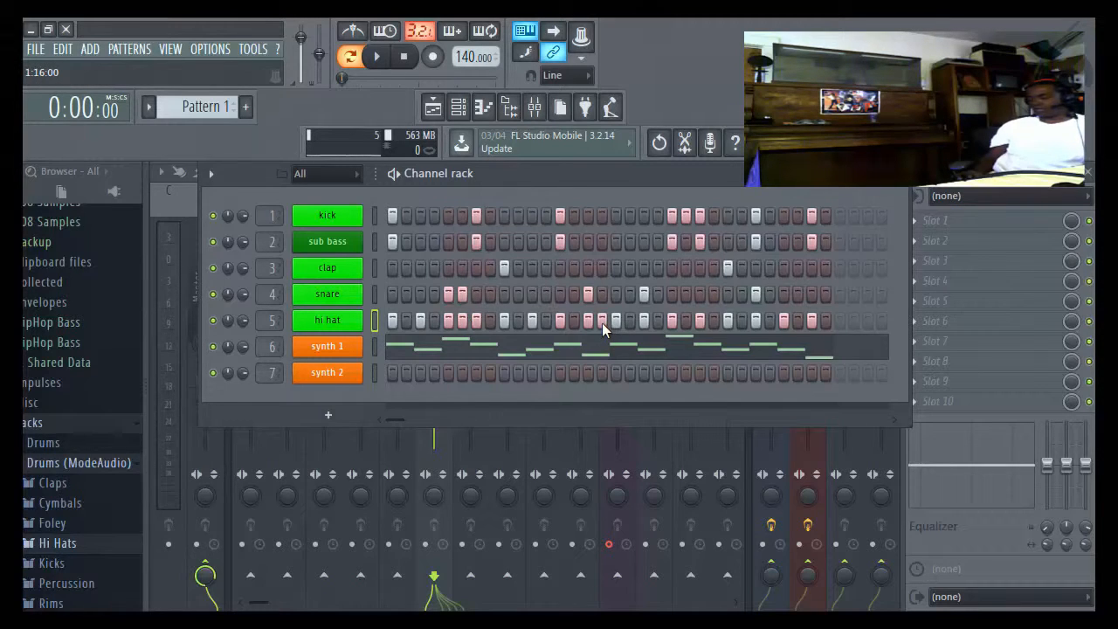
left_click(380, 59)
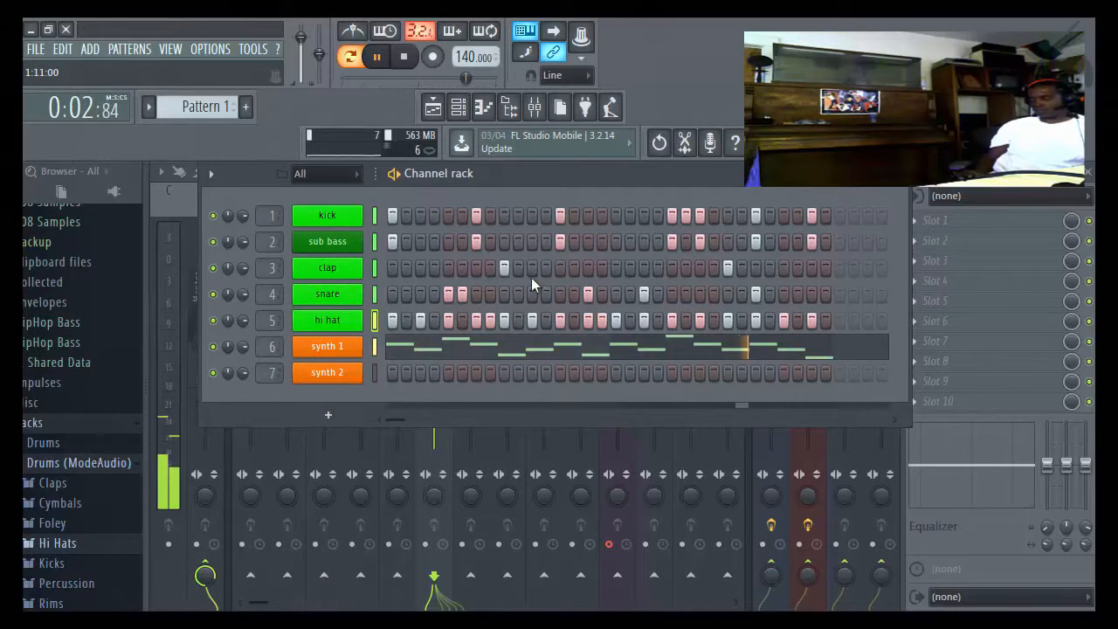
left_click(742, 321)
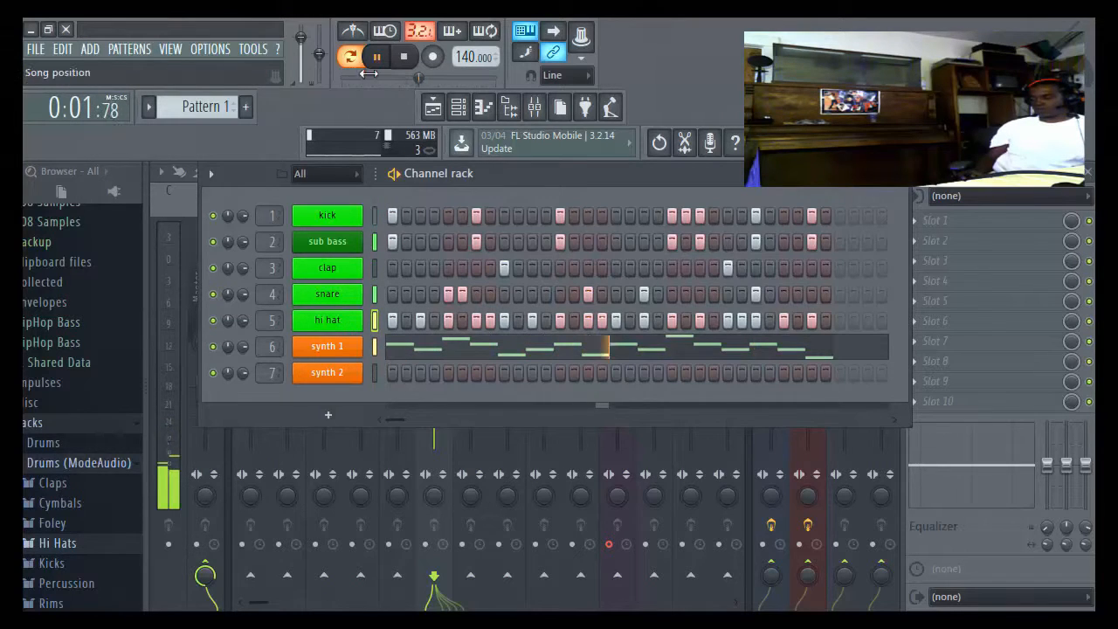
left_click(407, 67)
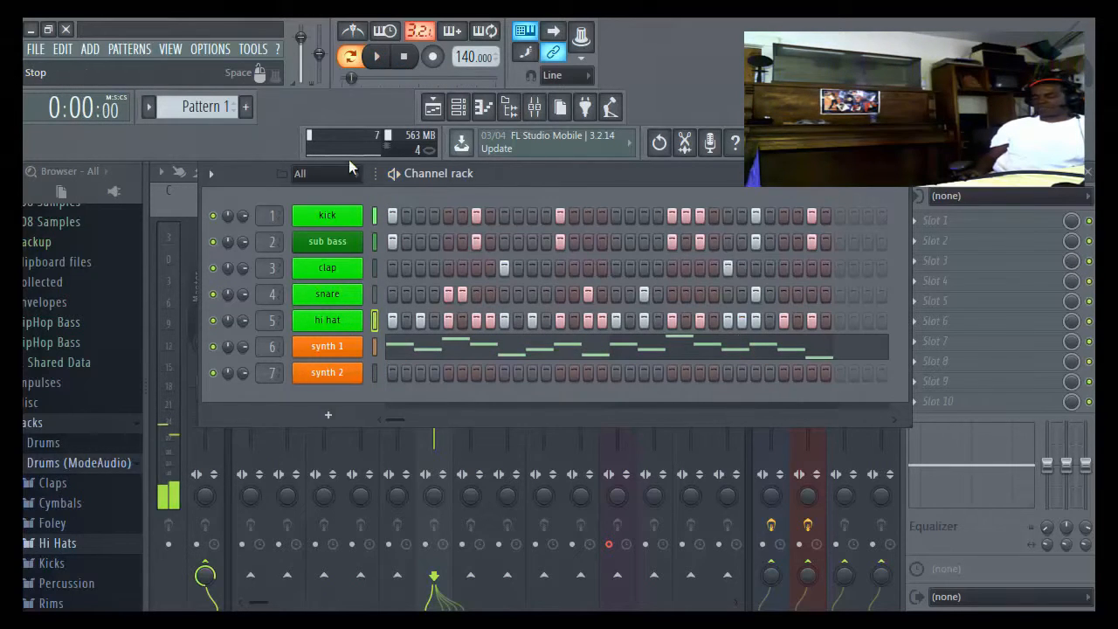
Step: In the hi hat's piano roll, raise bar 1's second note to D5 and lower its three-note roll at mid-bar to B4
right_click(325, 334)
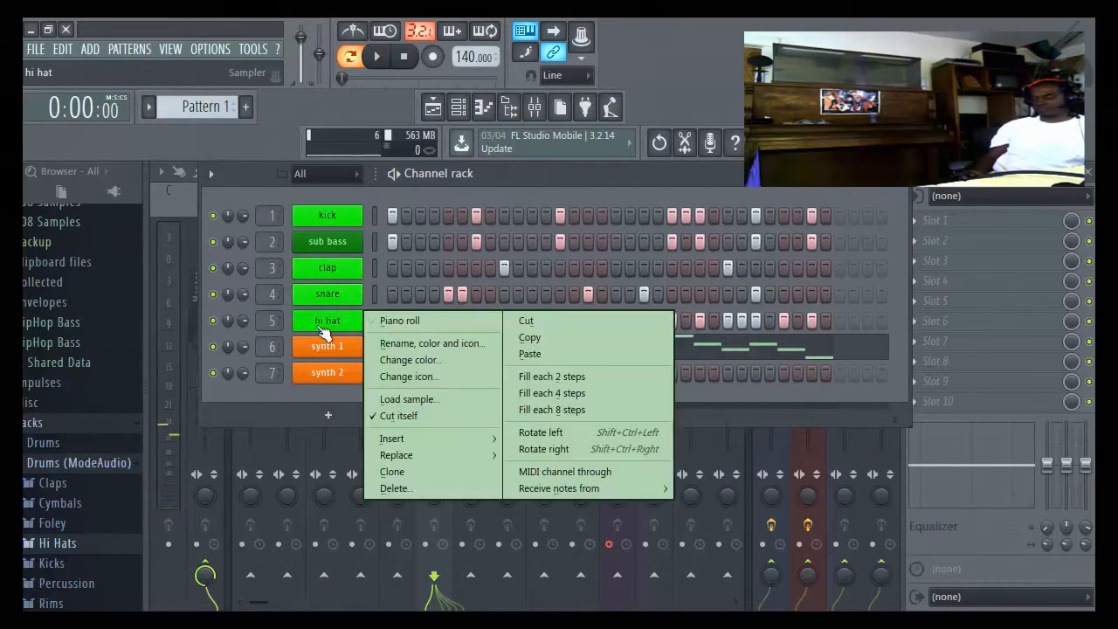
left_click(418, 324)
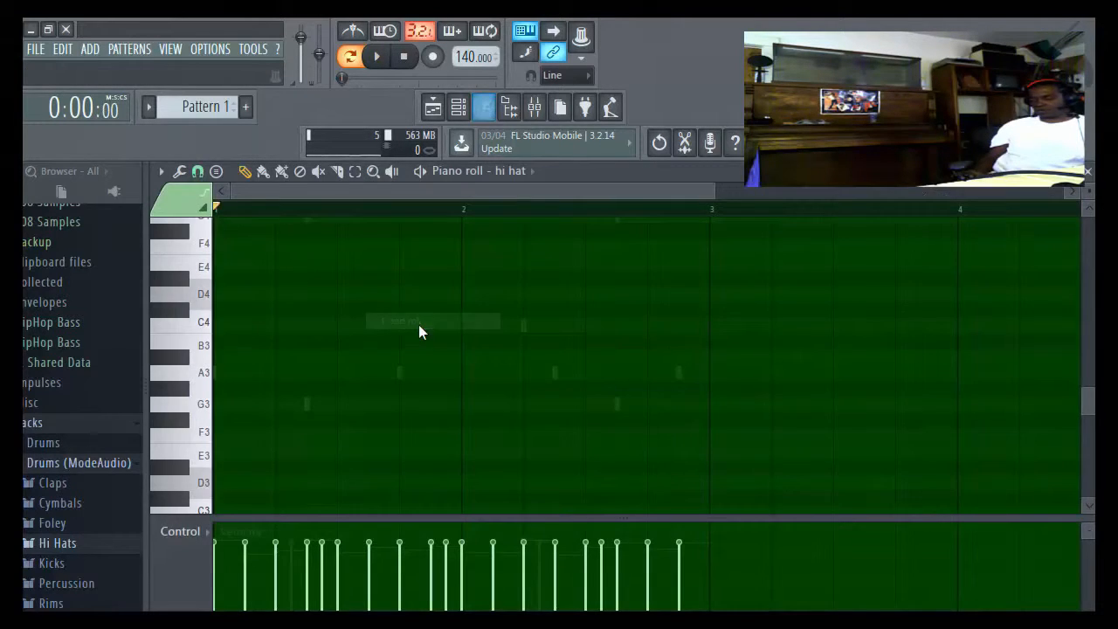
scroll(390, 368, "up", 8)
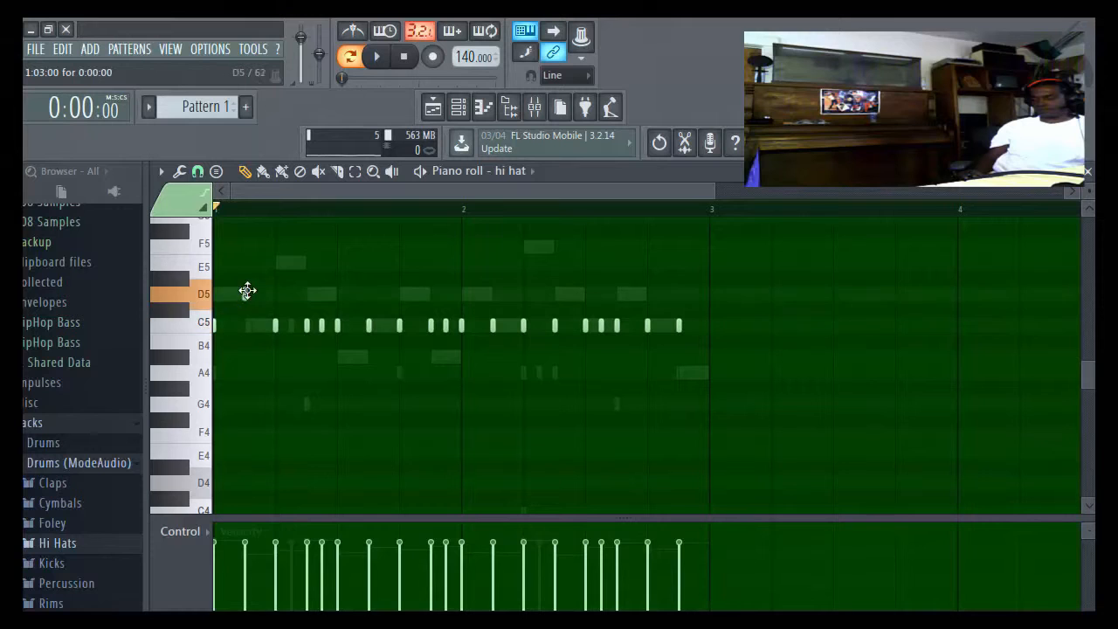
left_click_drag(245, 286, 246, 291)
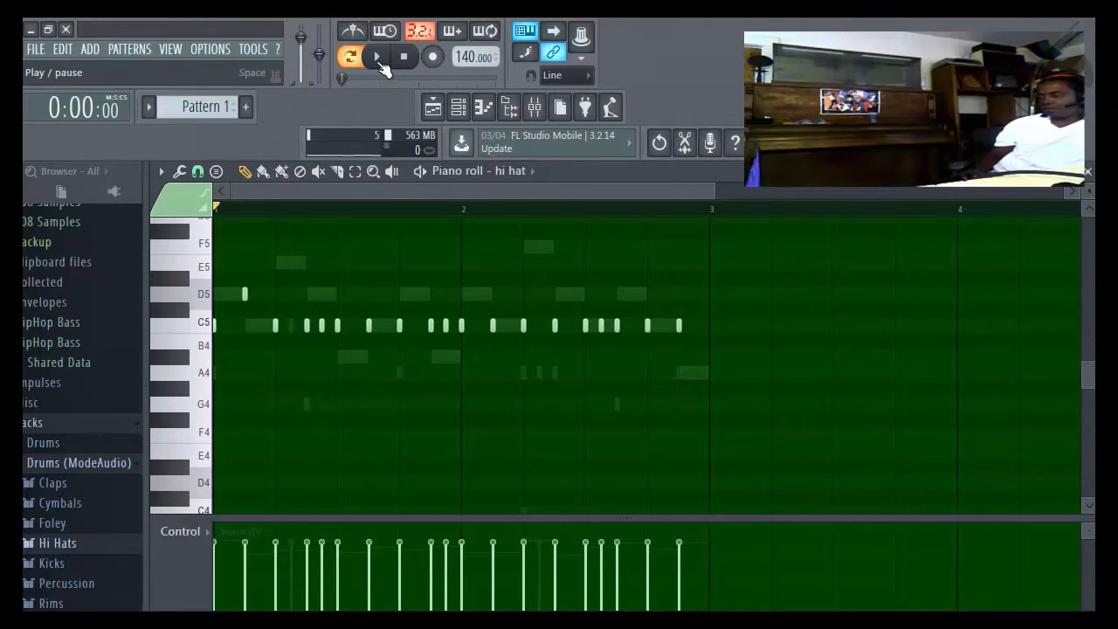
left_click(378, 57)
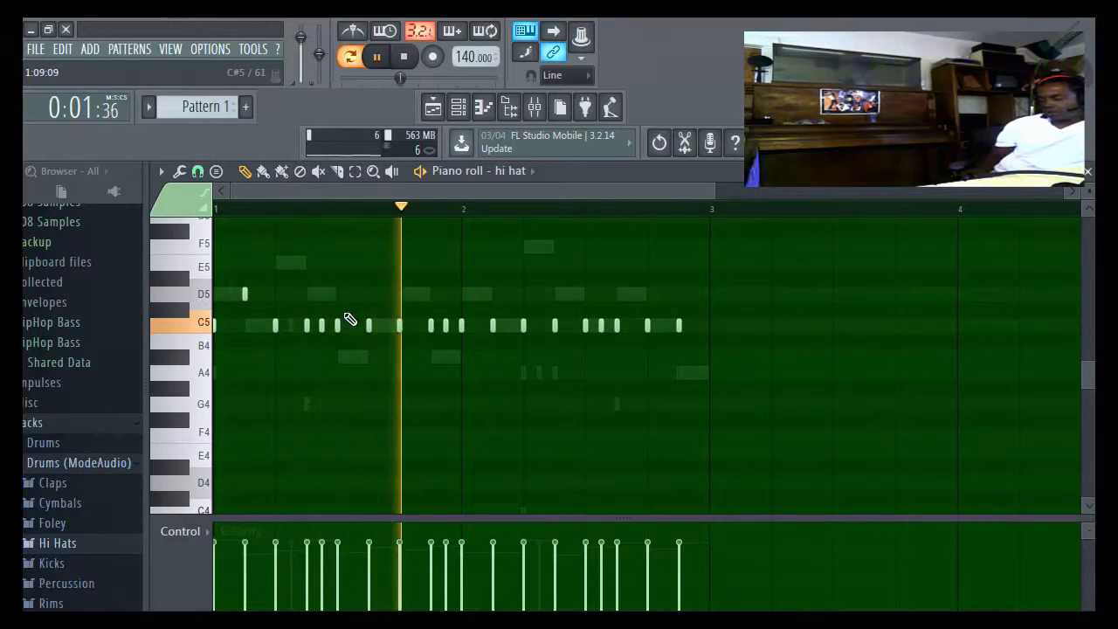
left_click_drag(347, 328, 323, 355)
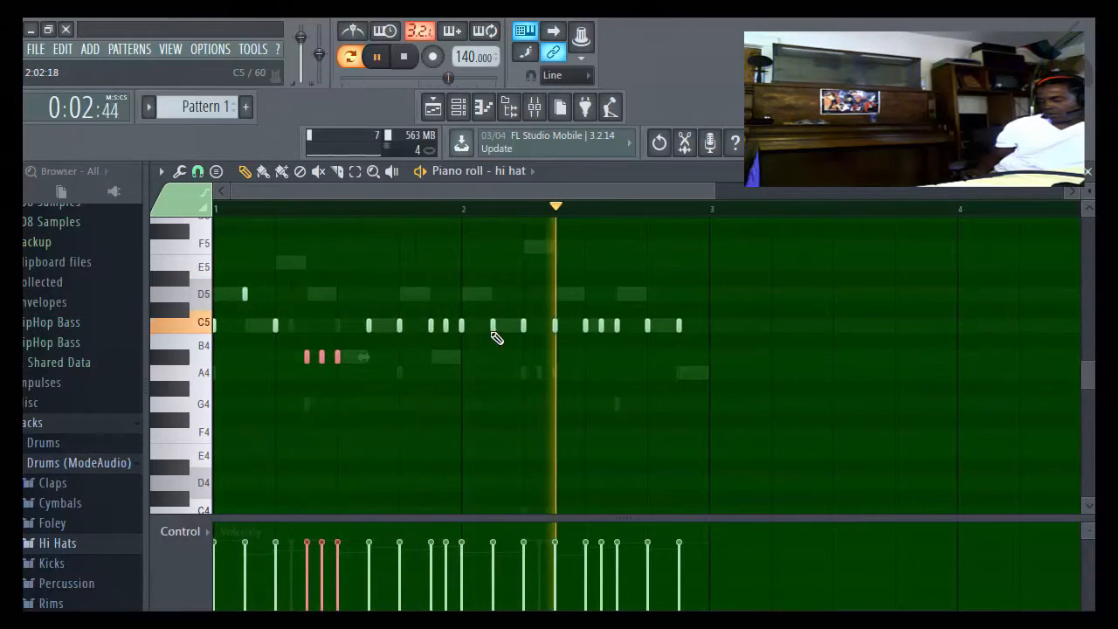
Step: Repitch bar 2's hi hats during playback: second note to B4, fourth to D5 and the three-note roll to A4
left_click_drag(492, 330, 491, 367)
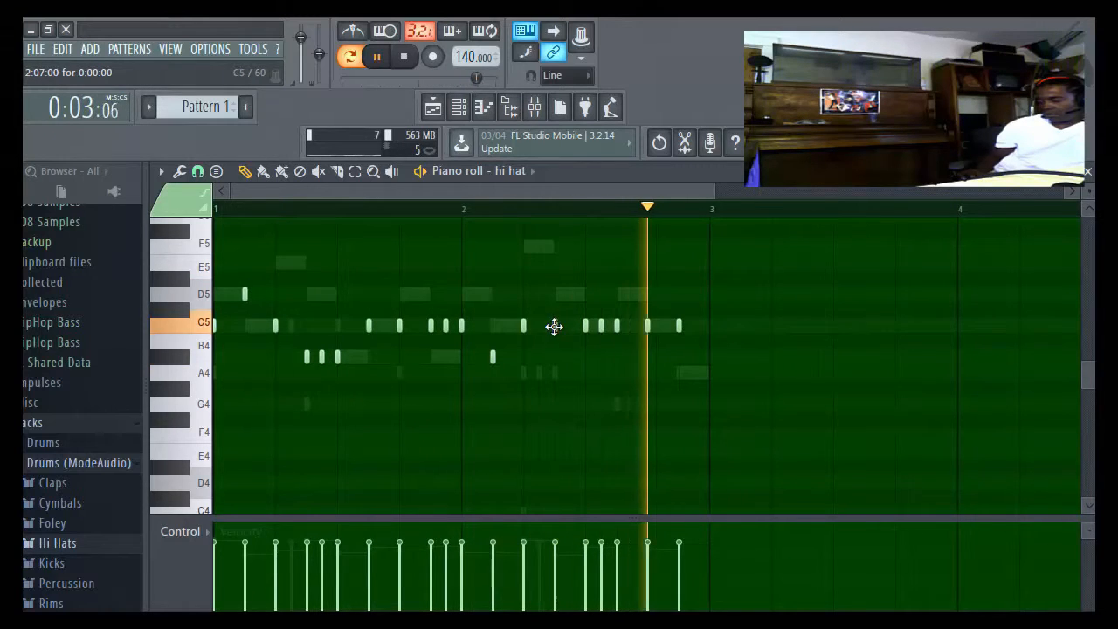
left_click_drag(553, 327, 553, 292)
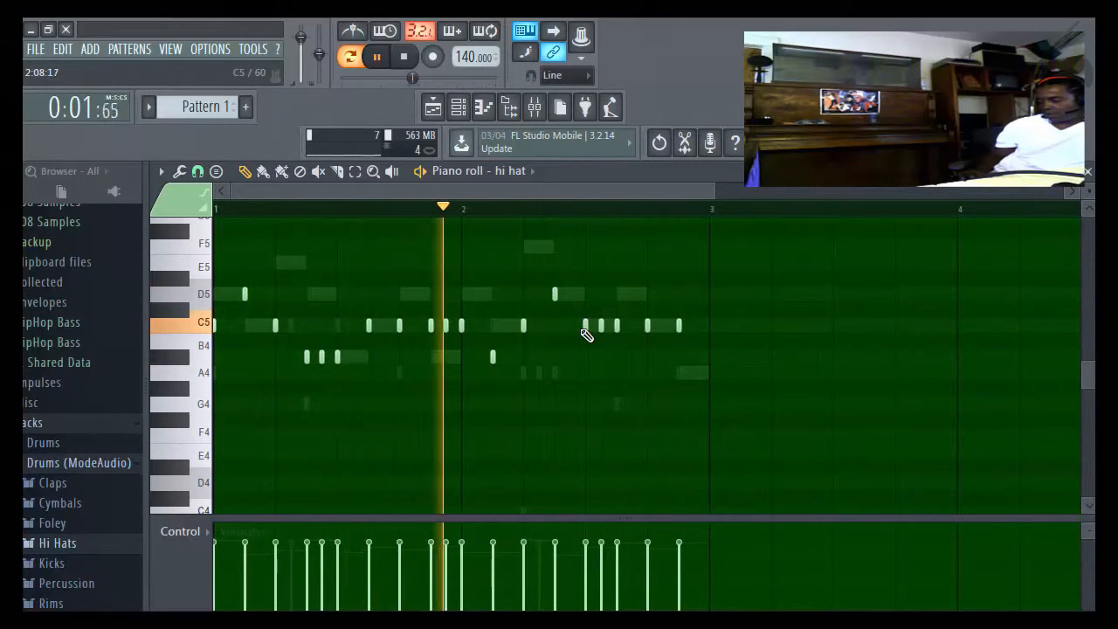
left_click_drag(576, 318, 617, 380)
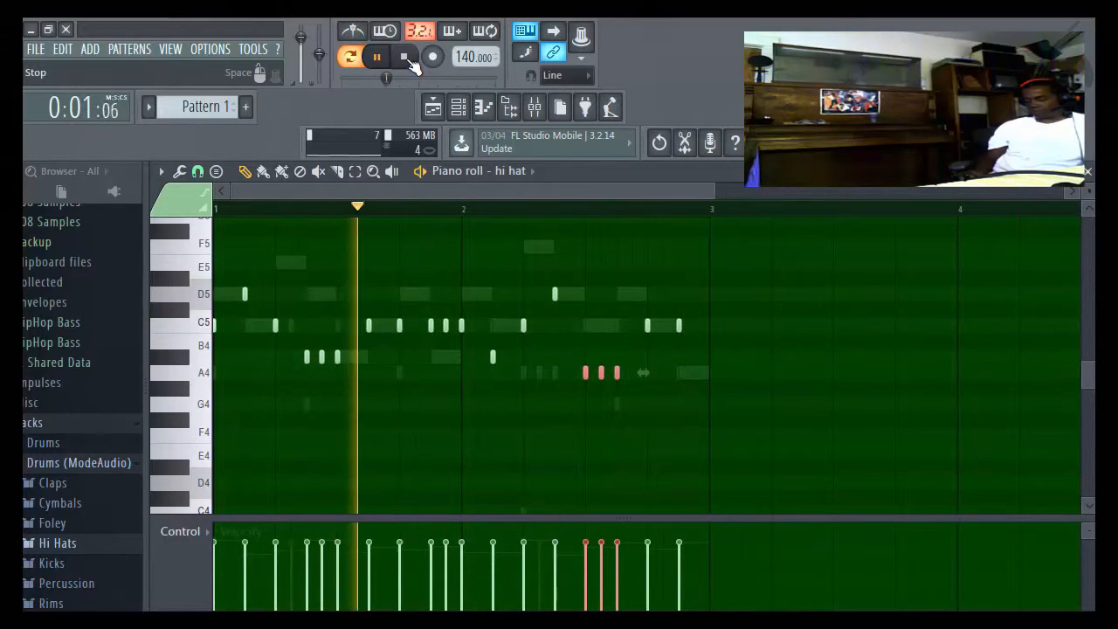
left_click(407, 59)
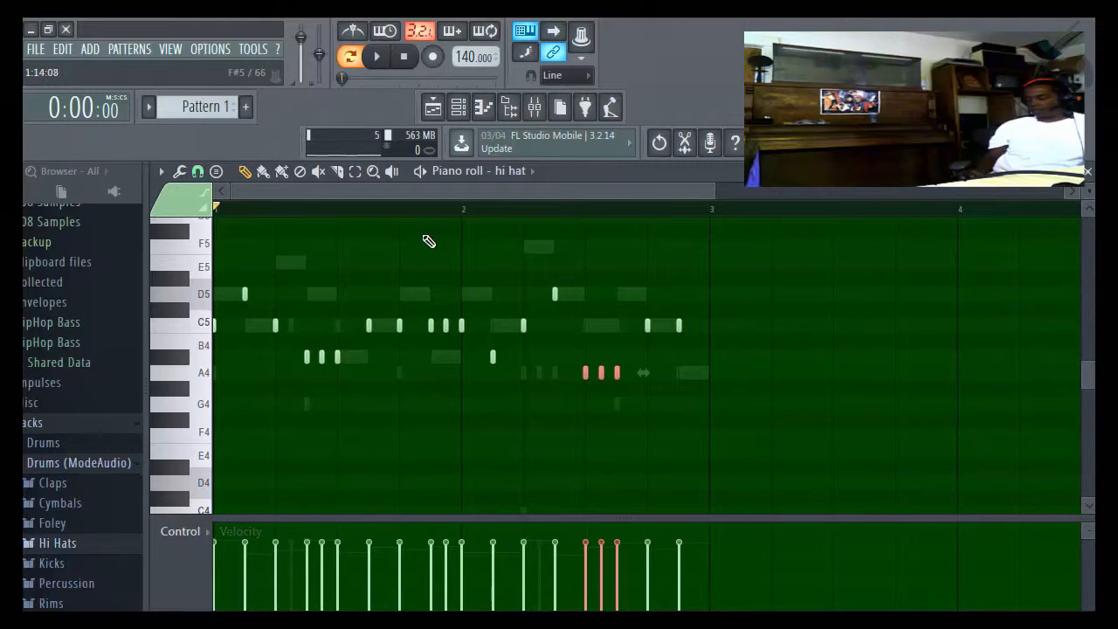
Step: Lower the velocity of selected hi hat notes and play the pattern back, returning to the channel rack
left_click(447, 218)
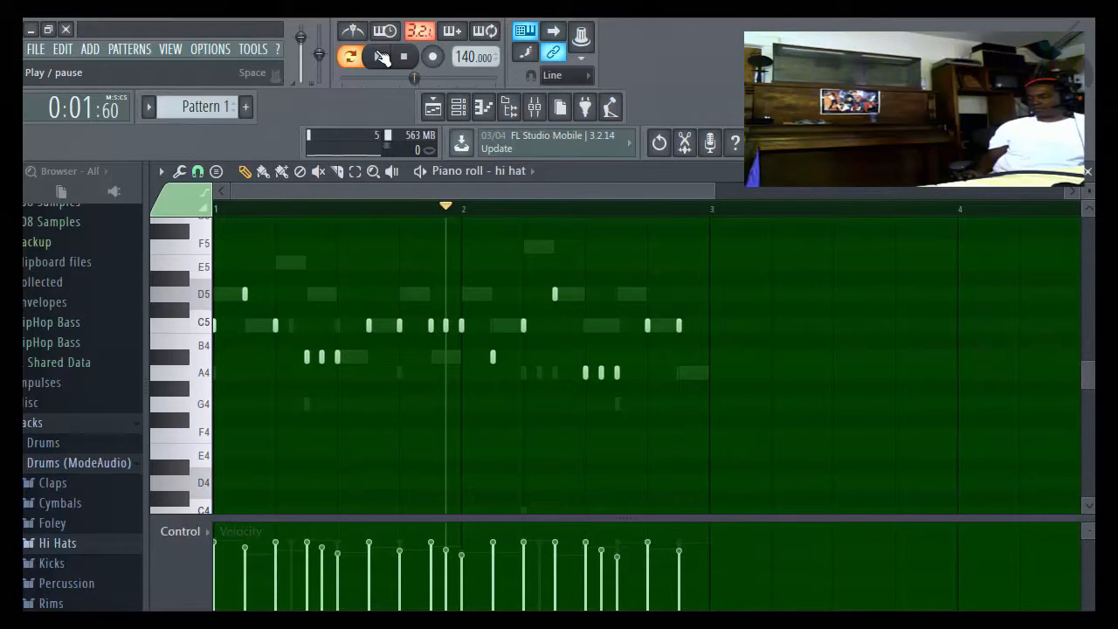
left_click(404, 56)
left_click(378, 58)
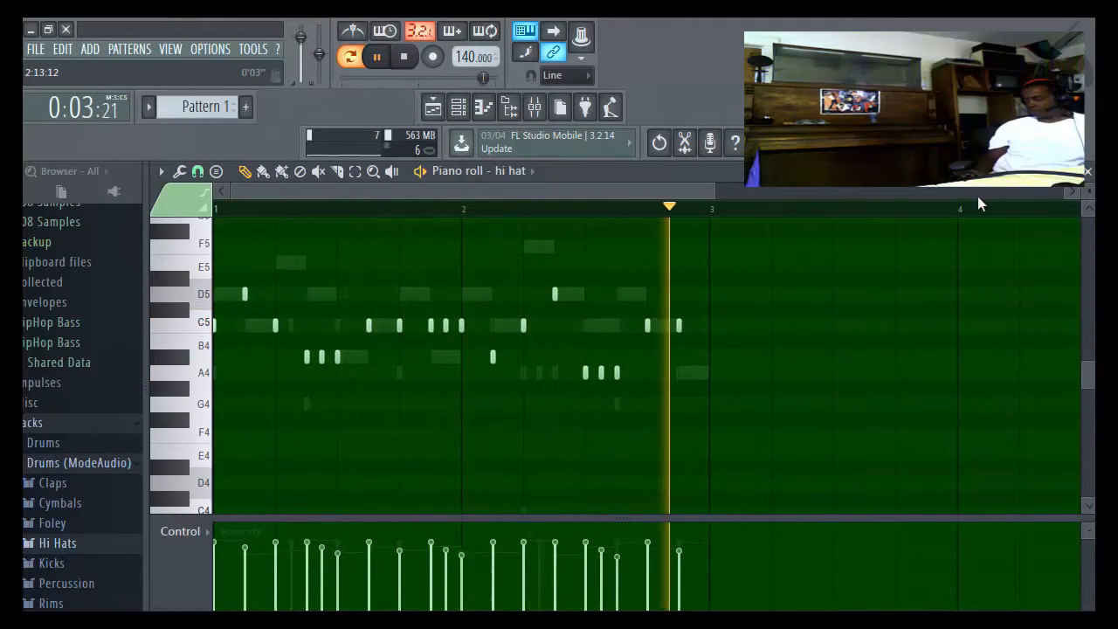
left_click(1087, 172)
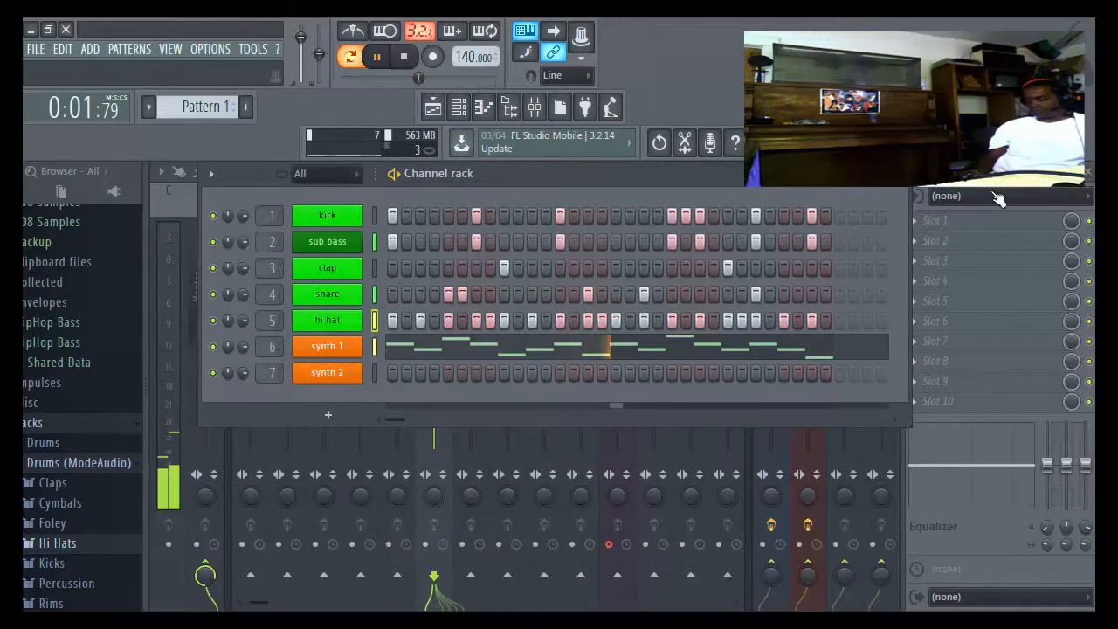
left_click(410, 61)
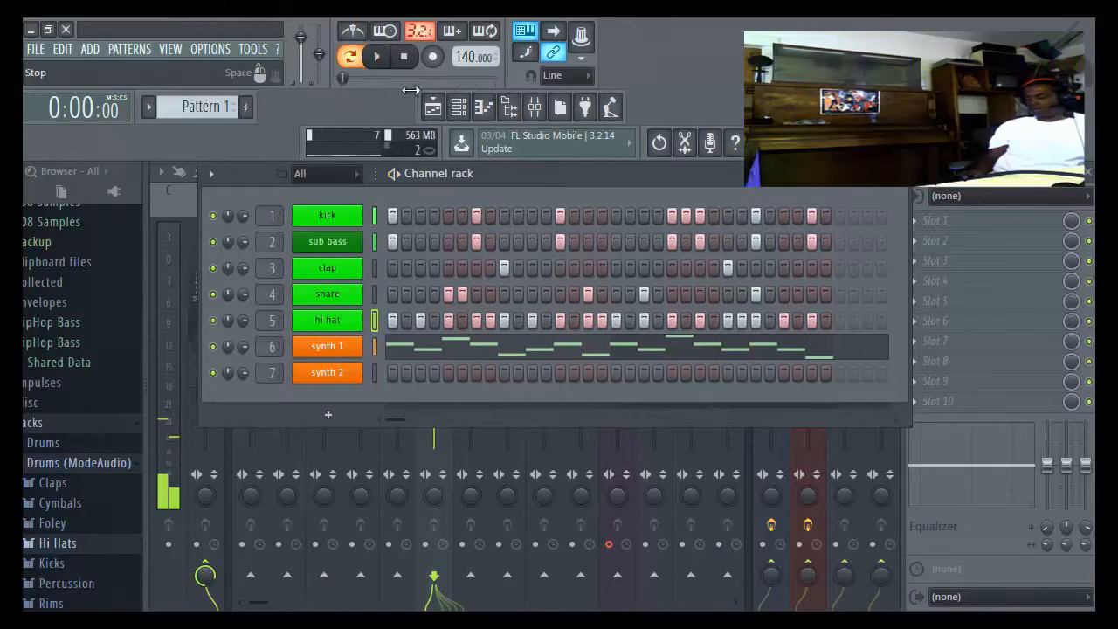
Step: In synth 2's piano roll, draw a D5 note from bar 1 to 2:05 and an F5 note from there to bar 3
right_click(350, 378)
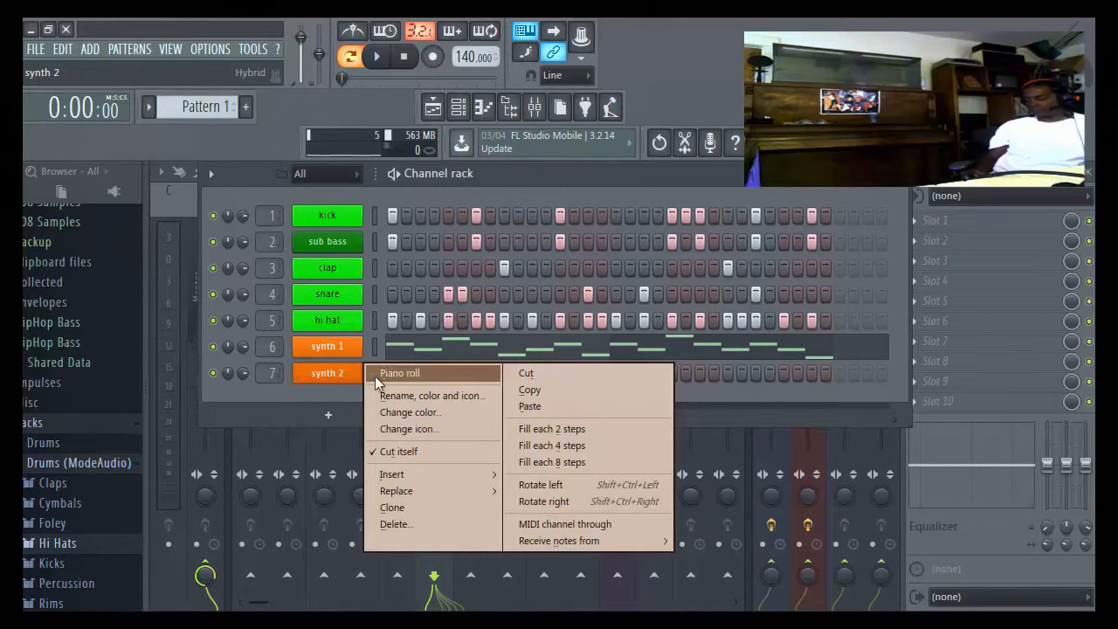
left_click(377, 374)
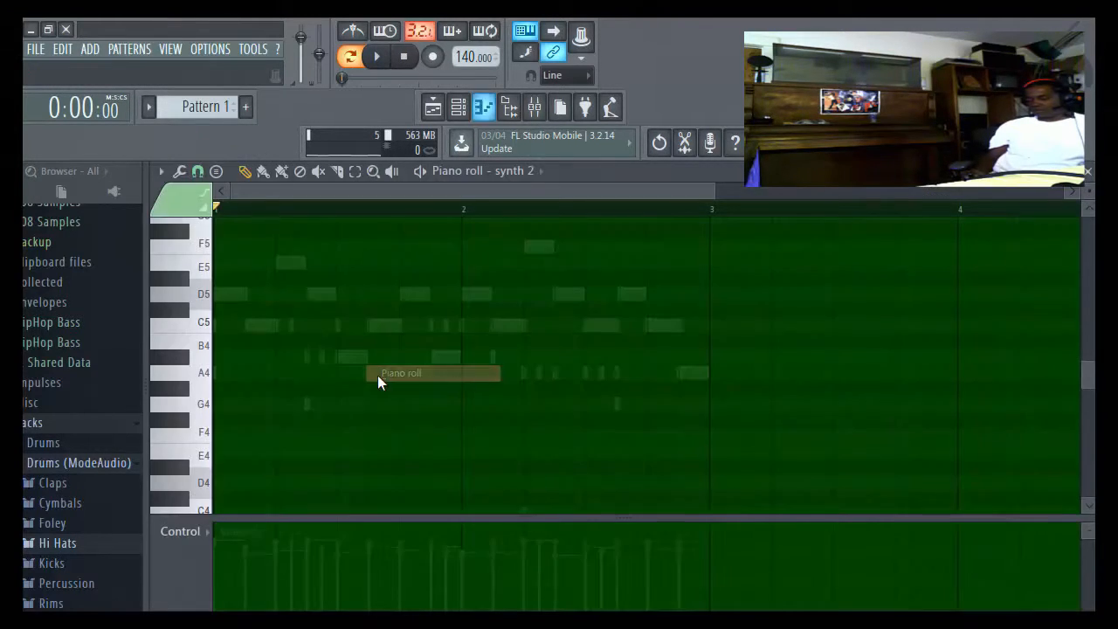
scroll(352, 334, "up", 2)
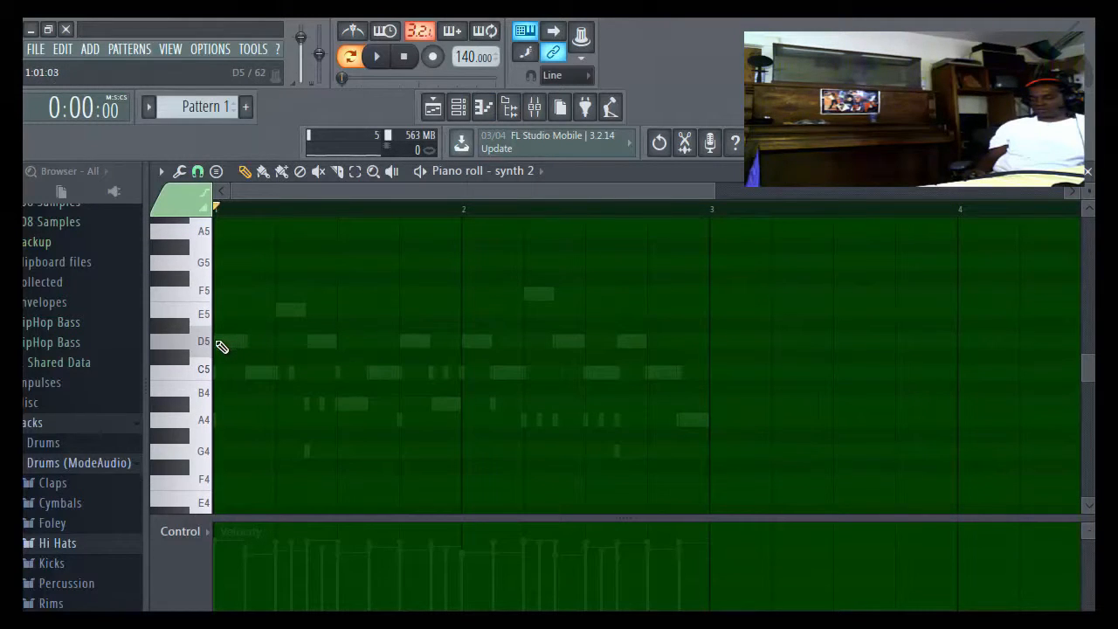
left_click(221, 349)
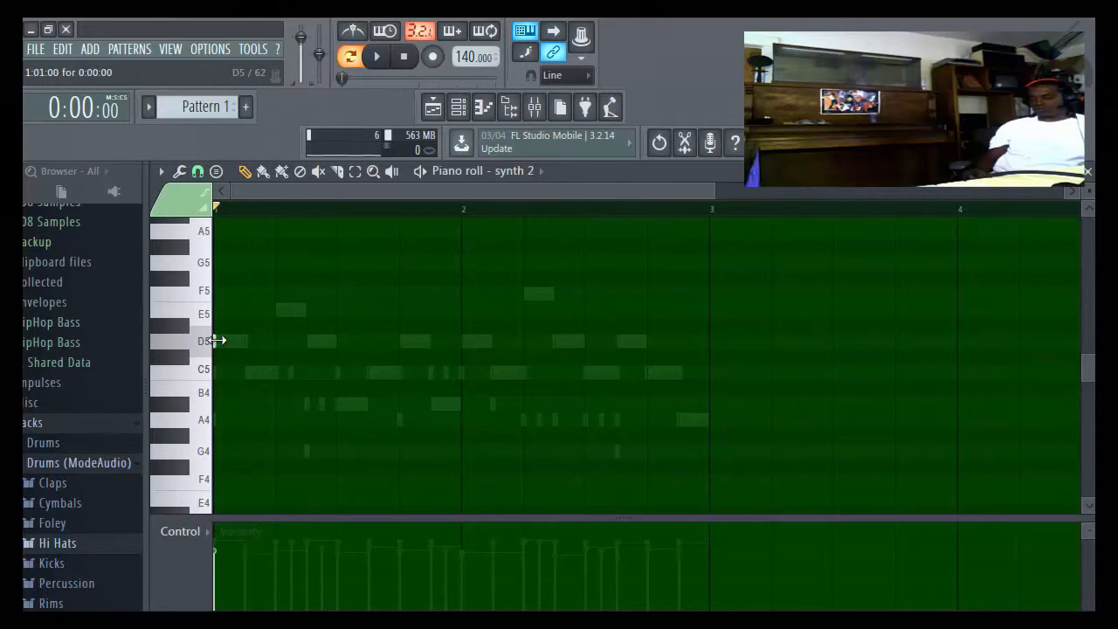
left_click_drag(216, 340, 444, 353)
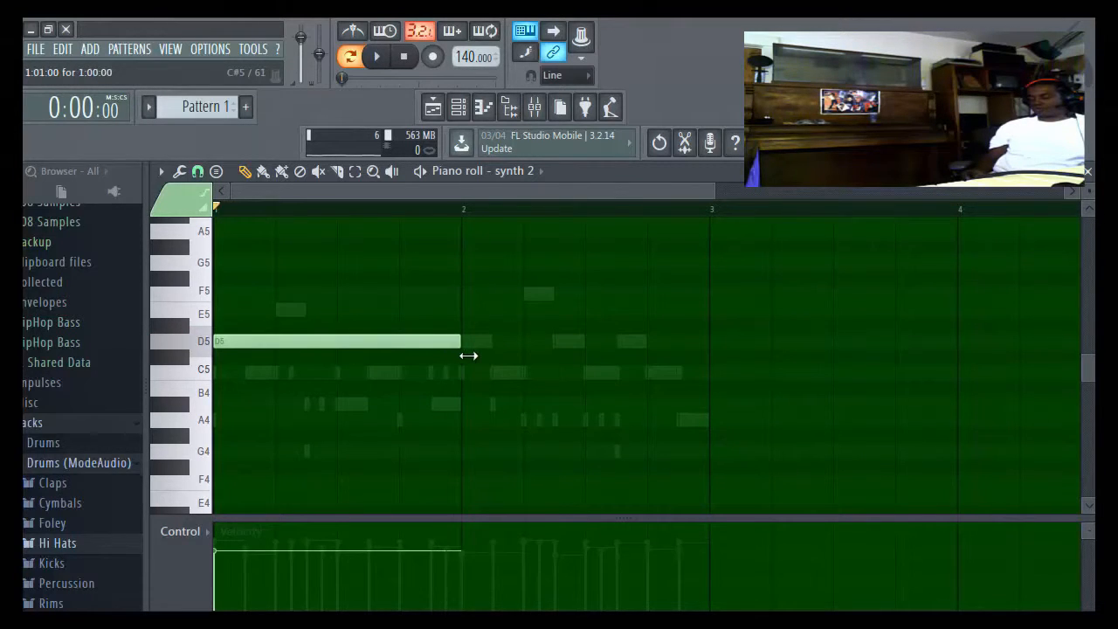
left_click(528, 295)
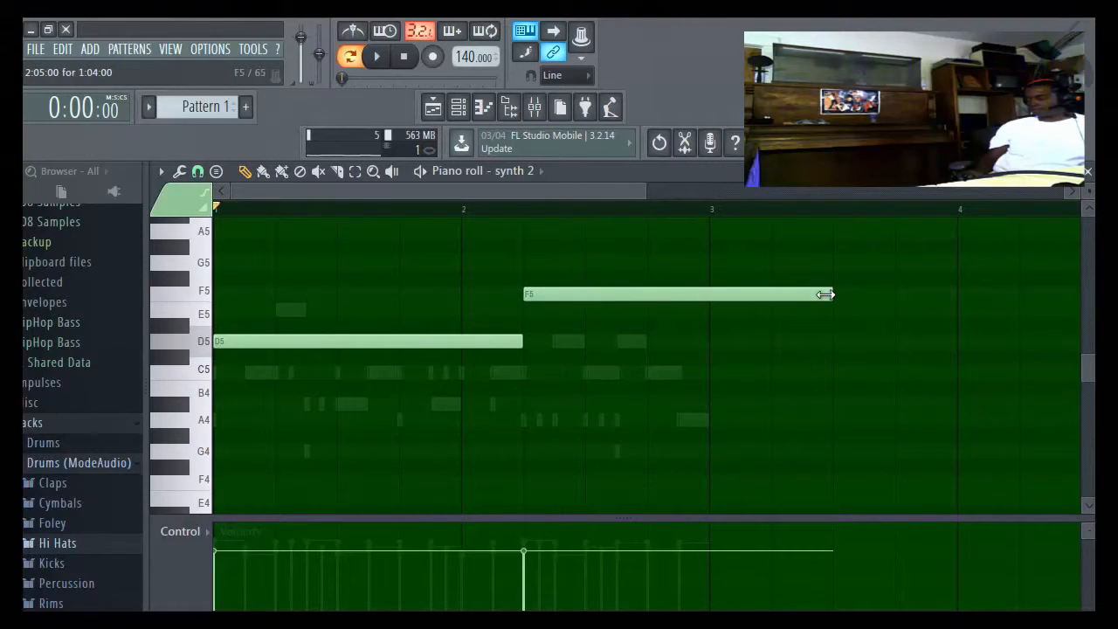
left_click_drag(830, 295, 714, 300)
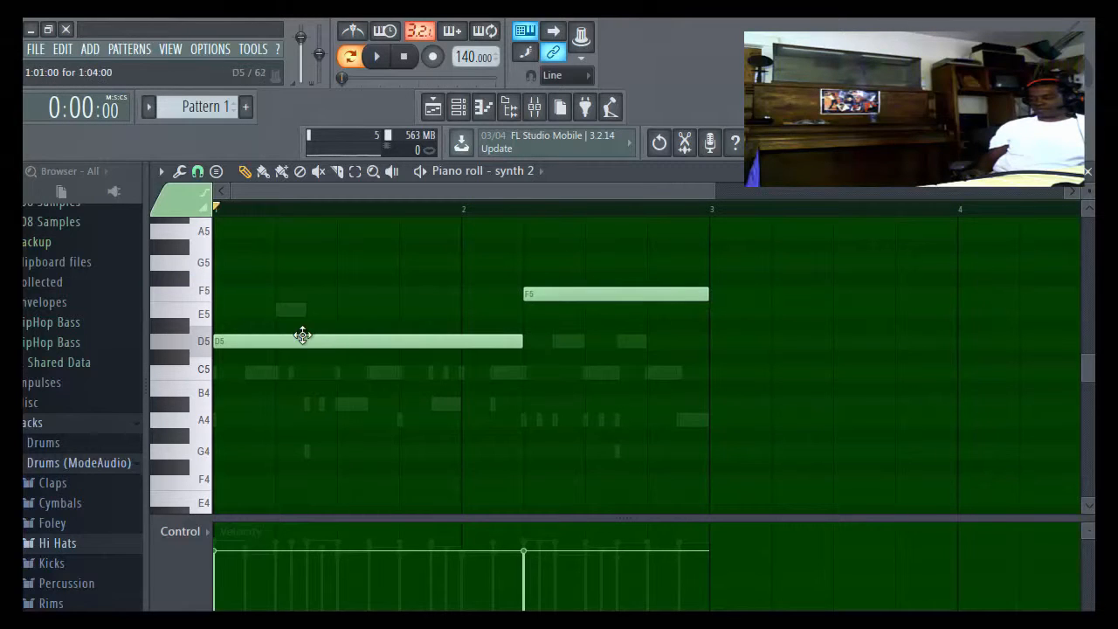
Step: Build synth 2's chords by adding F5 and A4 to the first long note, and A5 and C5 to the second
left_click(220, 295)
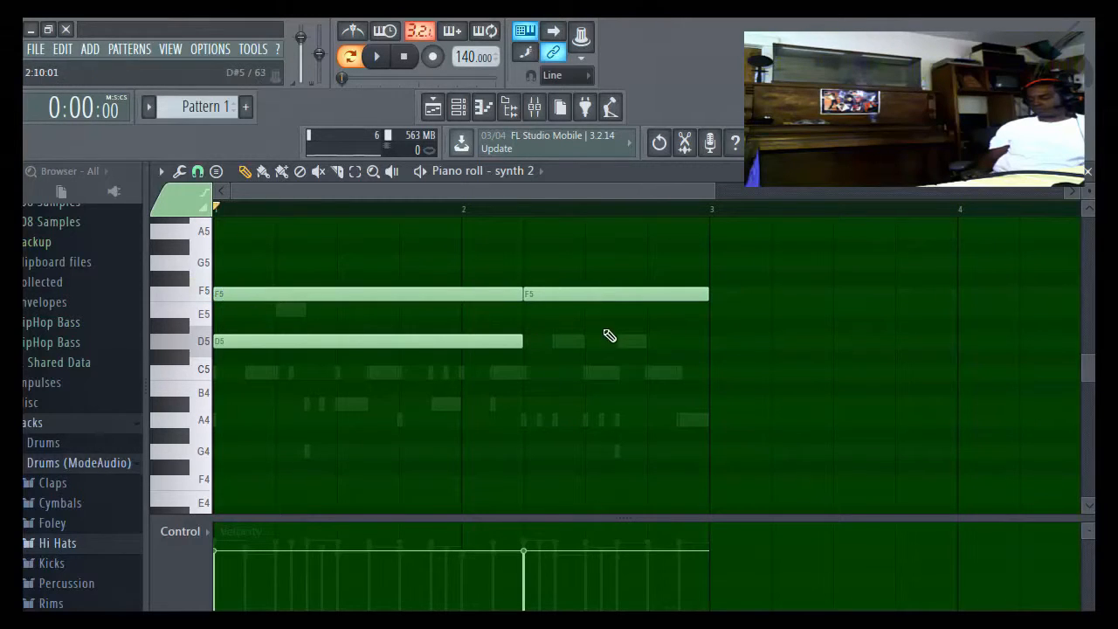
left_click(603, 299)
left_click(527, 236)
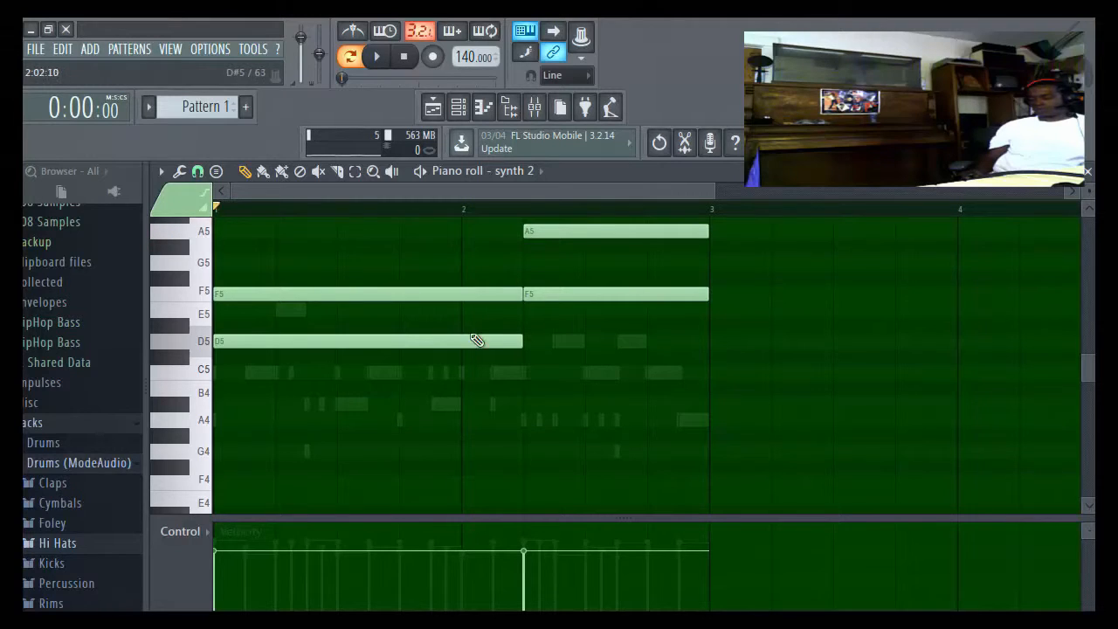
left_click(371, 340)
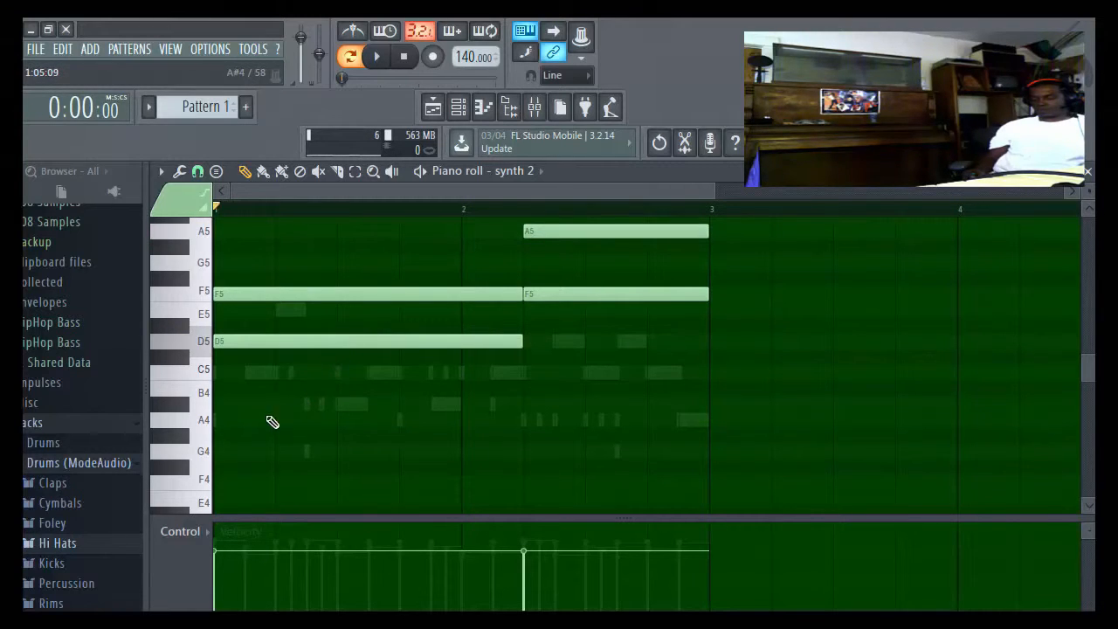
left_click(220, 422)
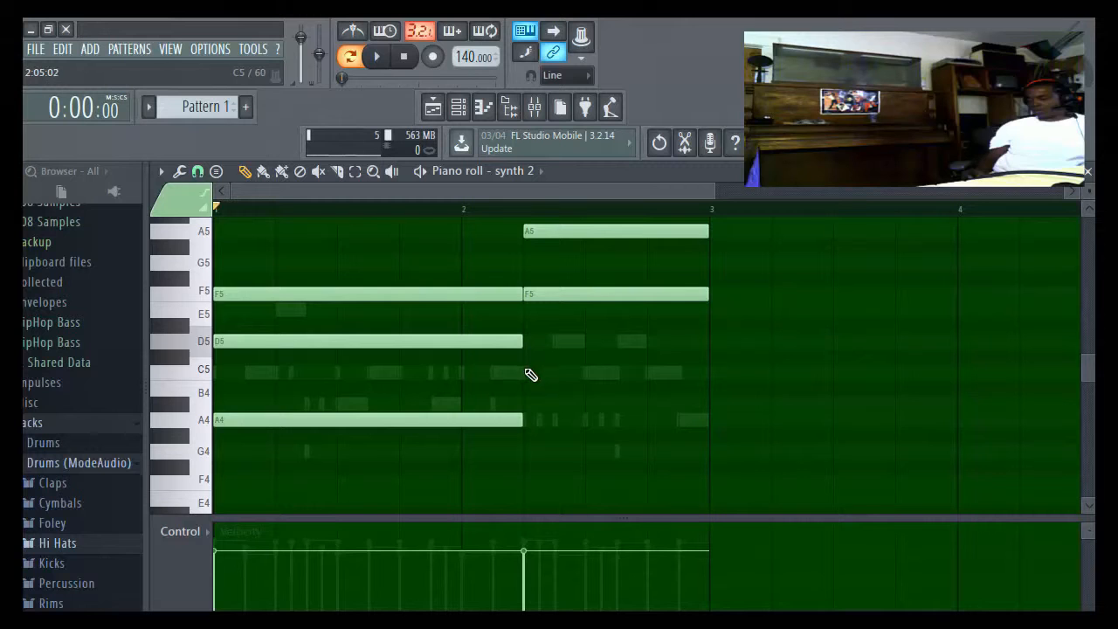
left_click(527, 372)
scroll(390, 375, "up", 1)
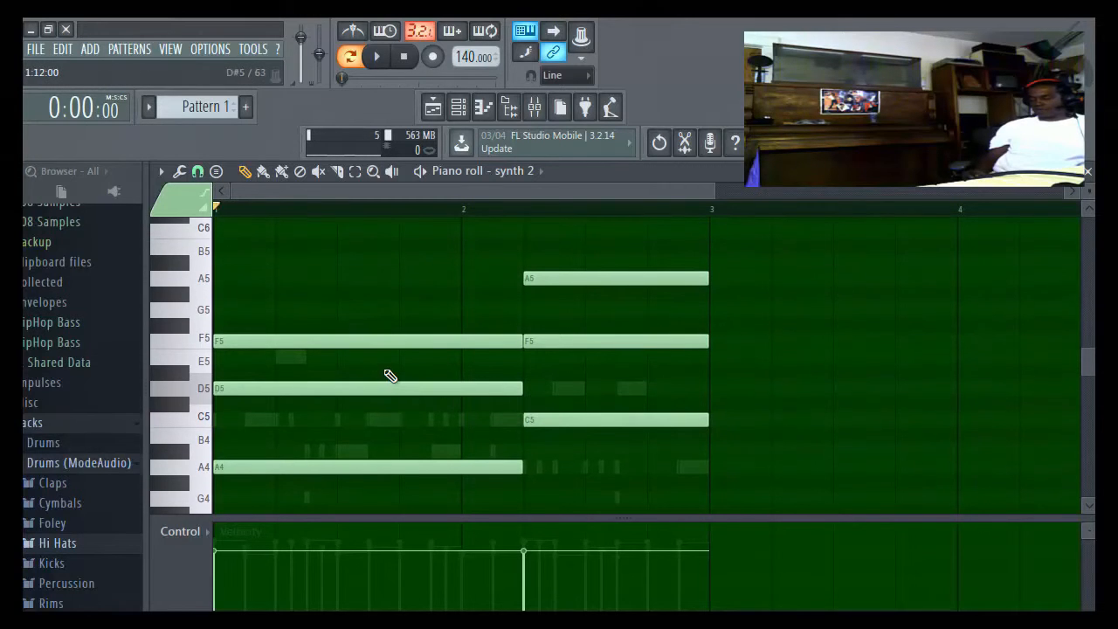
Step: Extend synth 2's chords upward with a long A5 note in the first and a C6 note in the second
left_click(324, 341)
left_click(221, 280)
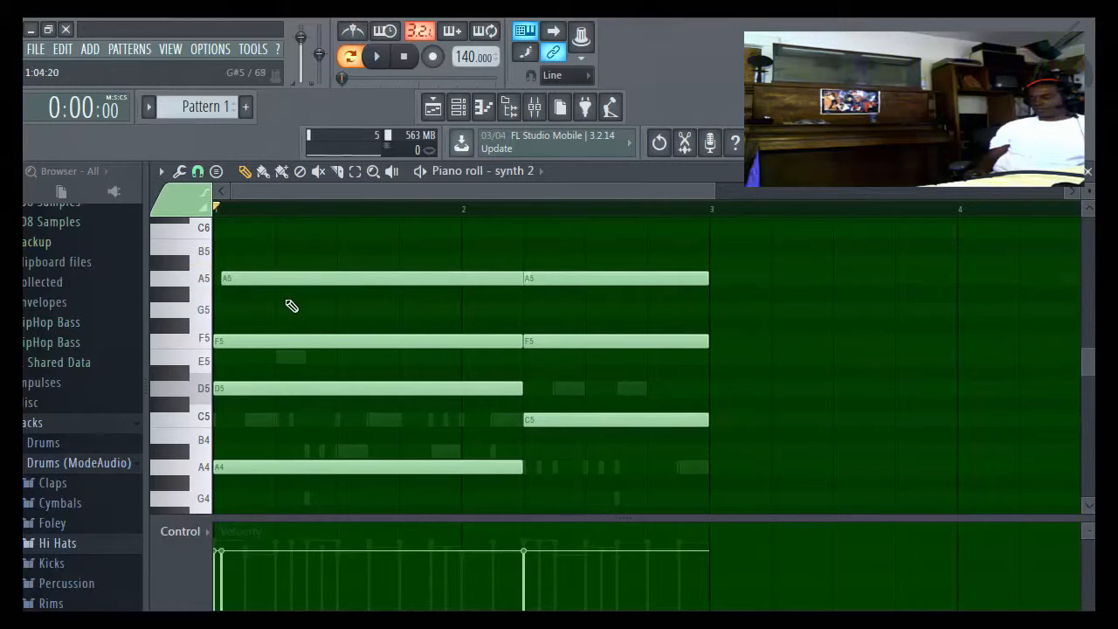
scroll(603, 313, "up", 1)
left_click(591, 328)
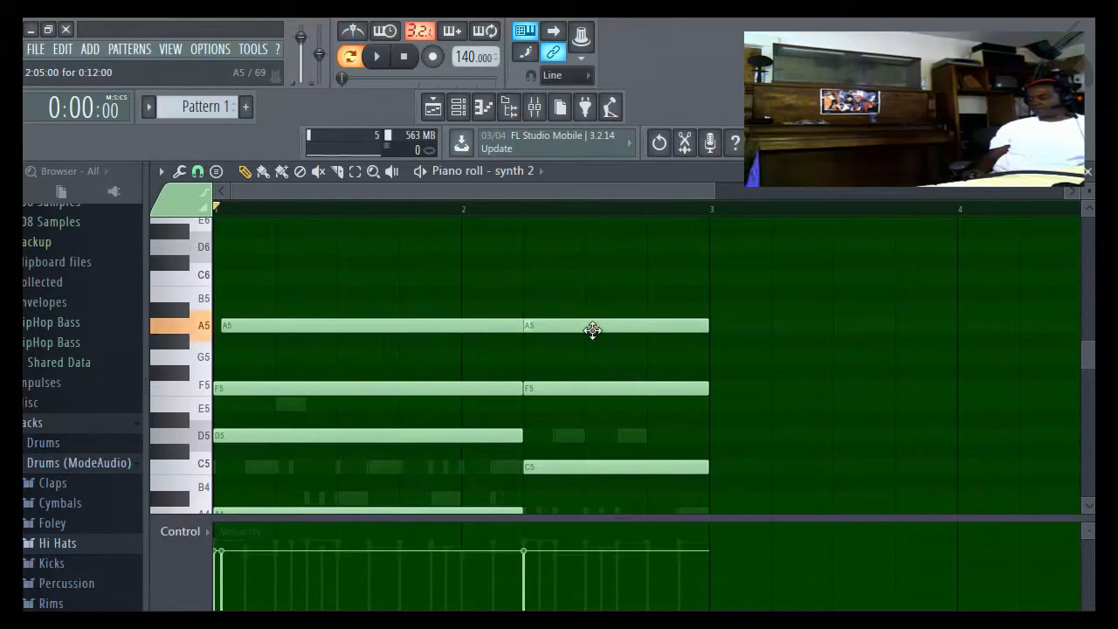
left_click(525, 279)
scroll(591, 346, "up", 2)
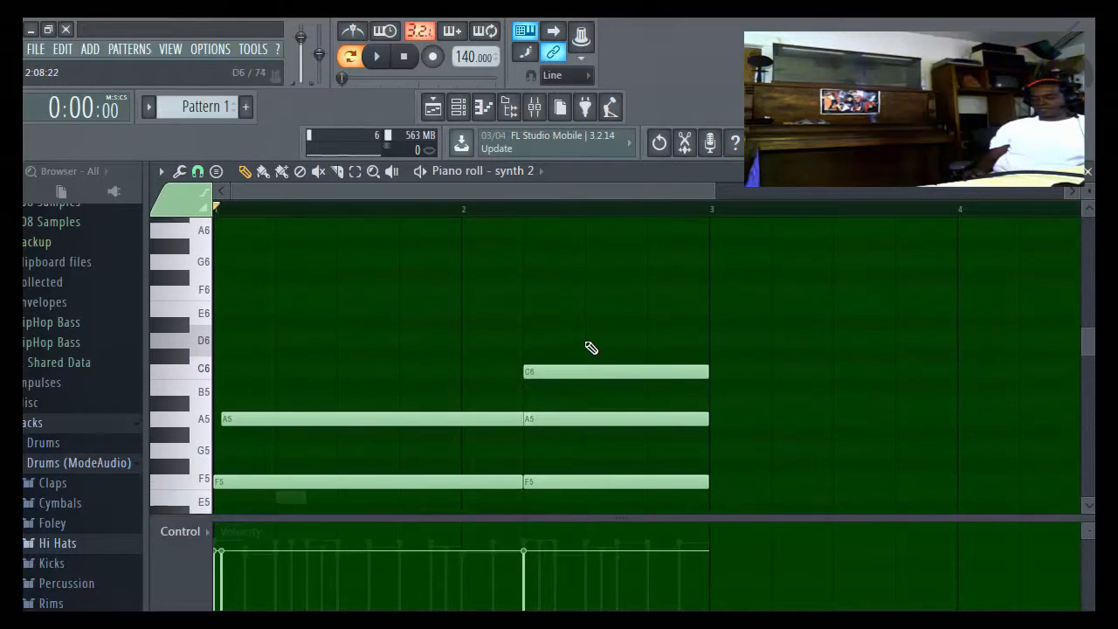
Step: Extend the upper A5 note back to the start of bar 1 and add short descending A6, G6 and E6 notes in bar 1
scroll(590, 347, "up", 1)
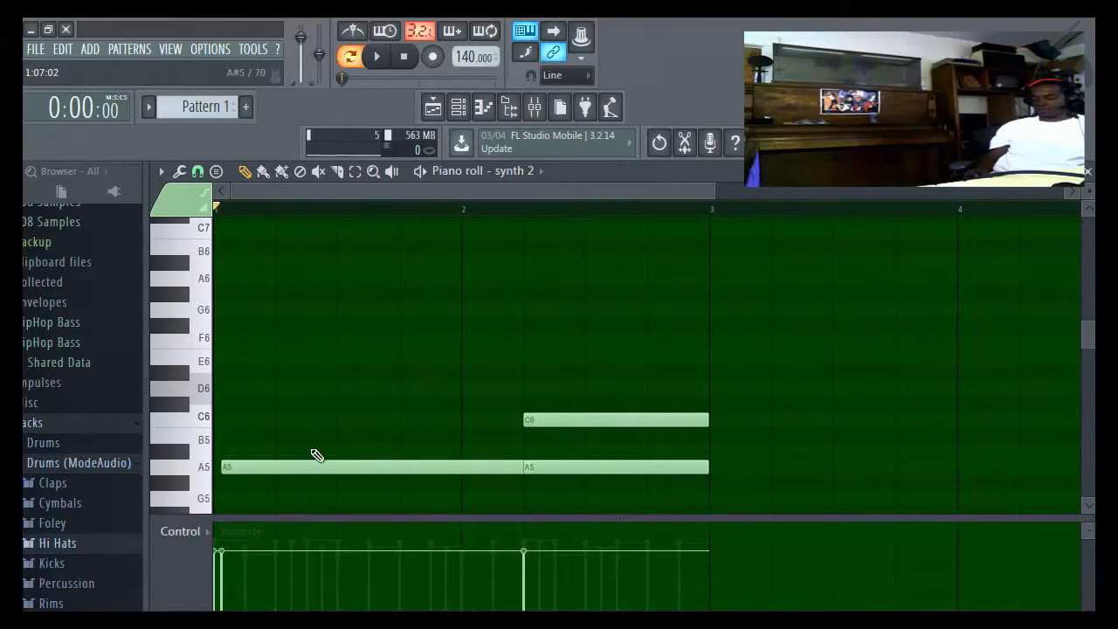
left_click_drag(319, 466, 307, 466)
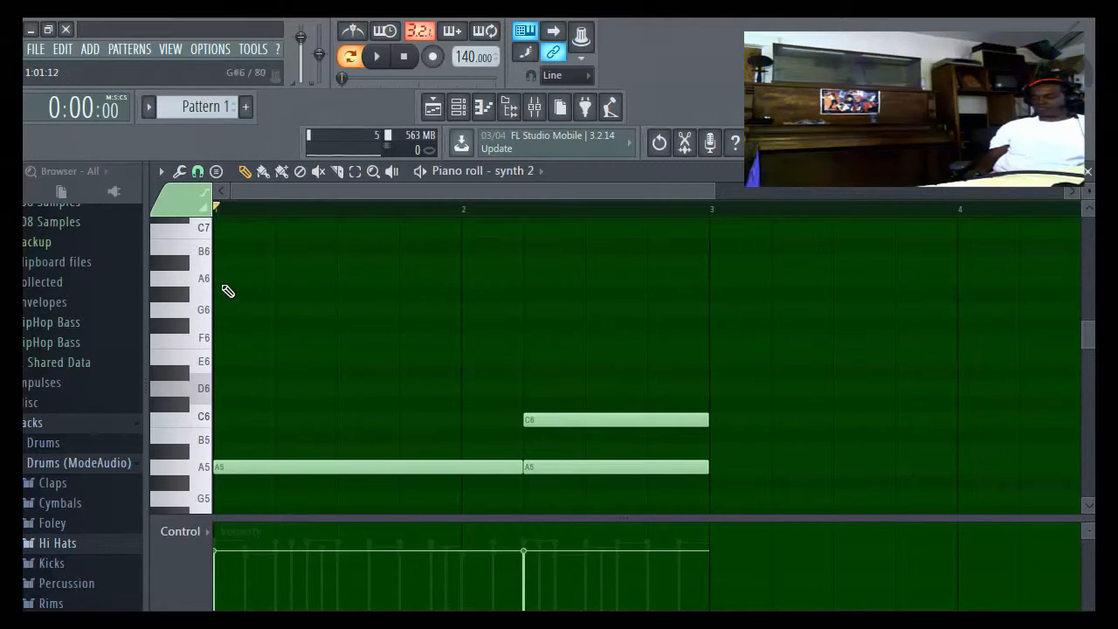
left_click(278, 280)
left_click_drag(526, 288, 409, 289)
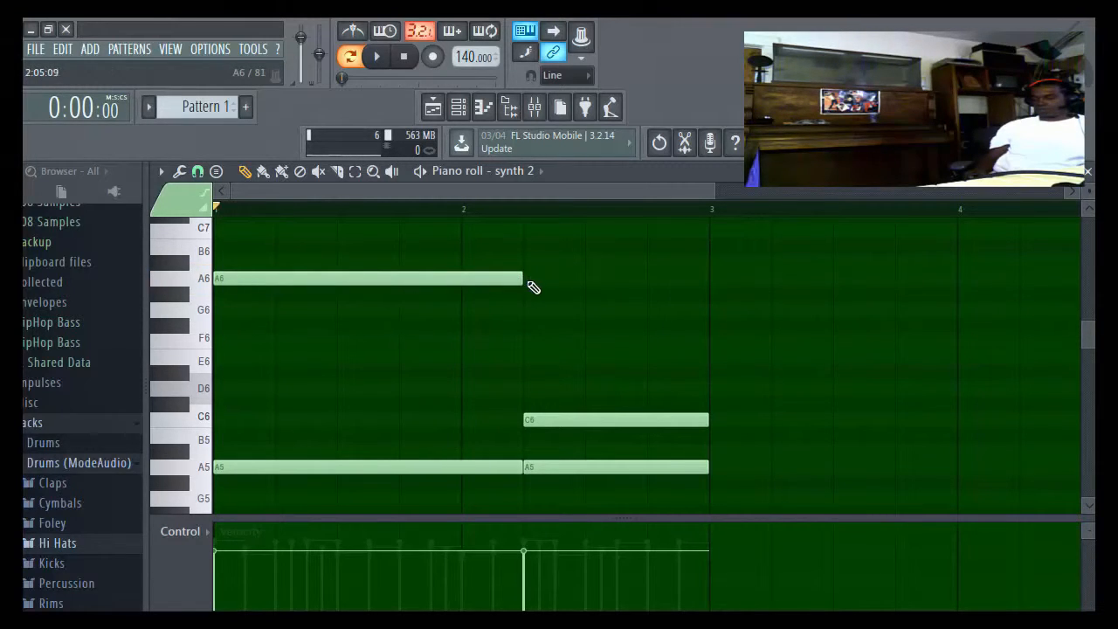
left_click_drag(523, 280, 326, 279)
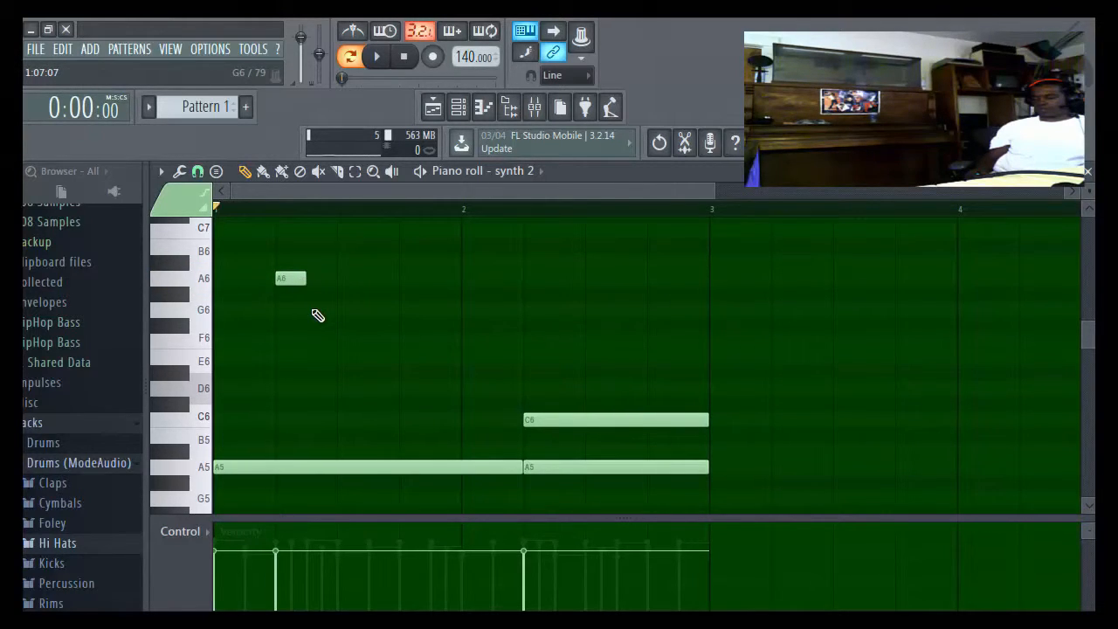
left_click(311, 310)
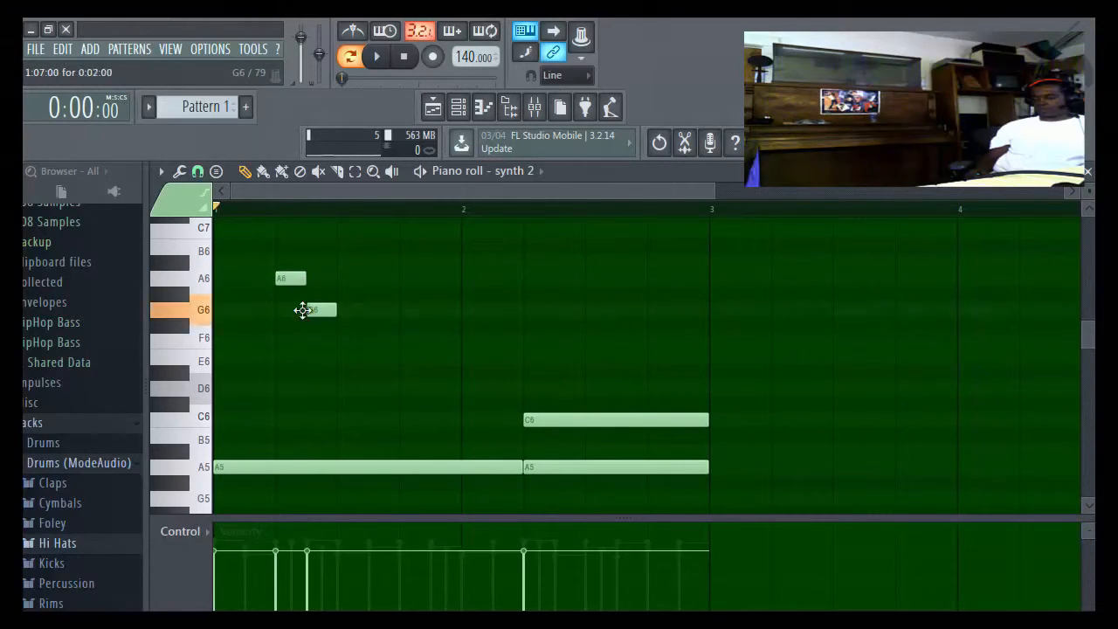
left_click(341, 356)
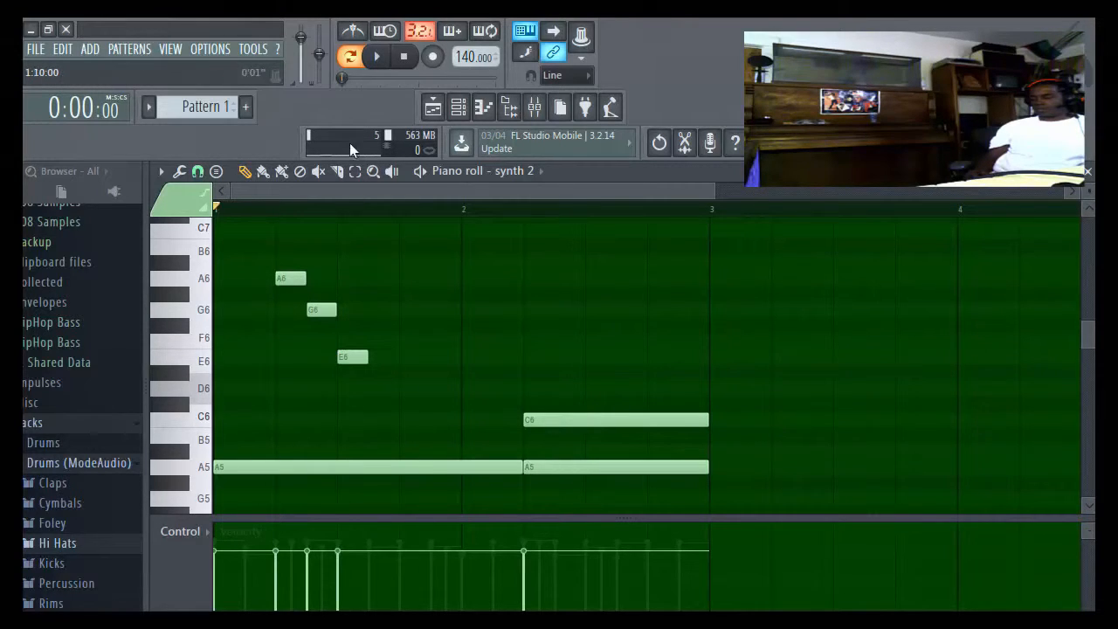
Step: Play the pattern back and lower the mixer level of Insert 7 to about -14.6 dB
left_click(380, 60)
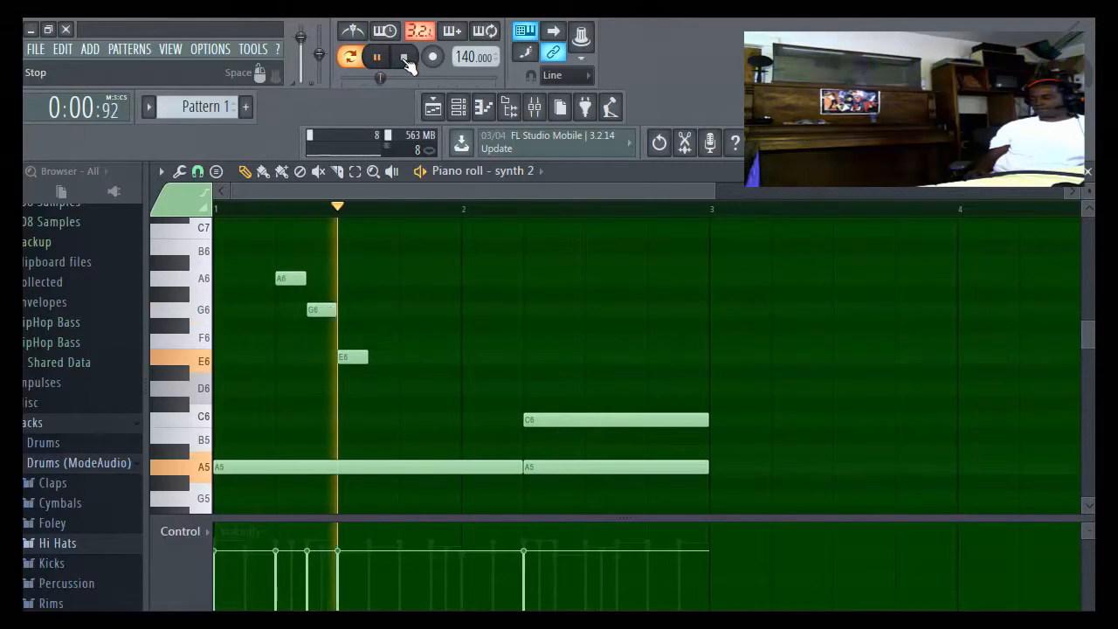
left_click(403, 56)
left_click(536, 107)
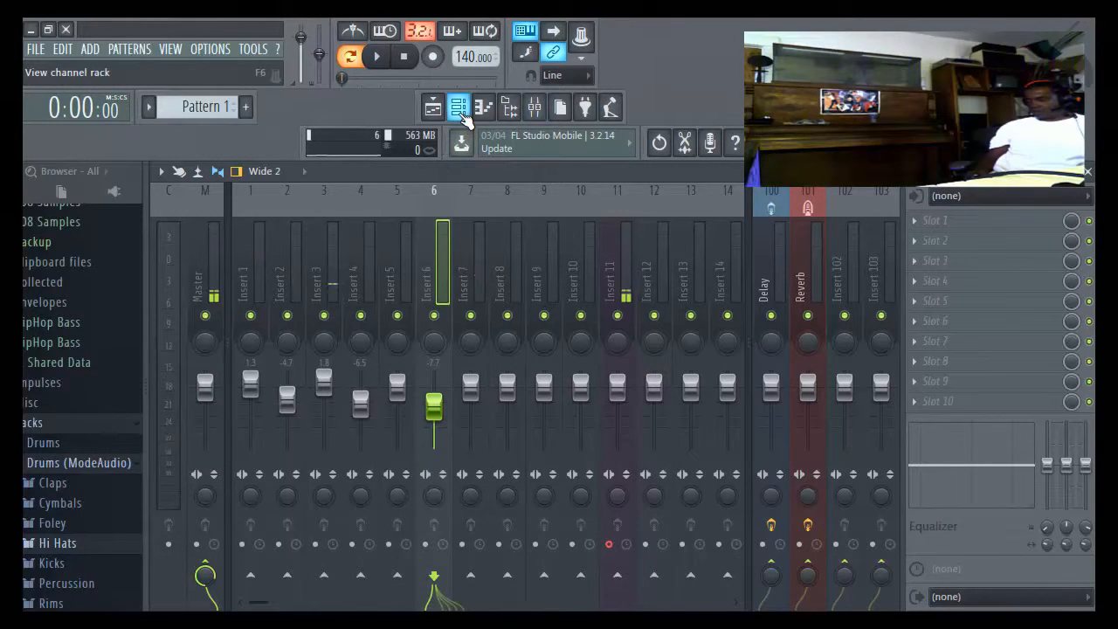
left_click(376, 57)
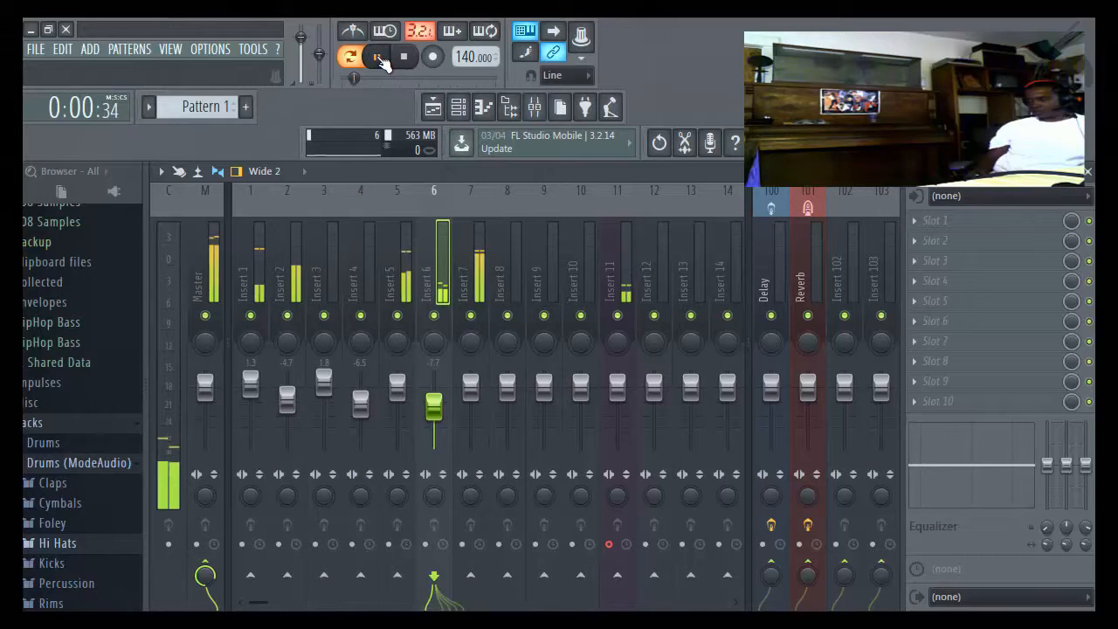
left_click(404, 57)
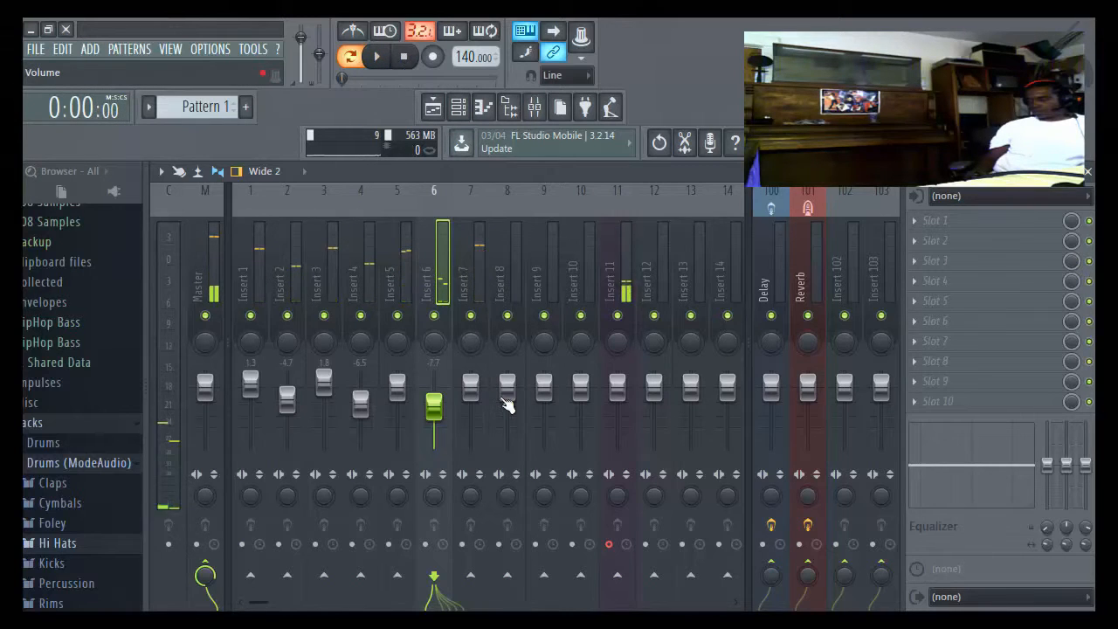
left_click_drag(477, 391, 475, 432)
Step: Load the Sequenced preset 001 The Driver in synth 2, start playback and close the synth
left_click(458, 105)
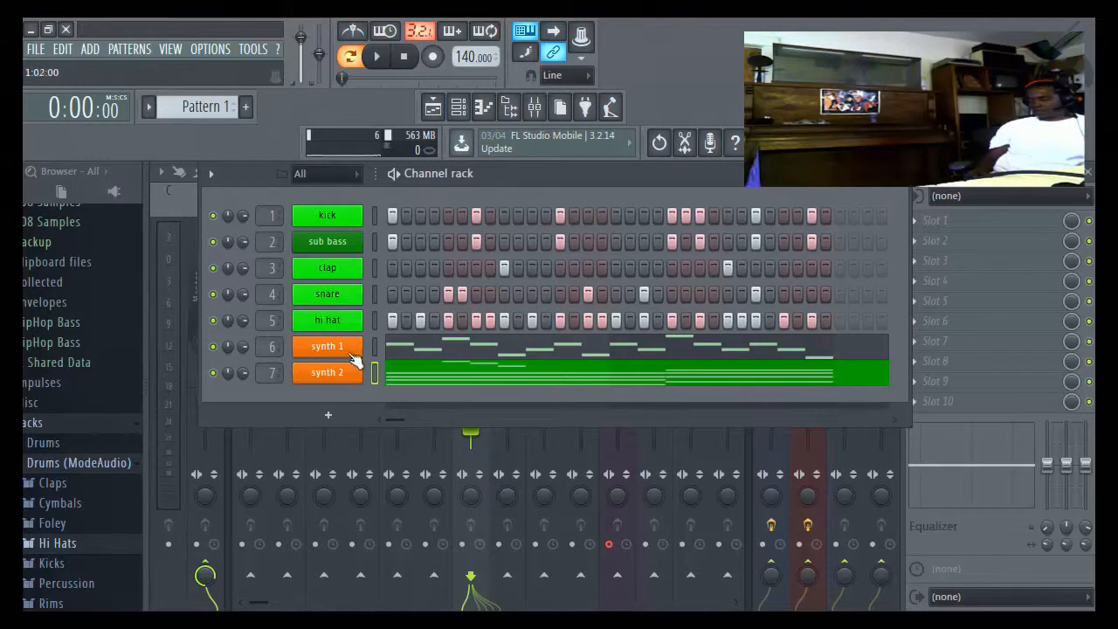
left_click(327, 373)
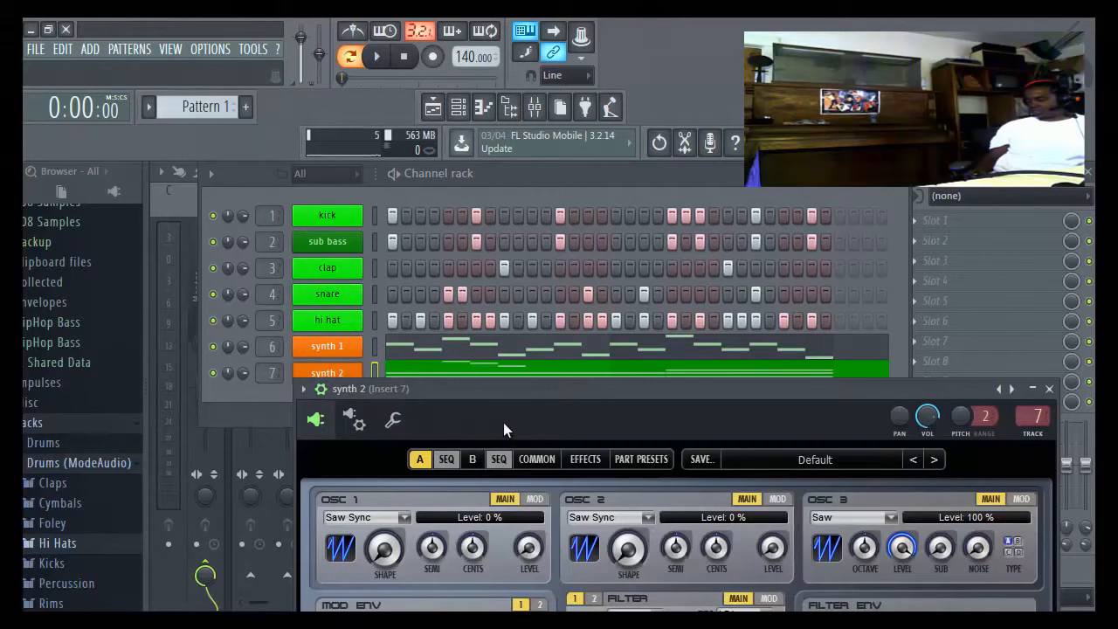
left_click_drag(525, 393, 460, 177)
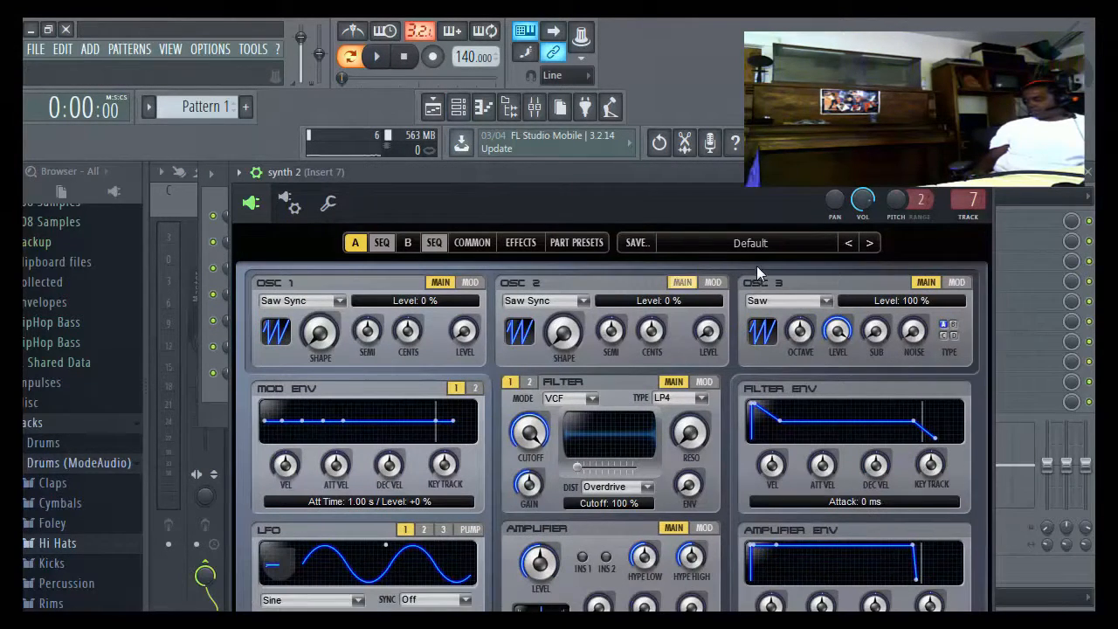
left_click(773, 246)
mouse_move(753, 287)
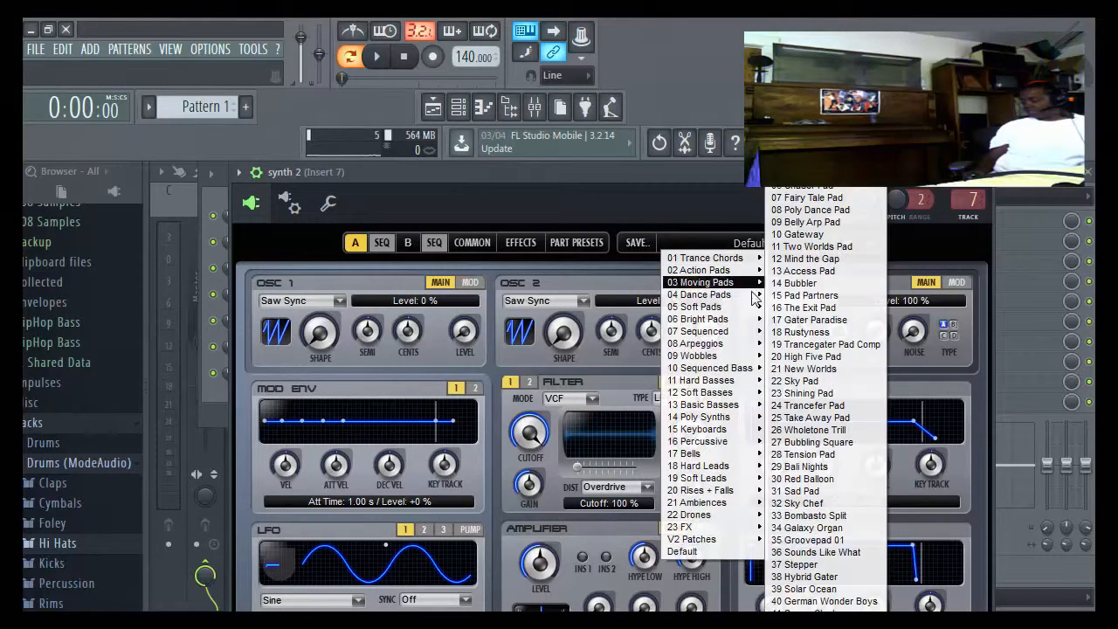
mouse_move(753, 333)
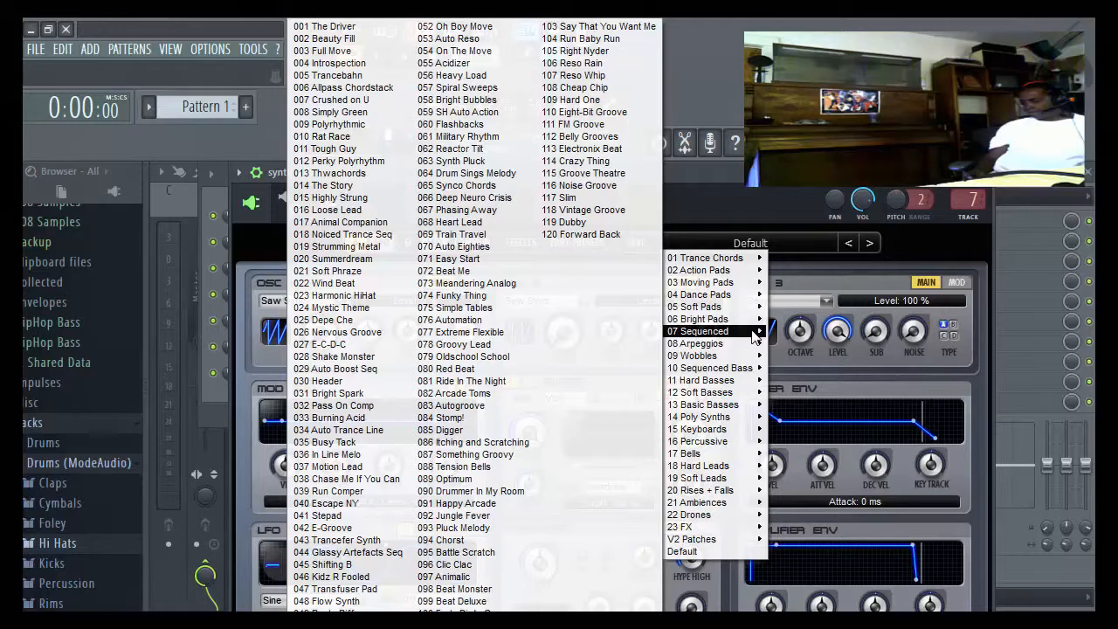
left_click(336, 27)
left_click(380, 61)
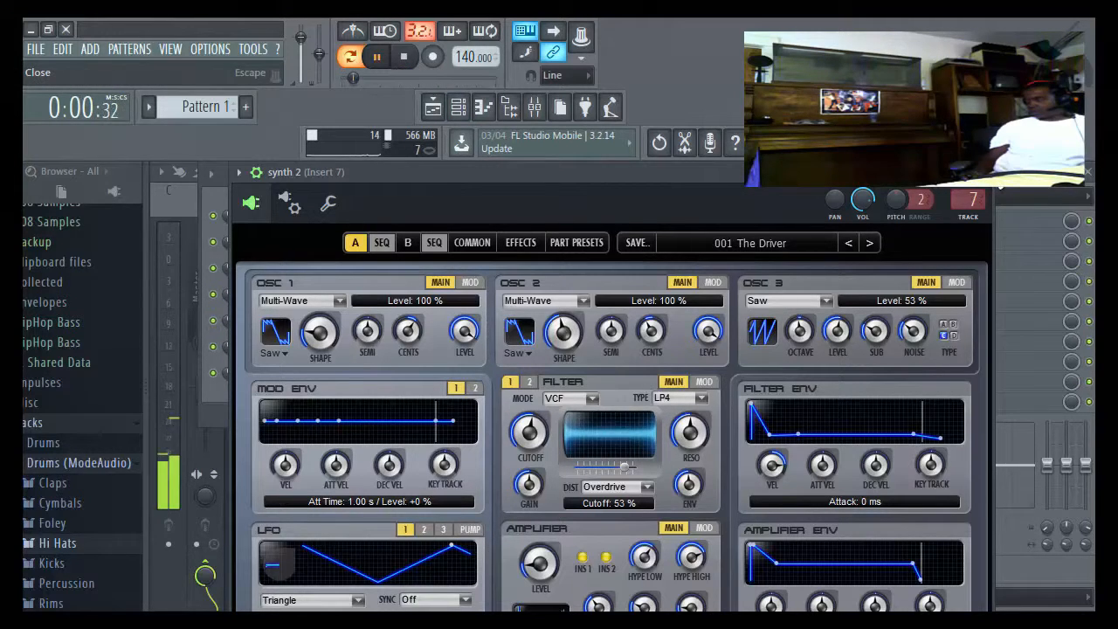
left_click(992, 172)
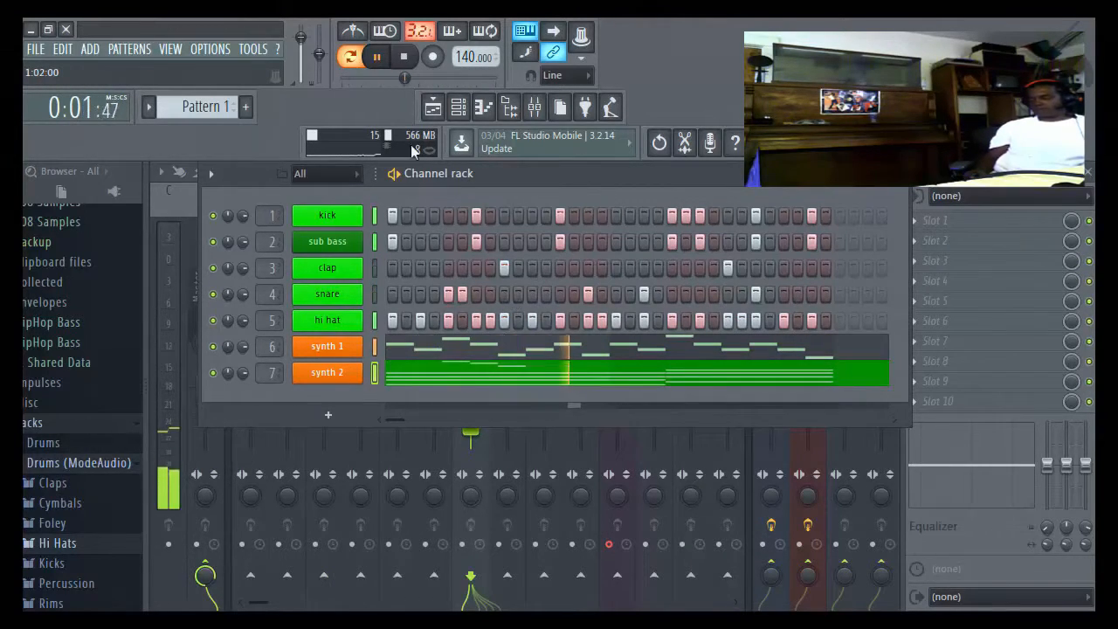
Step: Balance the mixer during playback: Insert 7 at -15.5 dB, Insert 6 at -6.8 dB, Insert 2 at -4.3 dB and Insert 3 at 2.6 dB
left_click(483, 107)
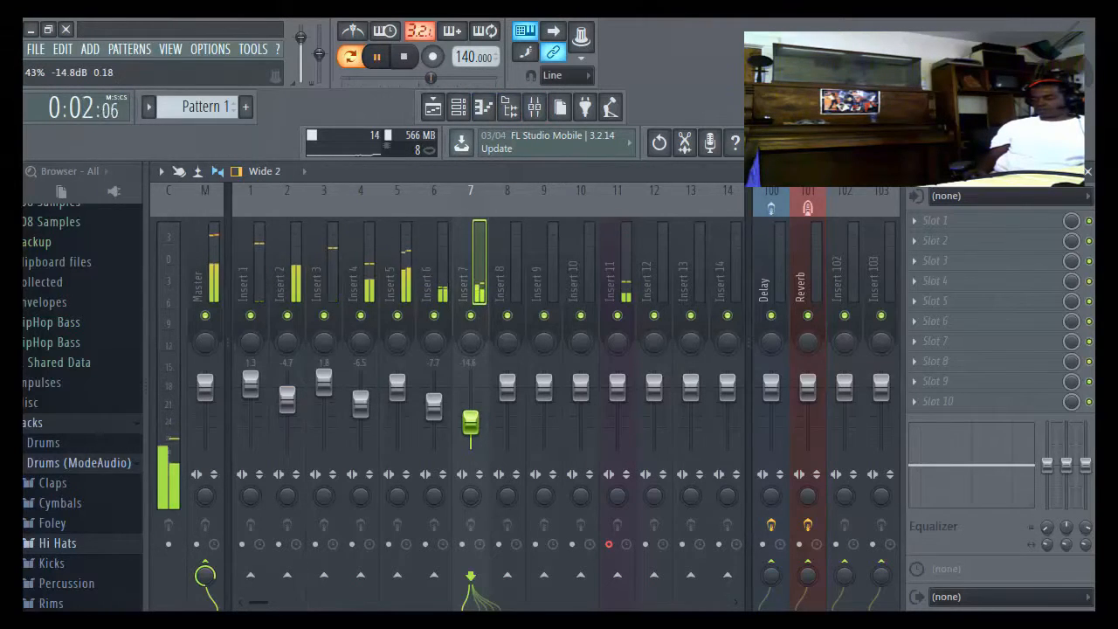
left_click_drag(471, 423, 471, 425)
left_click(435, 409)
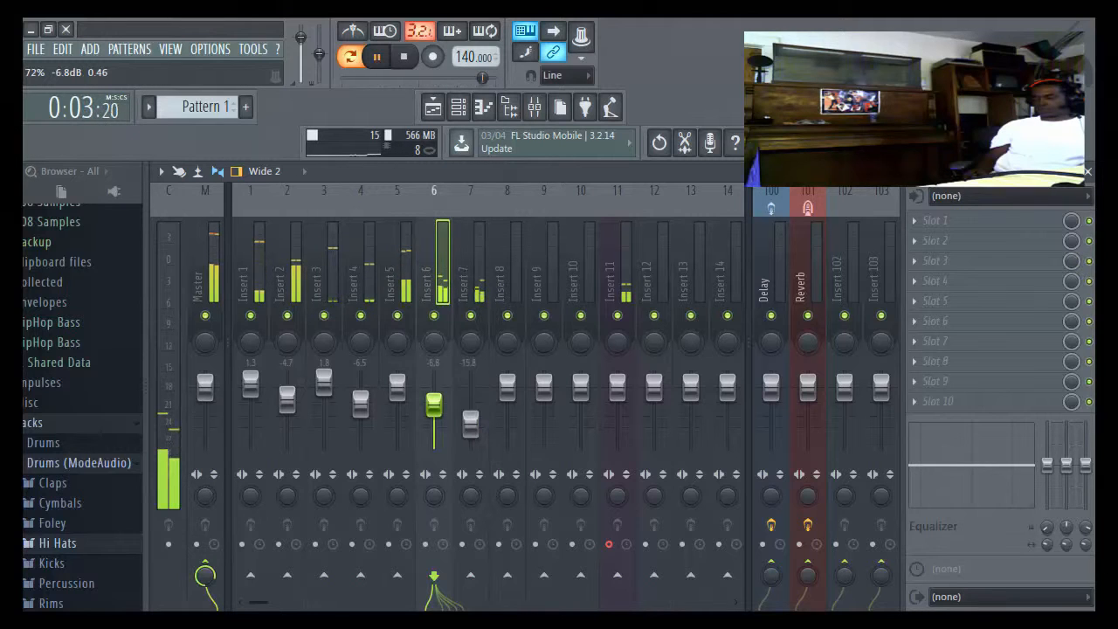
left_click_drag(470, 428, 470, 423)
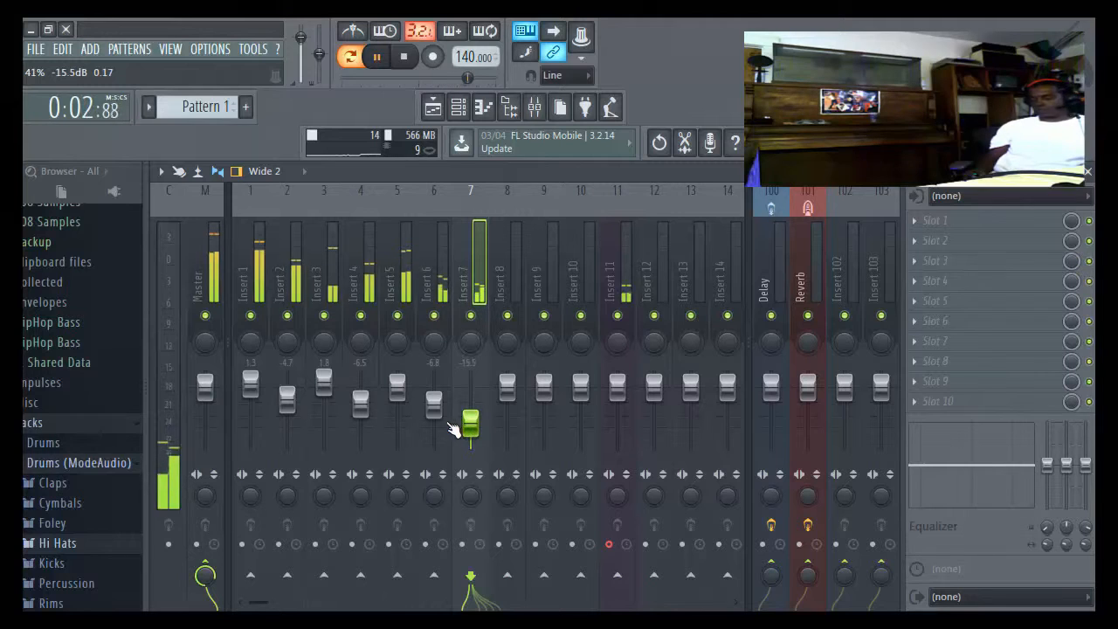
left_click_drag(287, 403, 326, 386)
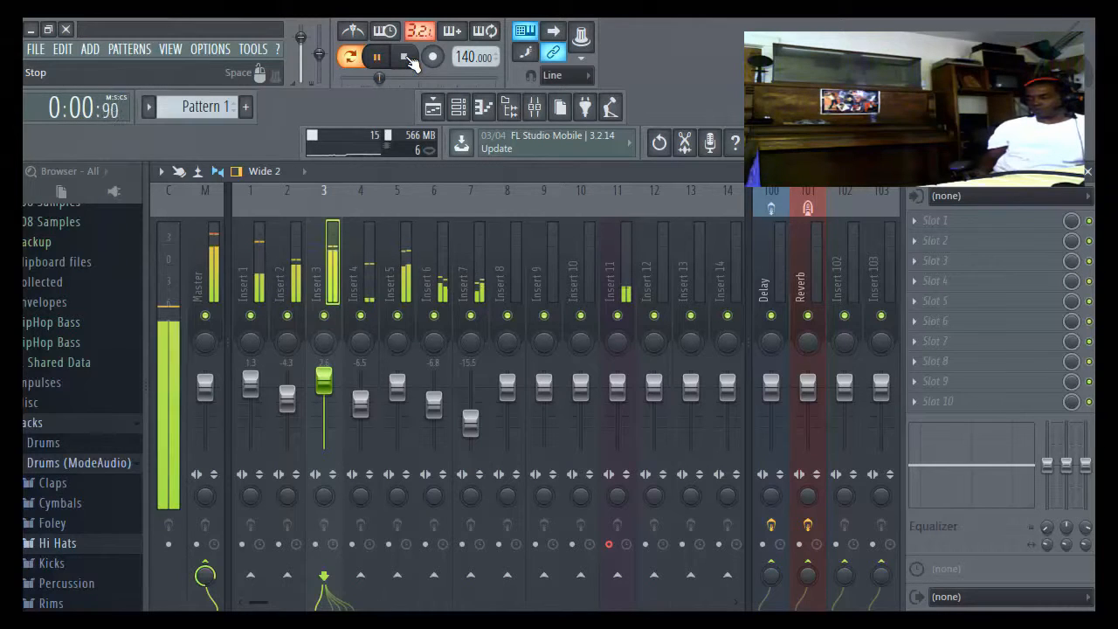
left_click(404, 57)
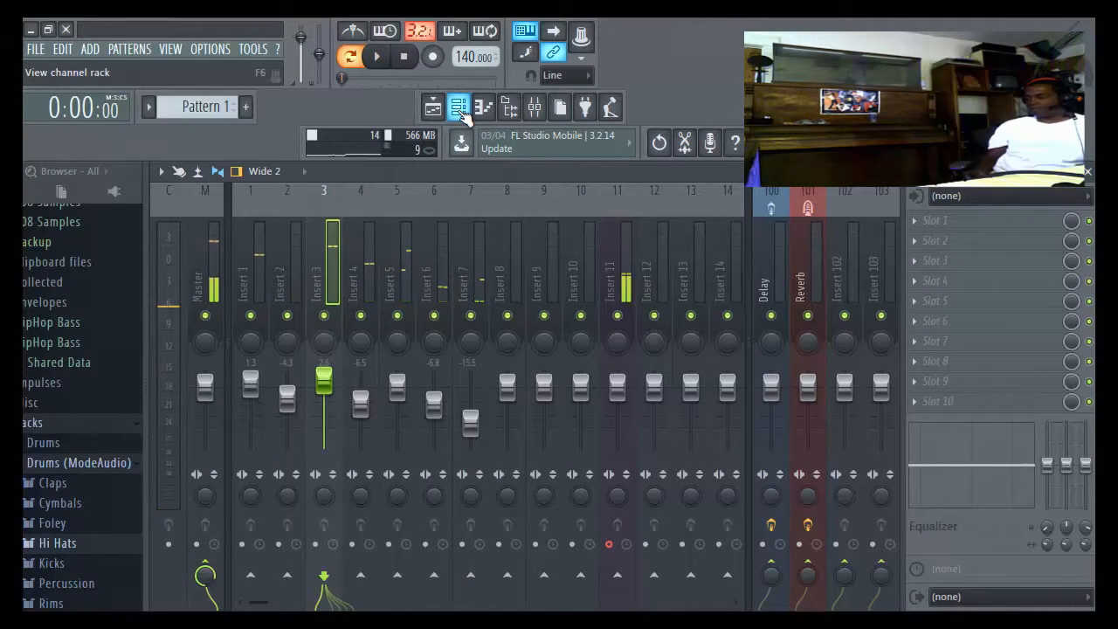
Step: Play the pattern back from the channel rack to check the balance
left_click(459, 107)
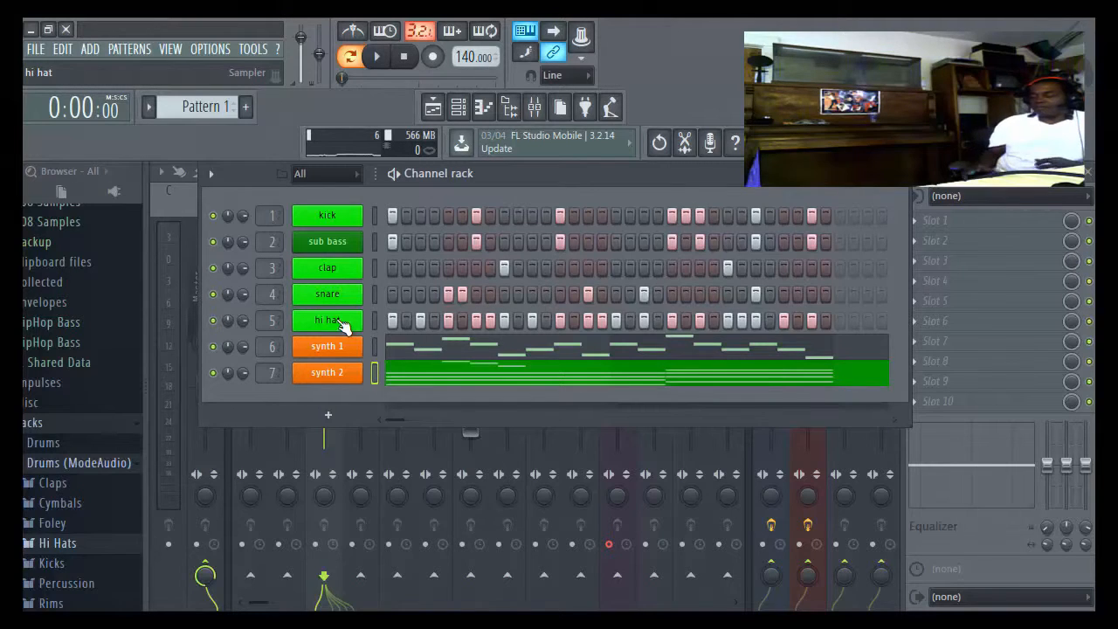
left_click(383, 59)
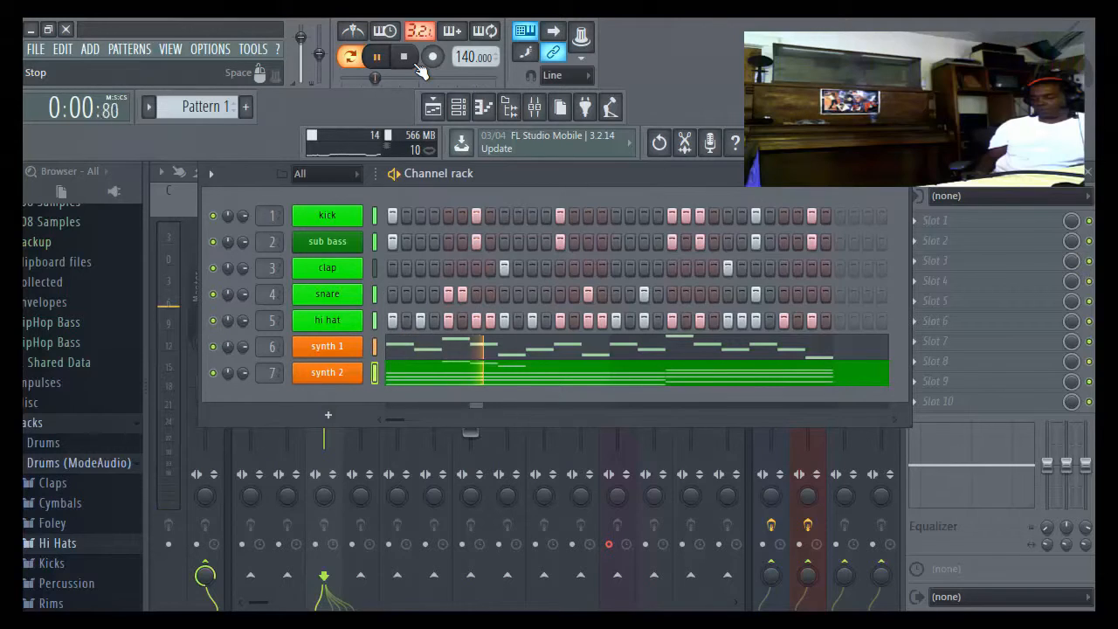
left_click(418, 66)
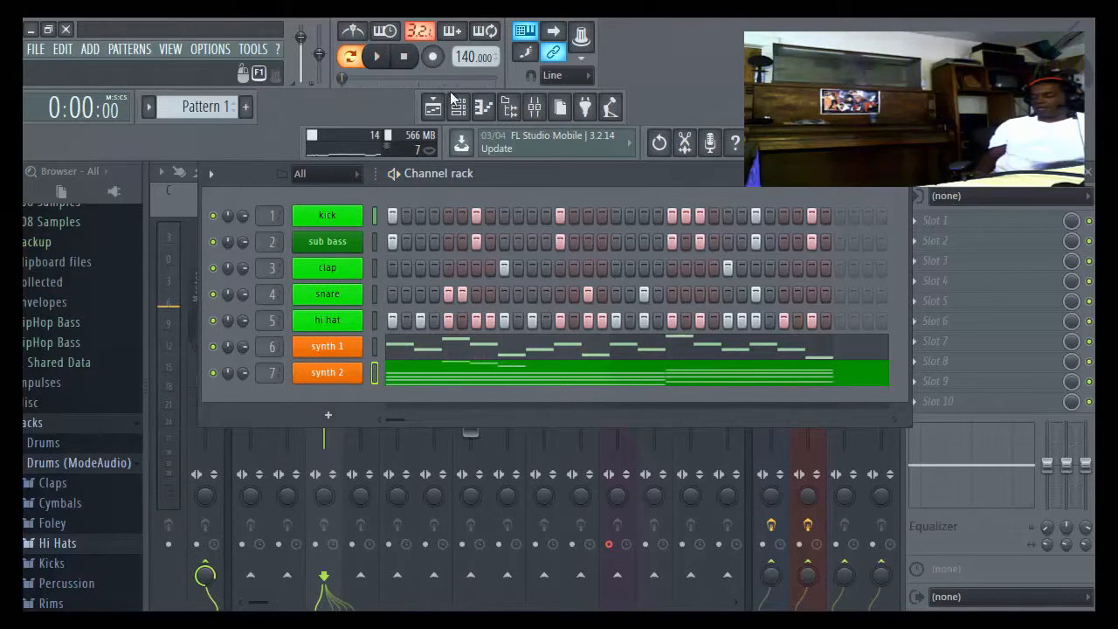
Step: Sidechain Insert 1 to Insert 2 in the mixer and raise the send level while the pattern plays
left_click(535, 107)
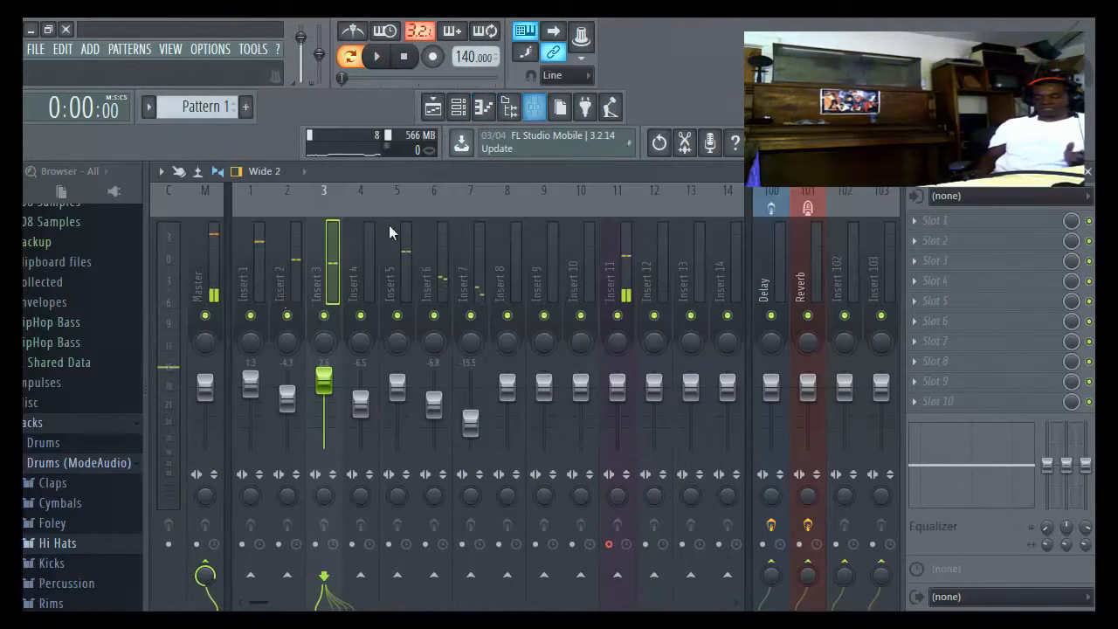
left_click(252, 273)
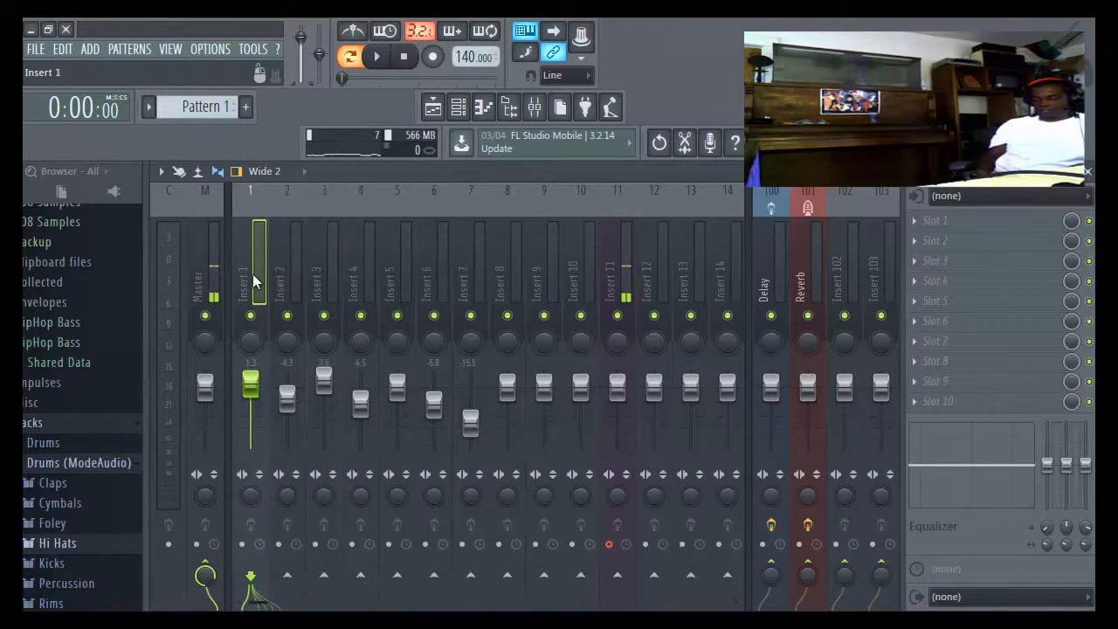
left_click(377, 58)
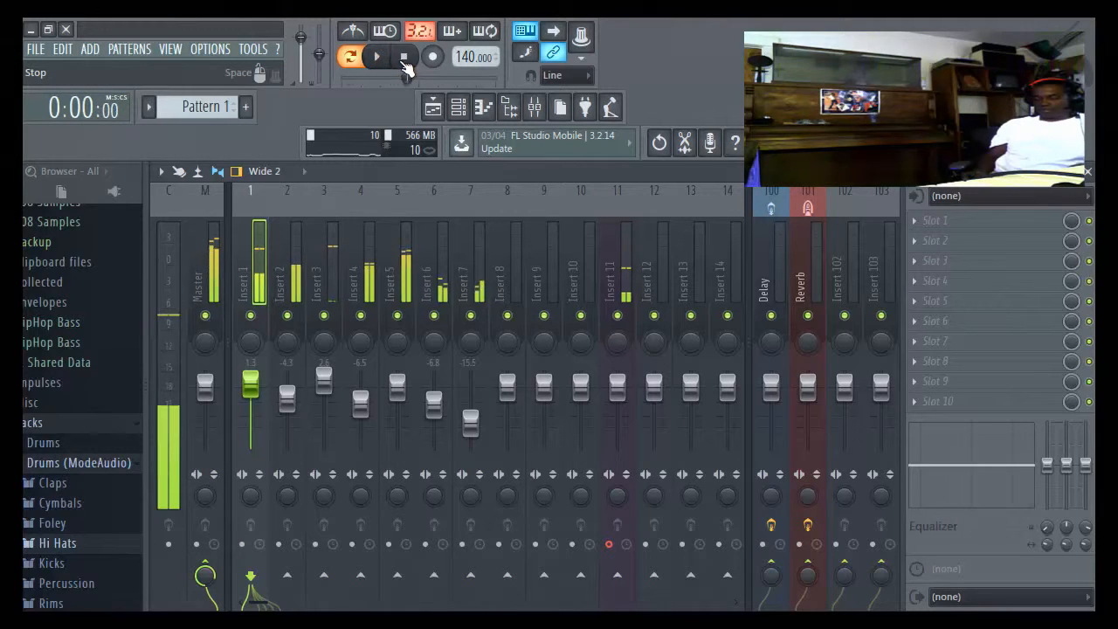
left_click(403, 57)
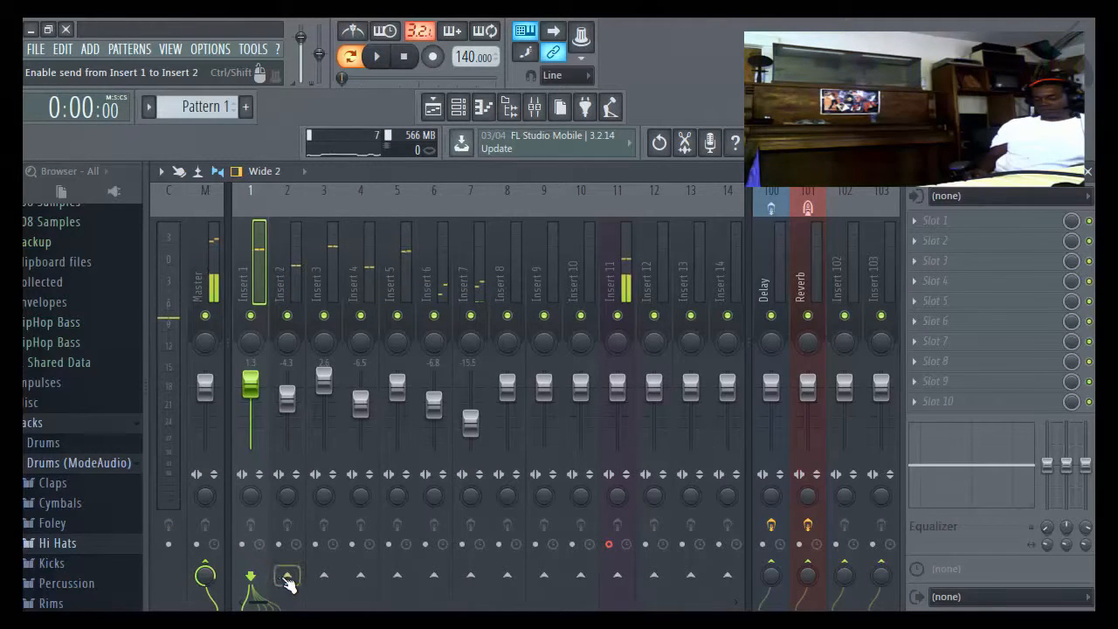
right_click(289, 578)
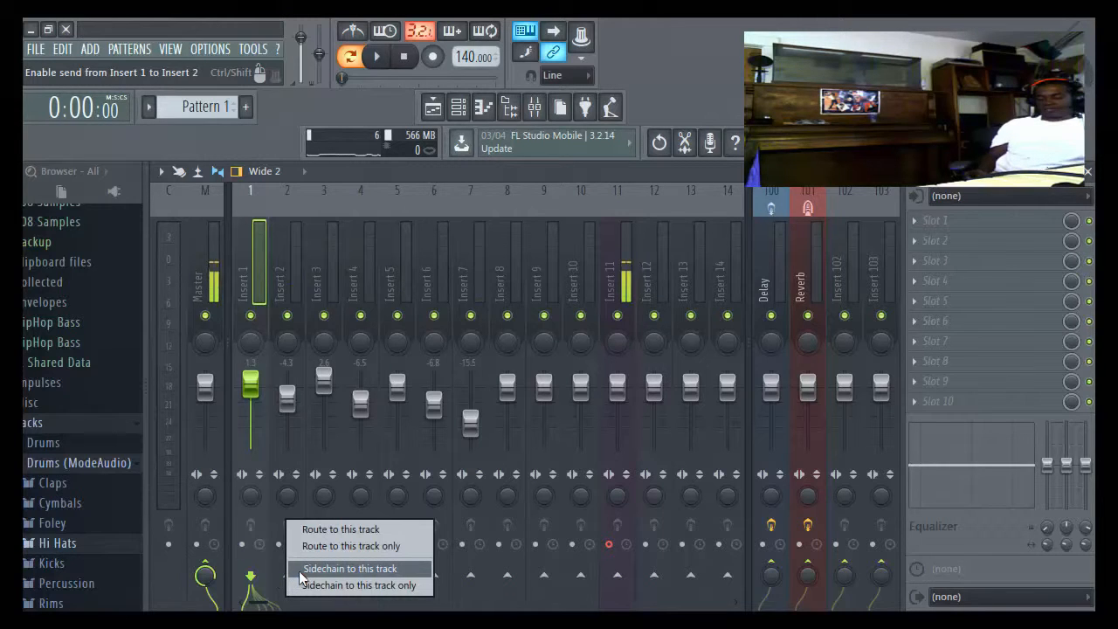
left_click(301, 576)
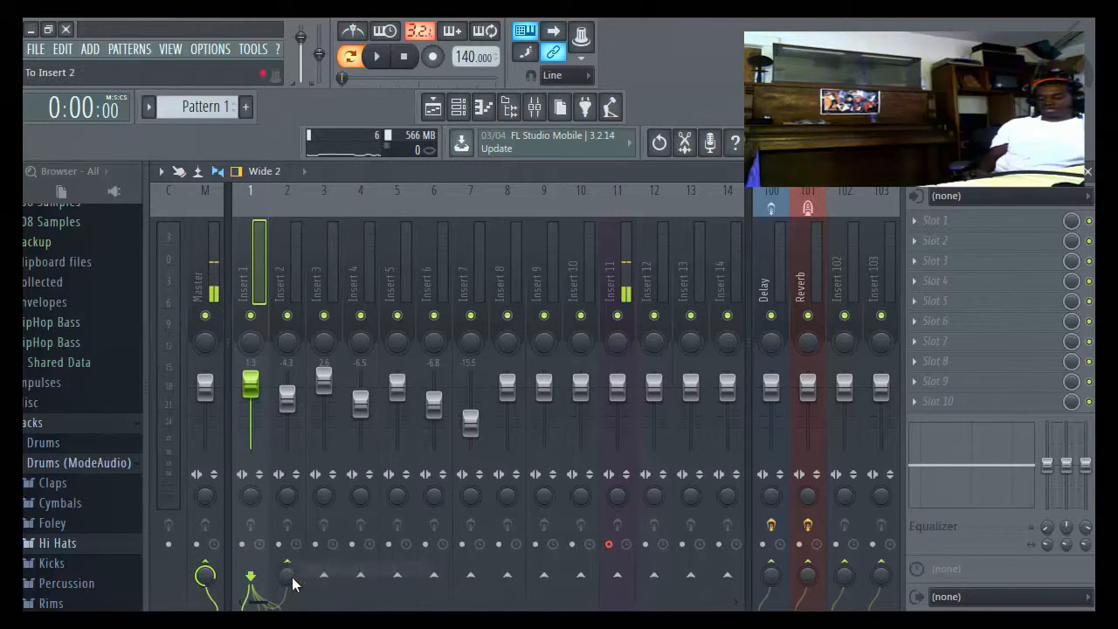
left_click(382, 57)
left_click_drag(288, 575, 288, 545)
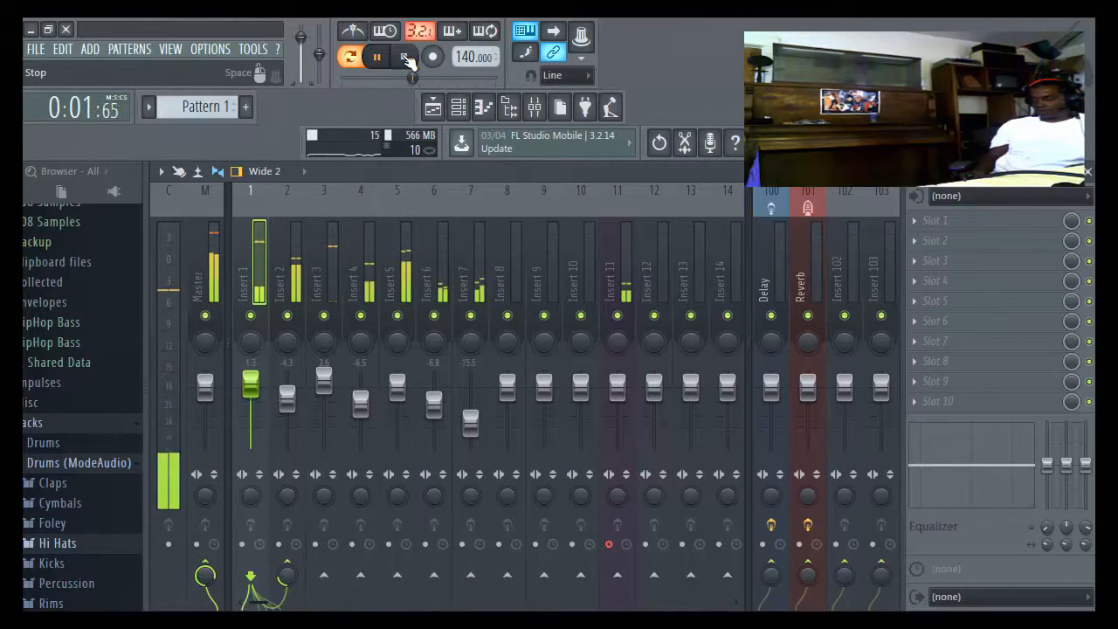
left_click(407, 59)
Step: Adjust the hi hat sample's fade-out in its channel settings while the pattern plays, and stop playback
left_click(439, 275)
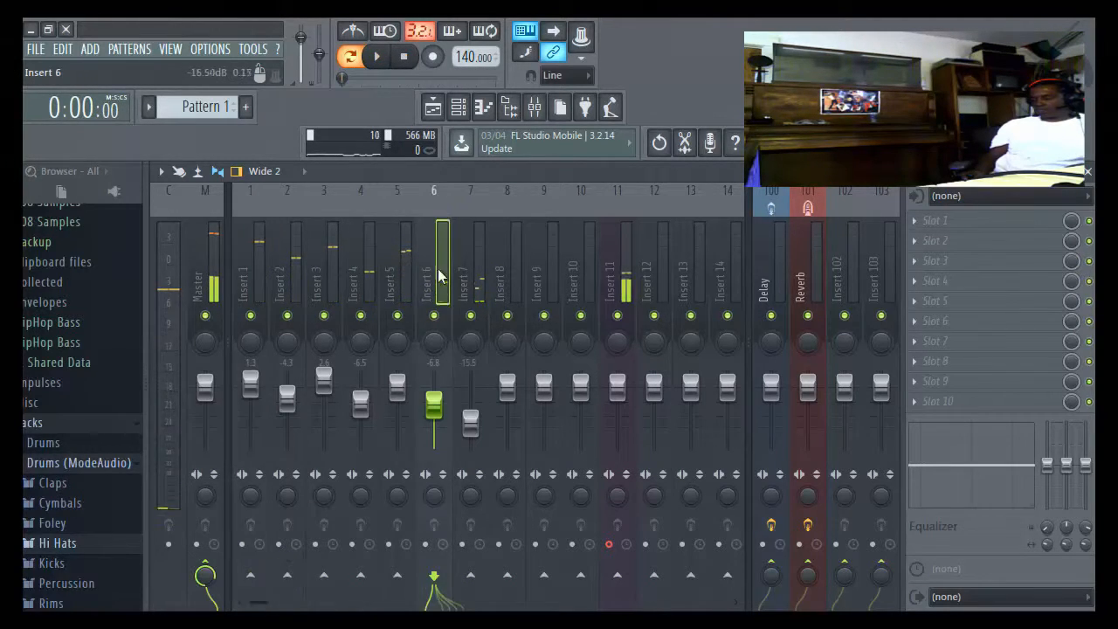
left_click(458, 106)
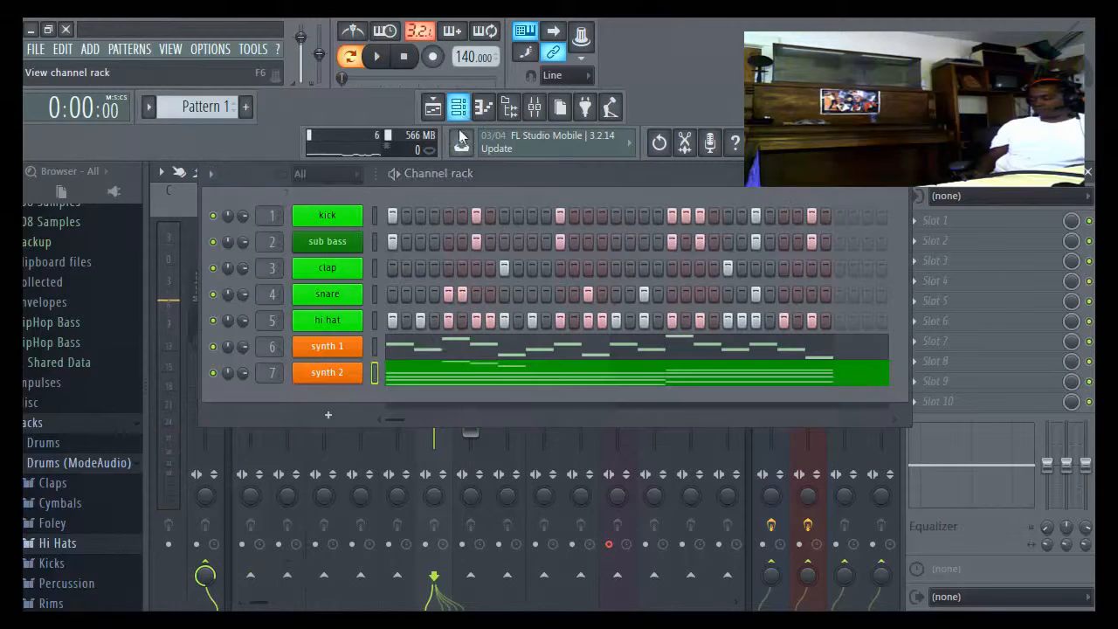
left_click(345, 322)
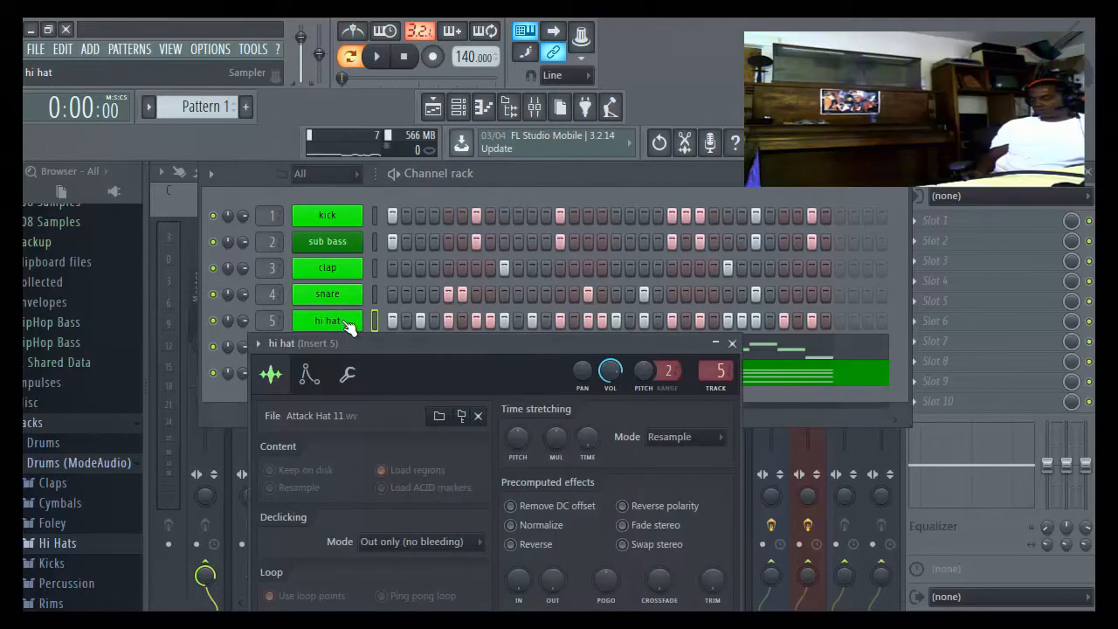
left_click_drag(473, 348, 489, 220)
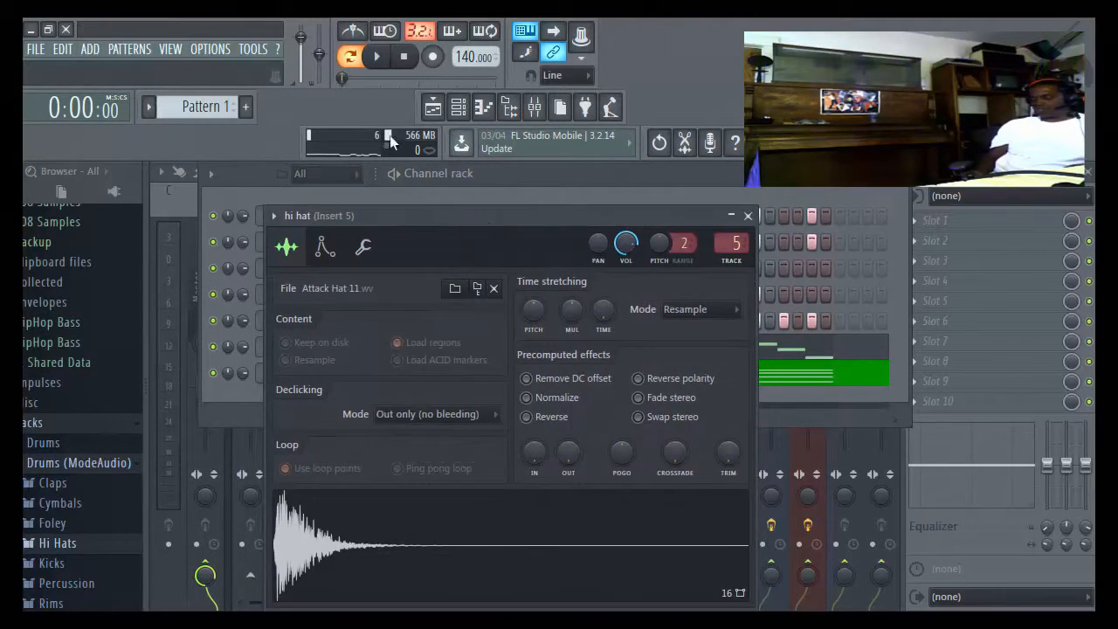
left_click(376, 57)
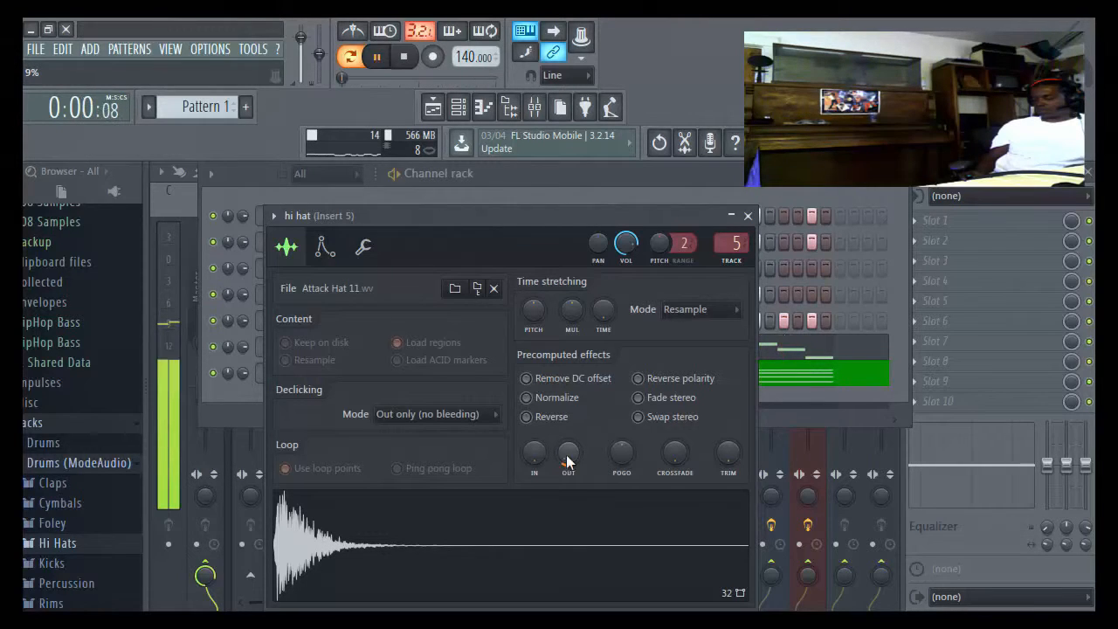
left_click(748, 216)
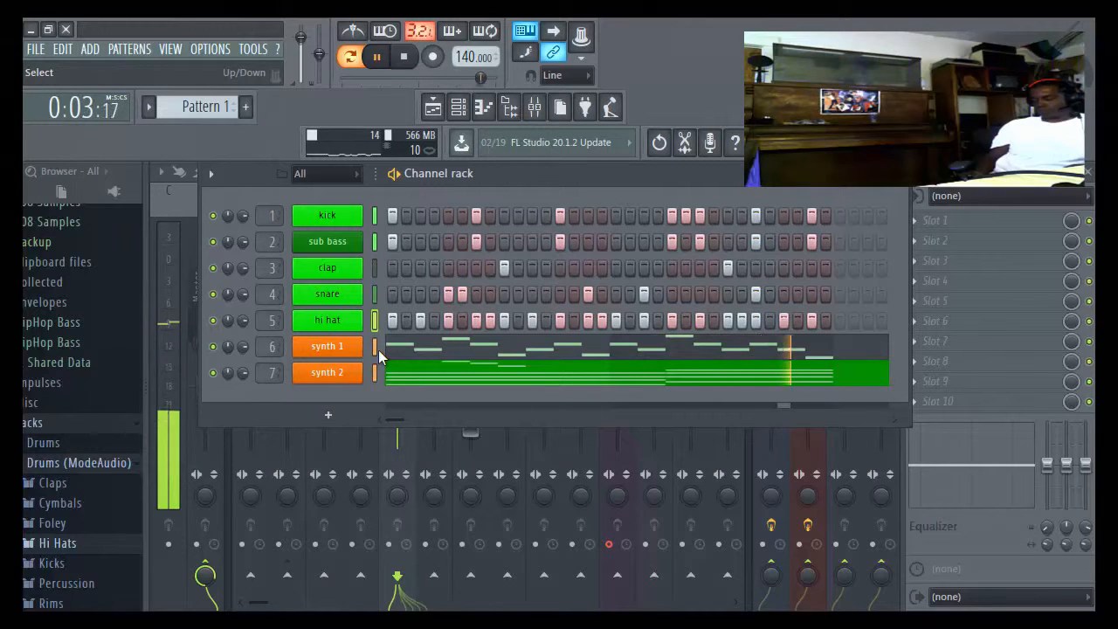
left_click(406, 61)
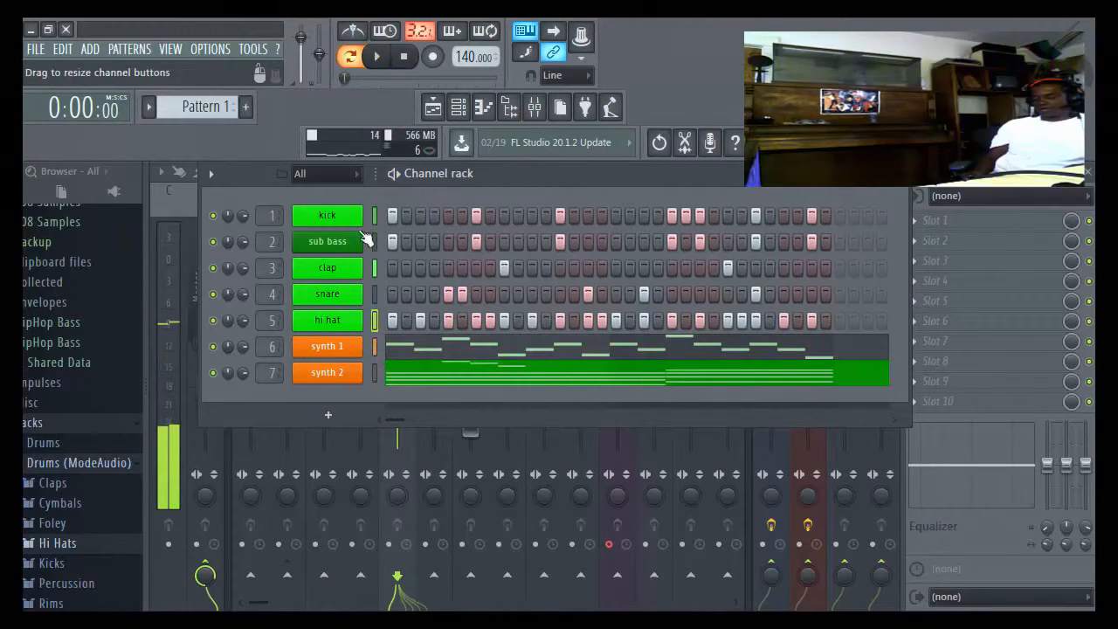
Step: Apply Quick quantize to the synth 2 notes in the piano roll
left_click(326, 373)
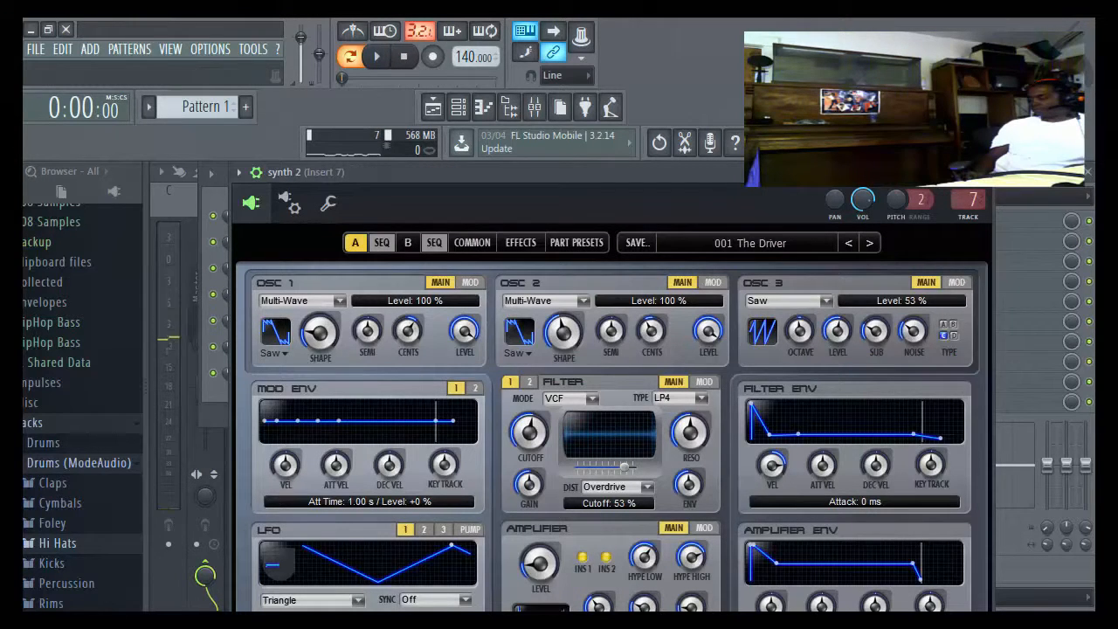
left_click(988, 179)
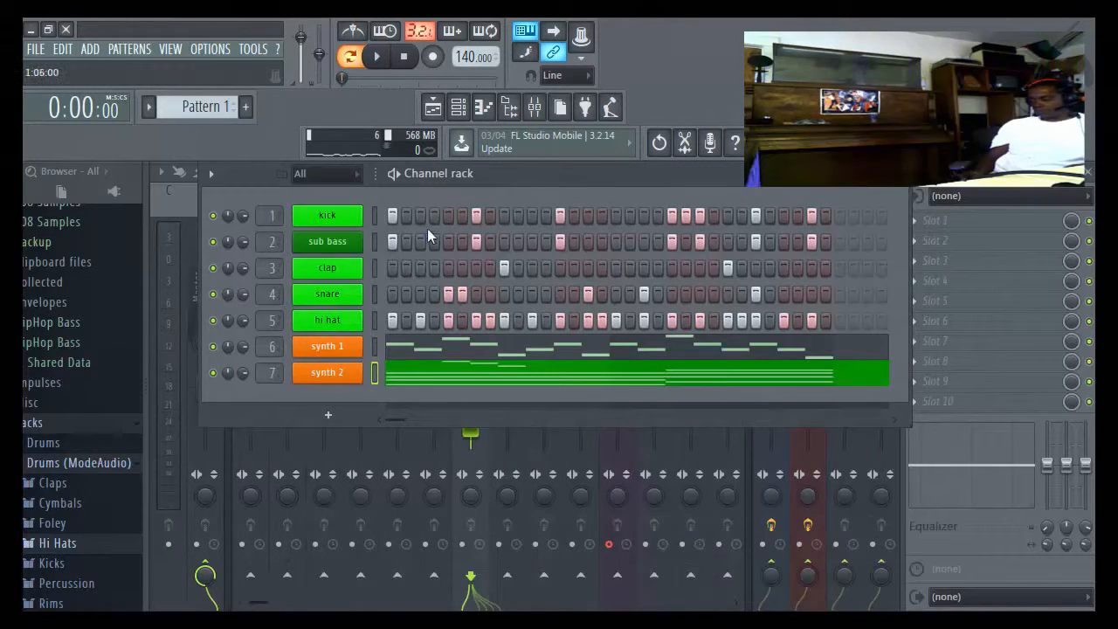
left_click(484, 107)
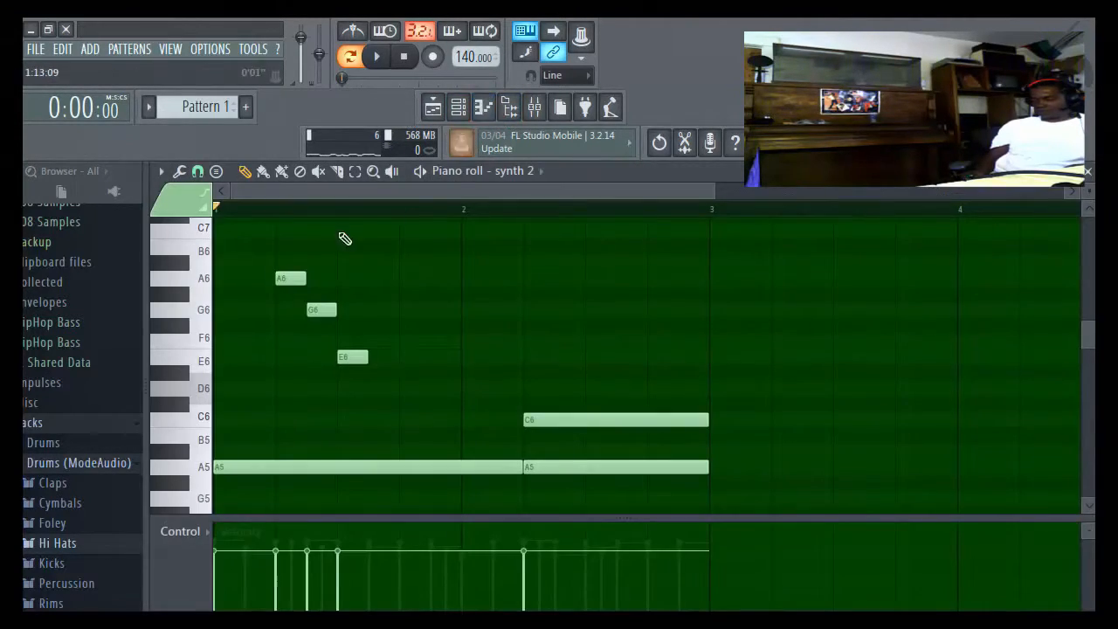
left_click(180, 172)
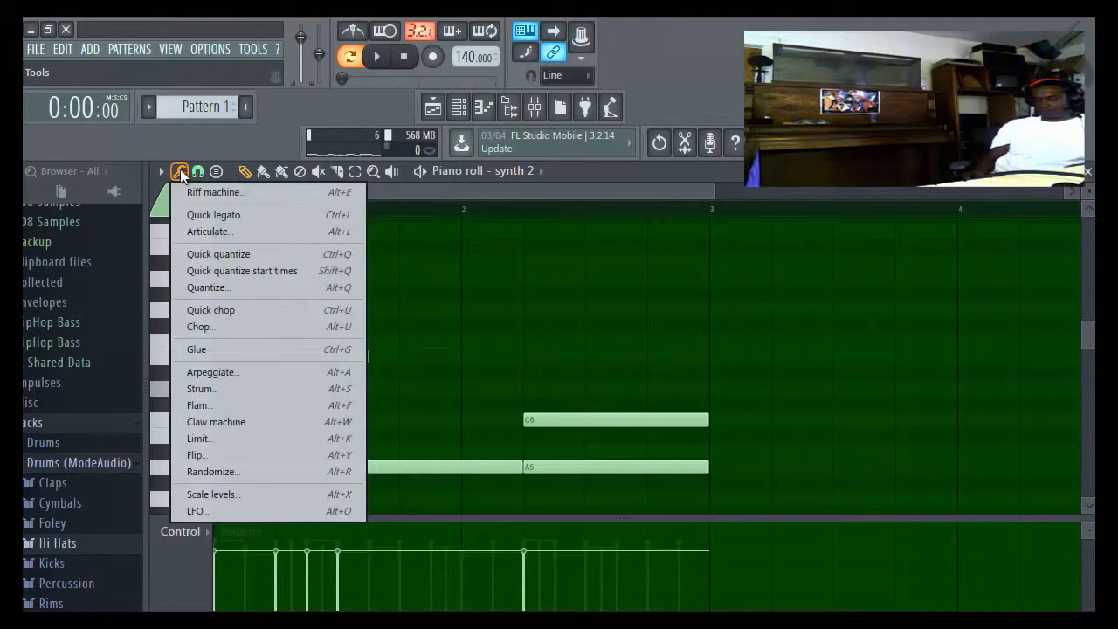
left_click(200, 254)
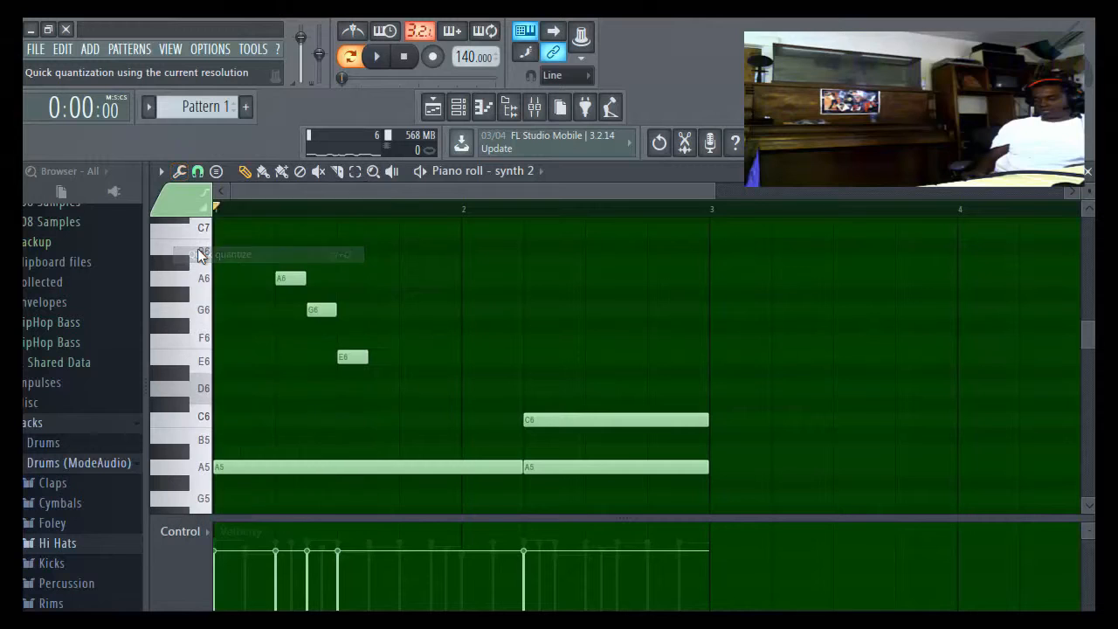
Step: Randomize the velocity levels of the synth 2 notes with the Bipolar option and accept the result
left_click(180, 172)
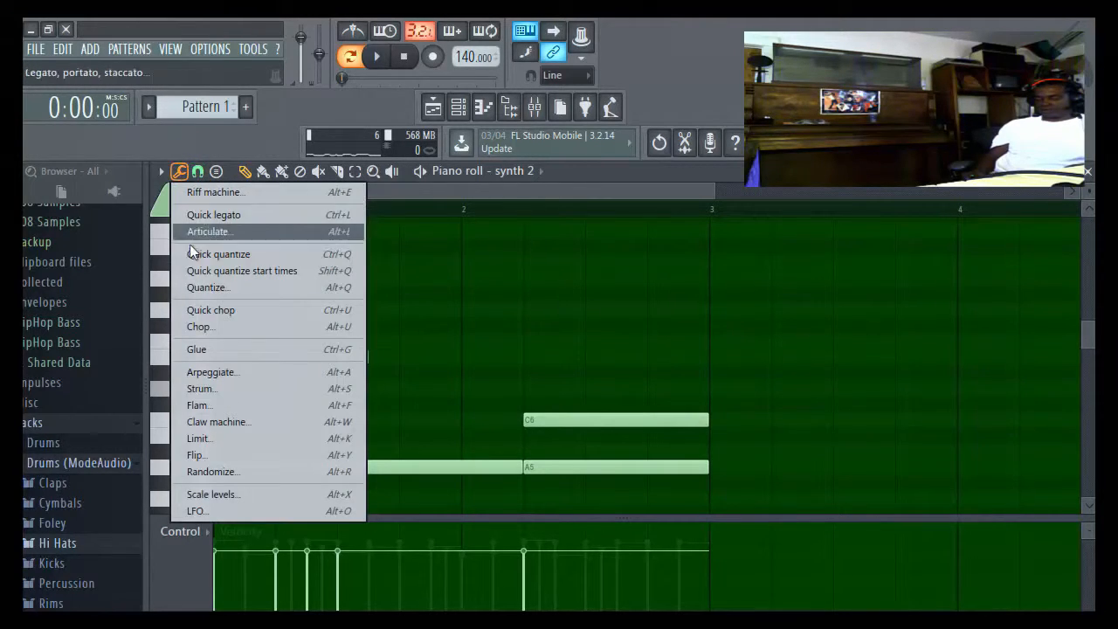
left_click(237, 470)
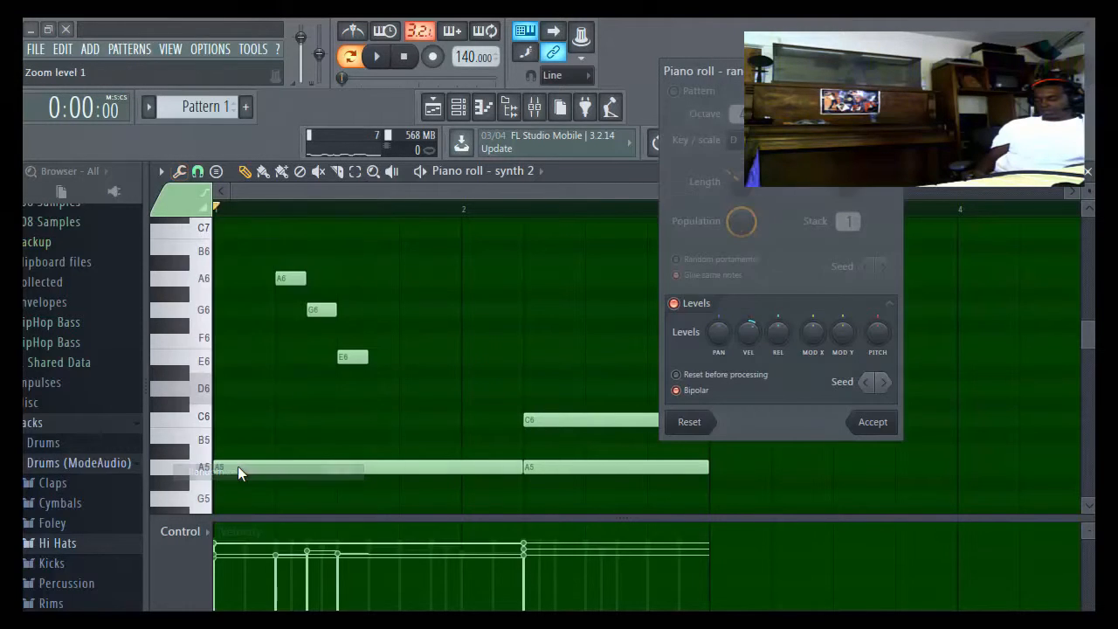
left_click(873, 422)
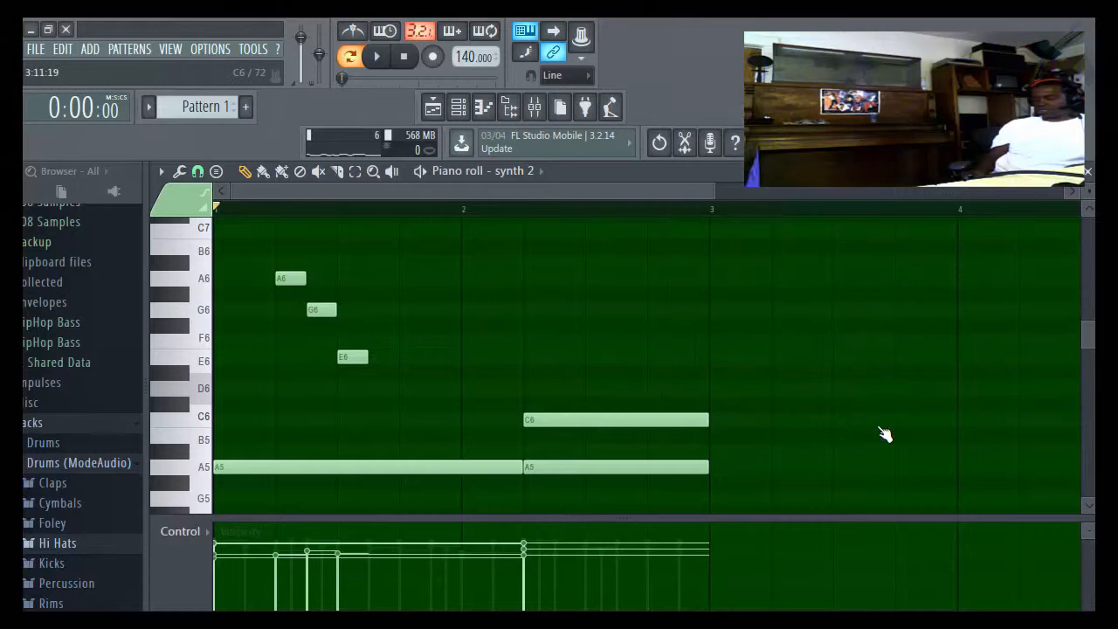
Step: Strum the synth 2 chords in the piano roll and accept the settings
left_click(180, 172)
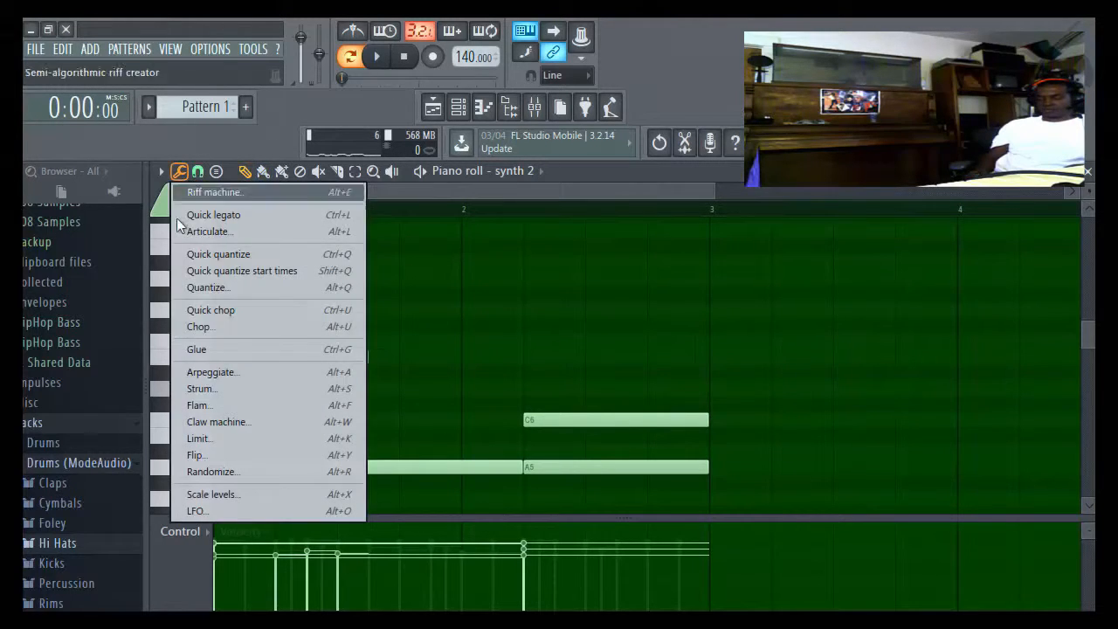
left_click(193, 388)
left_click(878, 443)
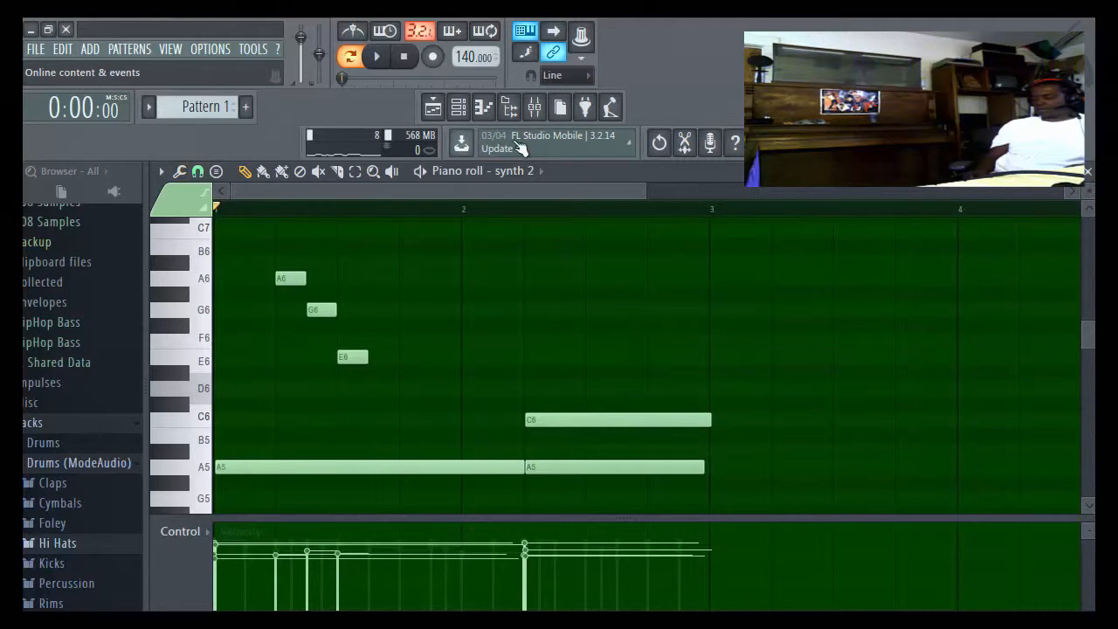
Step: Trim the synth 2 C6 note's end to the start of bar 3 with the Slice tool during playback, and close the piano roll
left_click(389, 67)
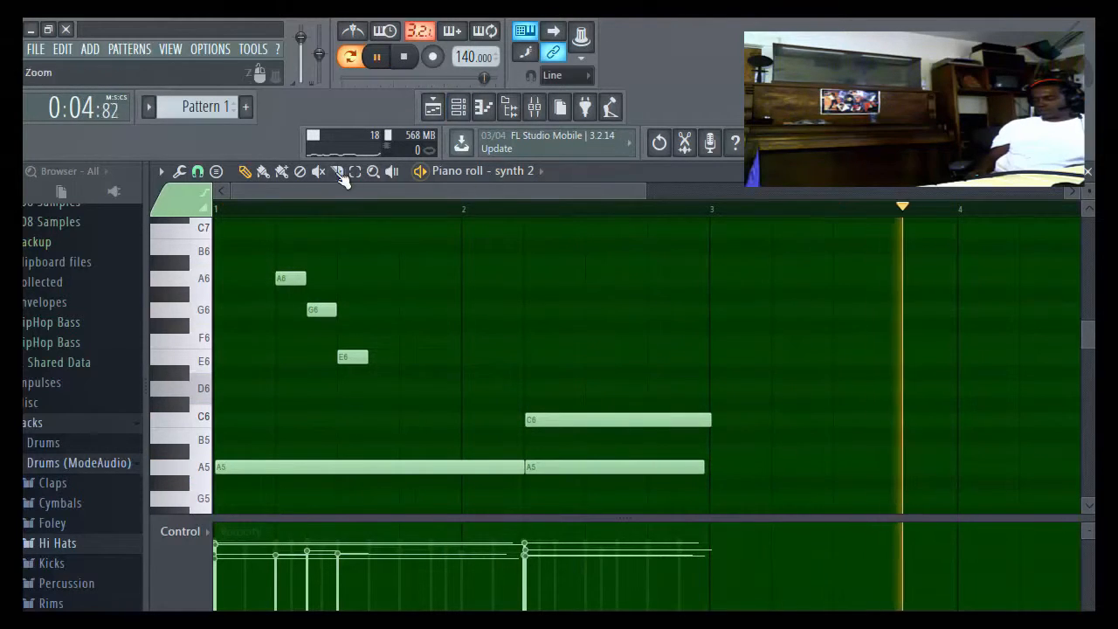
scroll(739, 320, "down", 5)
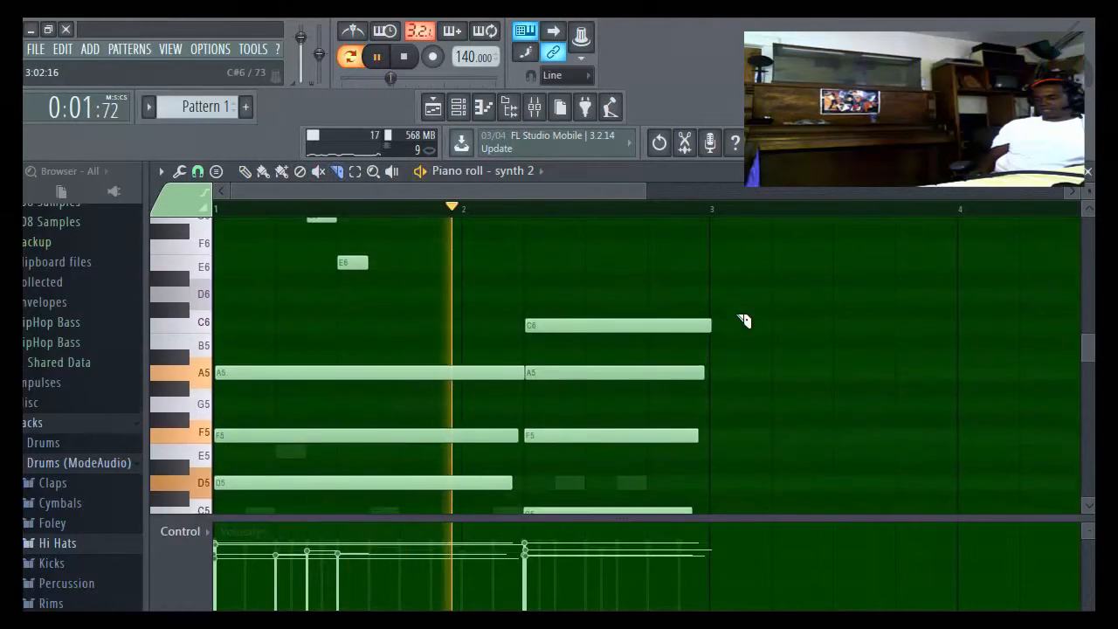
scroll(739, 310, "up", 1)
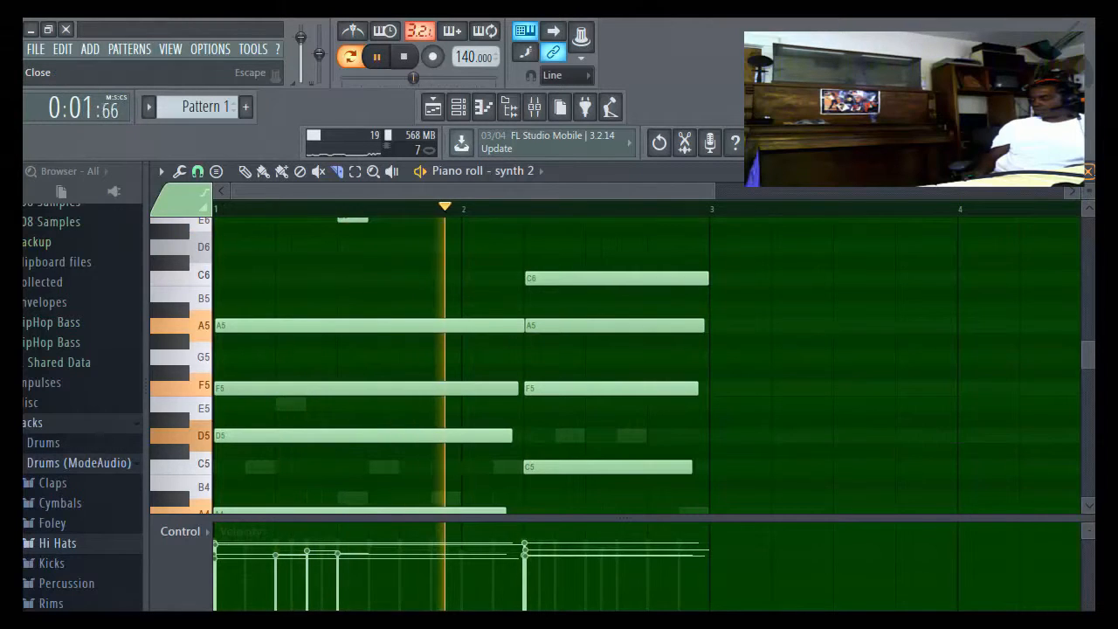
left_click(1087, 172)
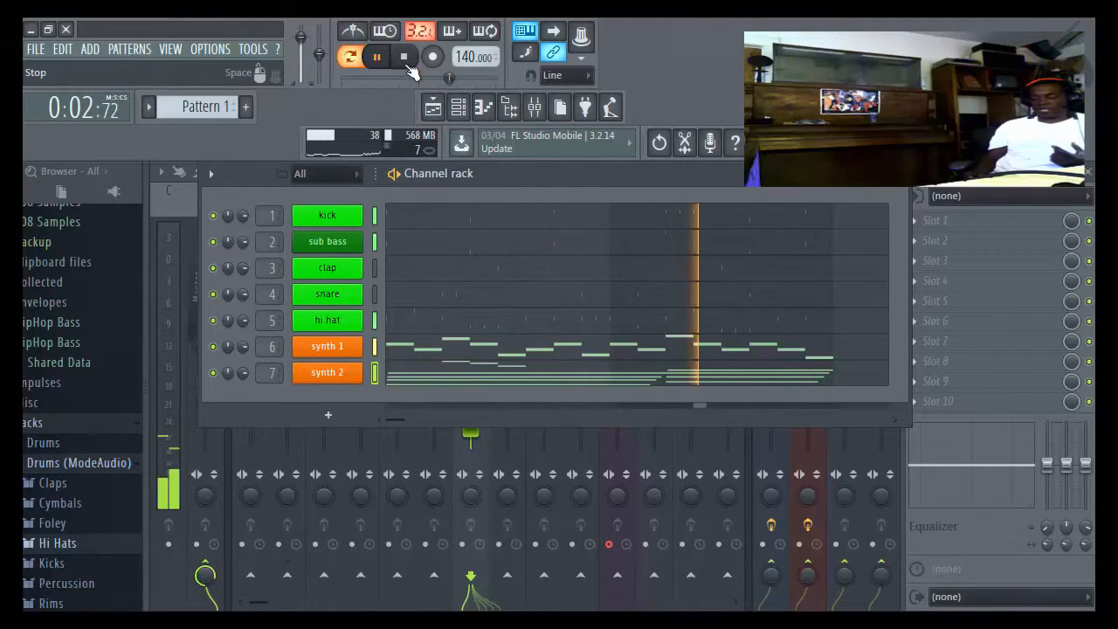
left_click(409, 66)
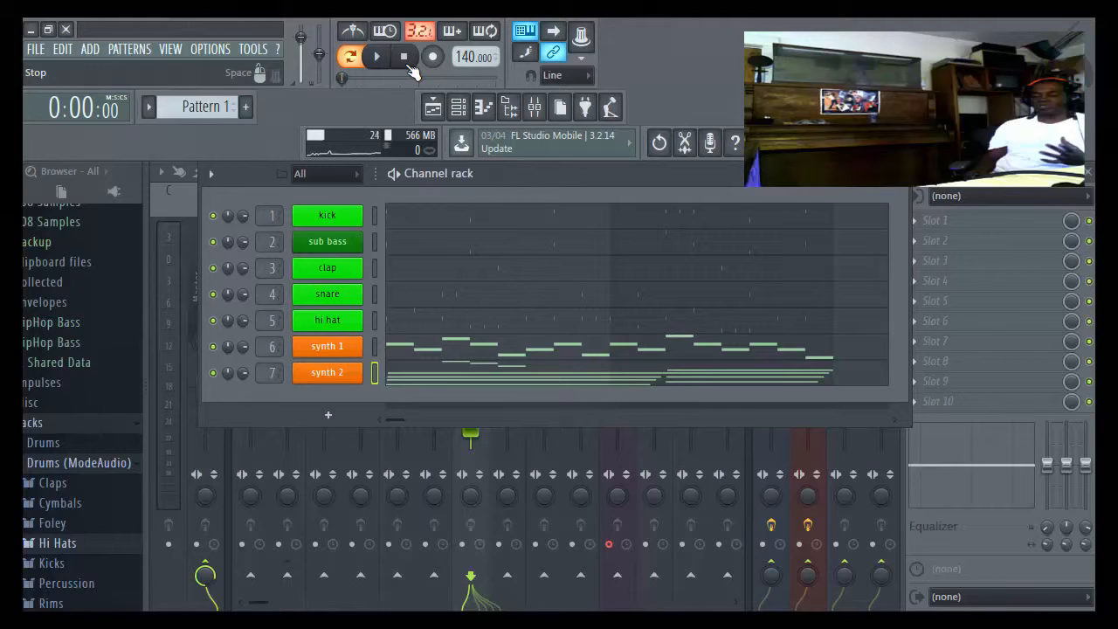
Step: Open the kick's Attack Kick 13 sample in Edison to examine its waveform, and close the editor and channel settings
left_click(336, 216)
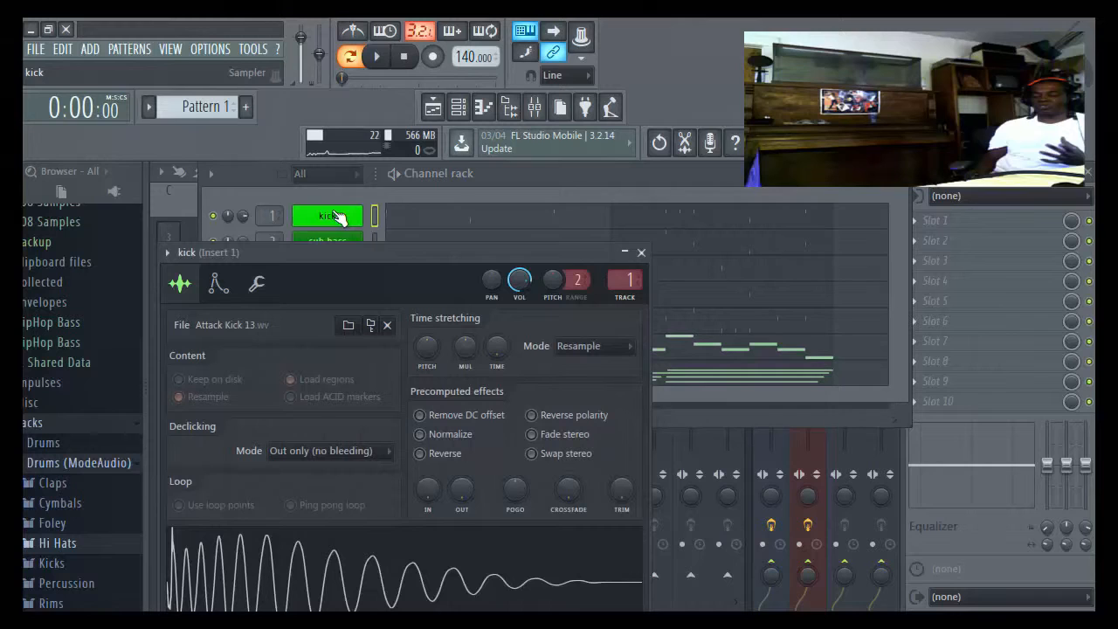
right_click(395, 549)
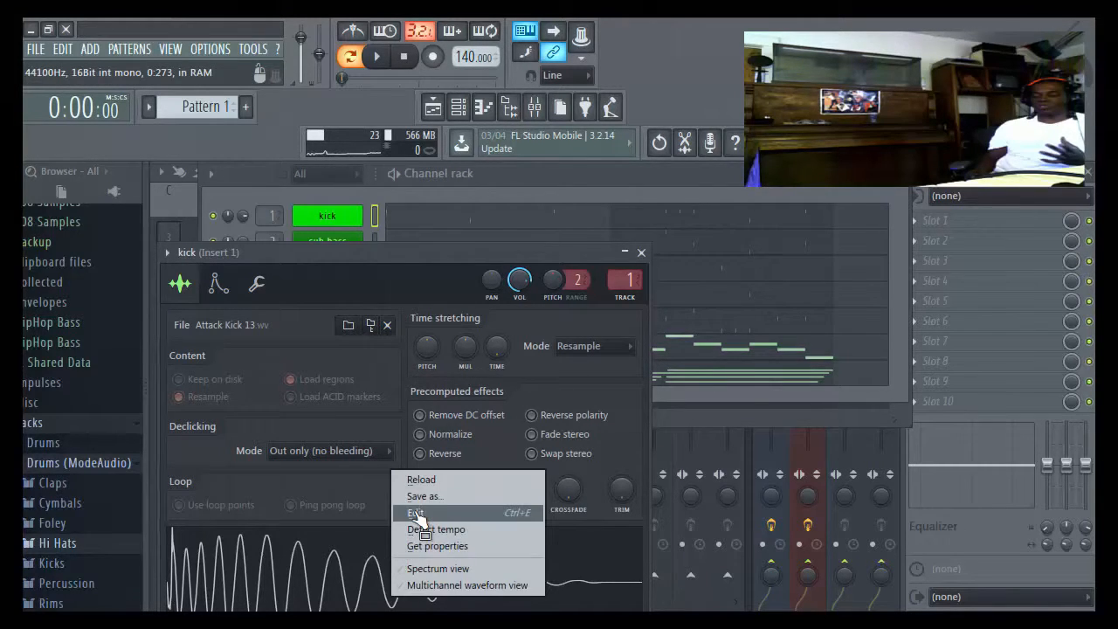
left_click(418, 515)
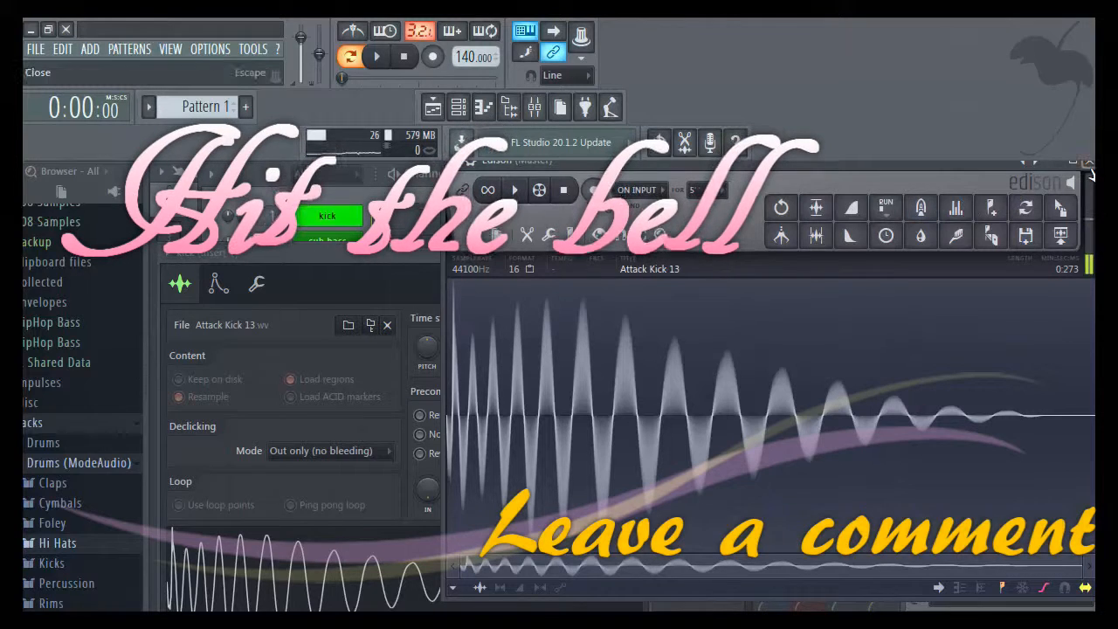
left_click(1089, 162)
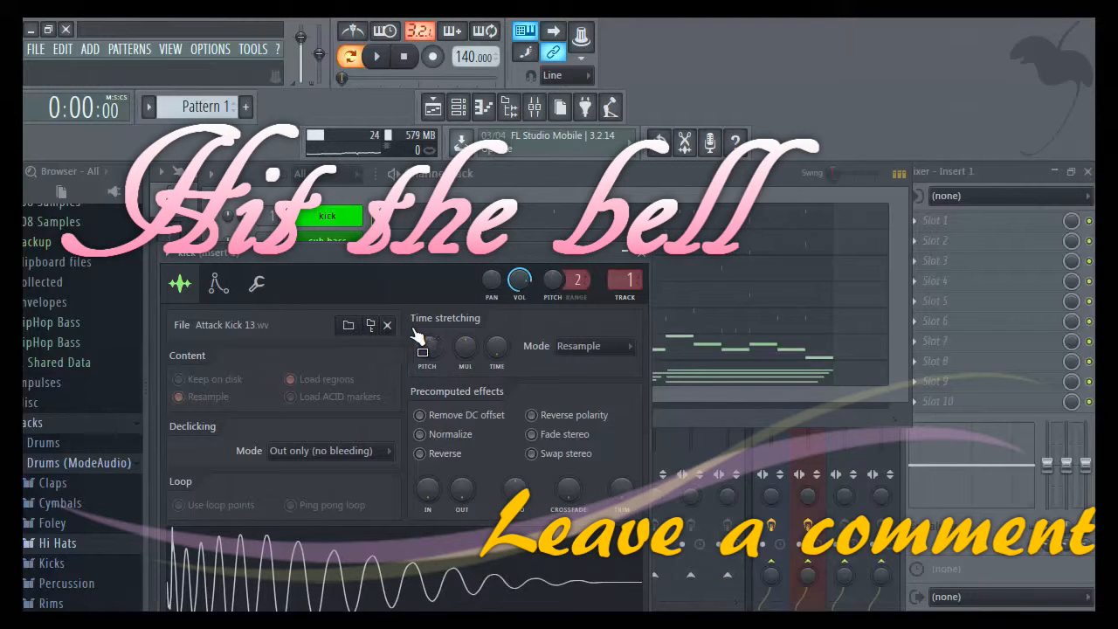
left_click(644, 255)
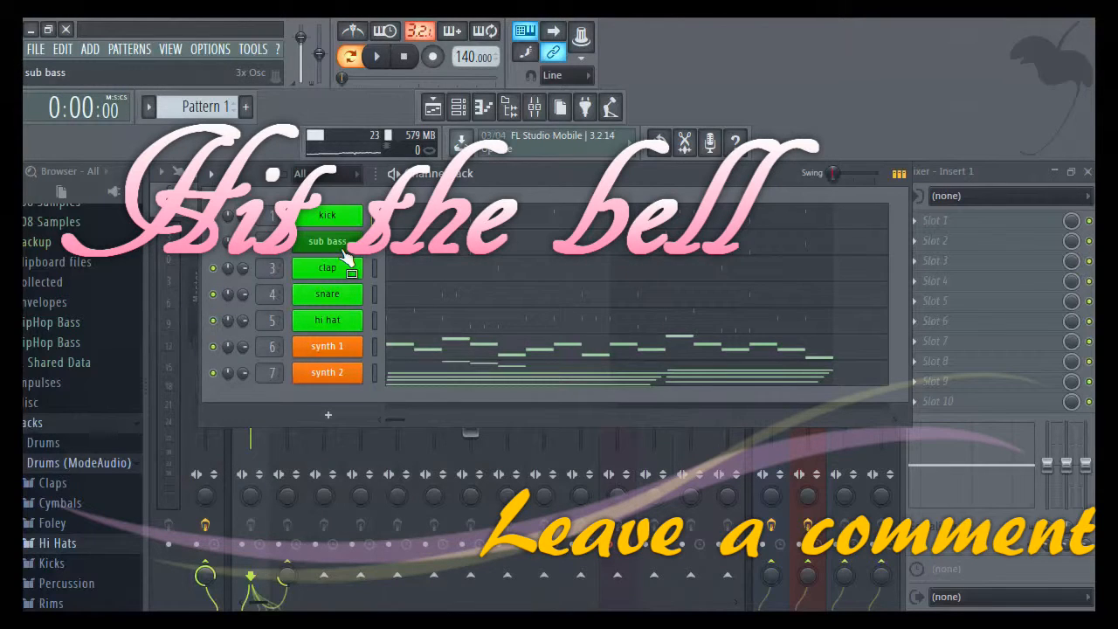